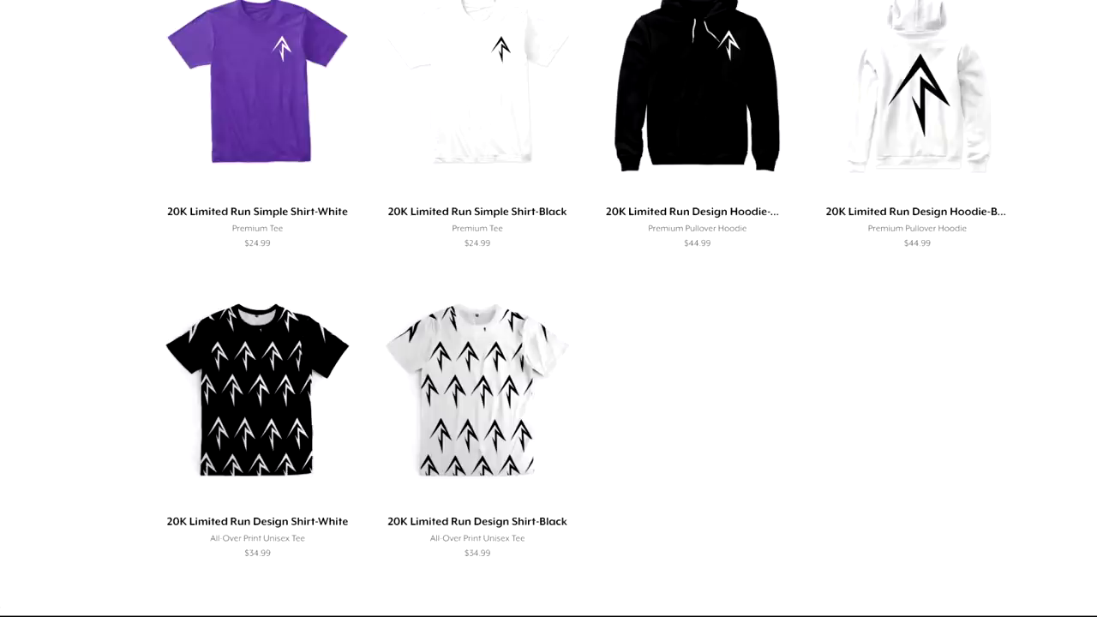
Step: Browse the Moxie Boosted 20K store and view the back and front images of the 20K Limited Run Design Shirt-Black
scroll(707, 372, up, 2)
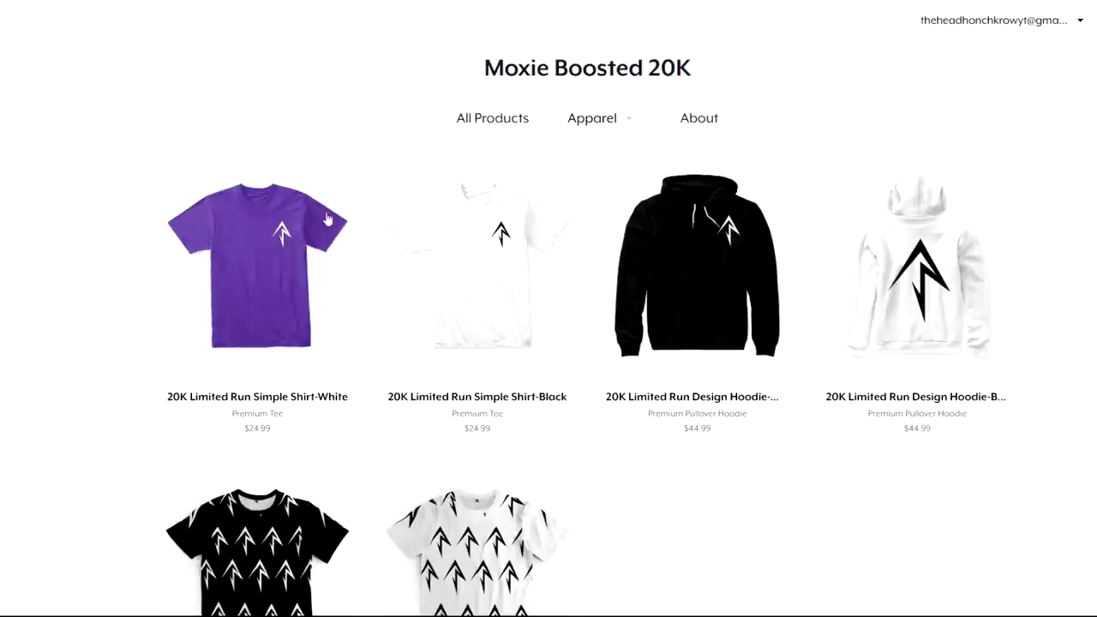
scroll(372, 236, down, 1)
scroll(373, 230, down, 1)
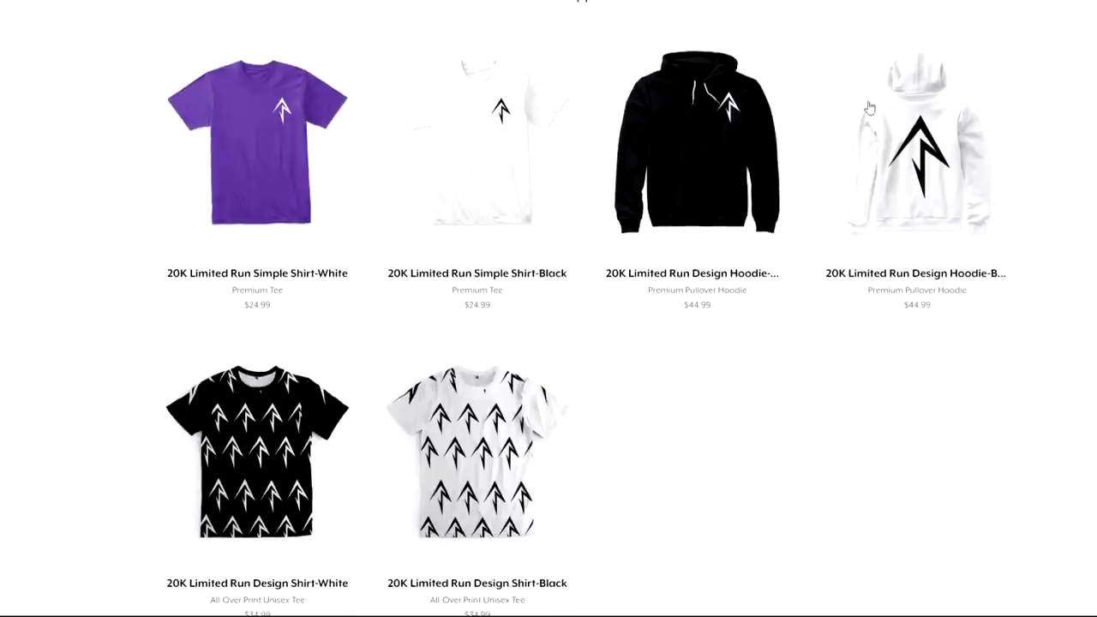
click(471, 454)
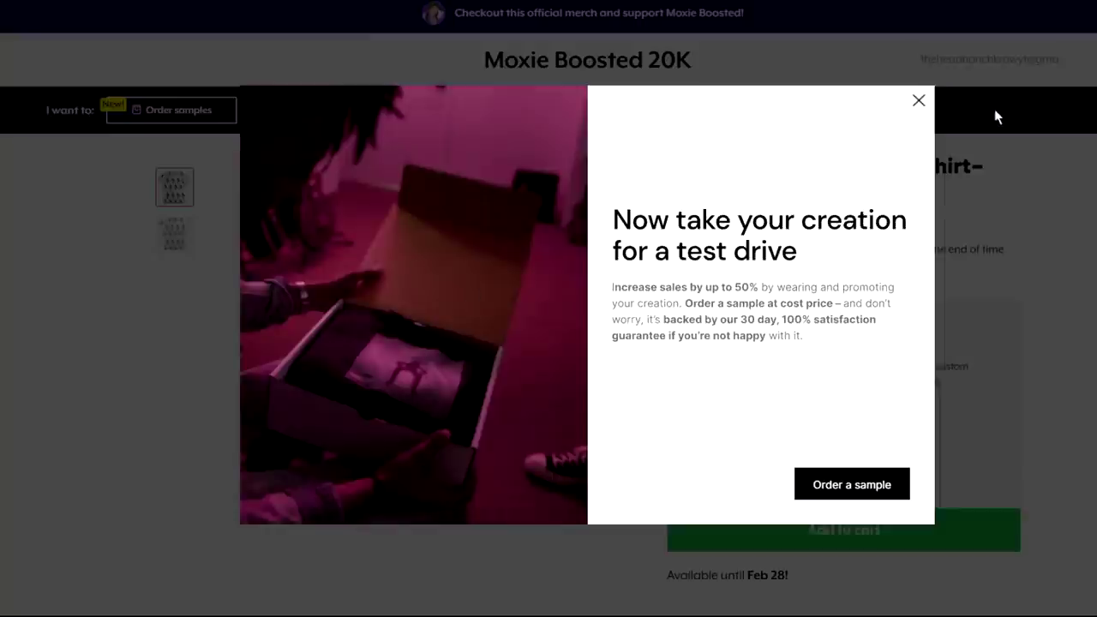
click(917, 102)
click(174, 243)
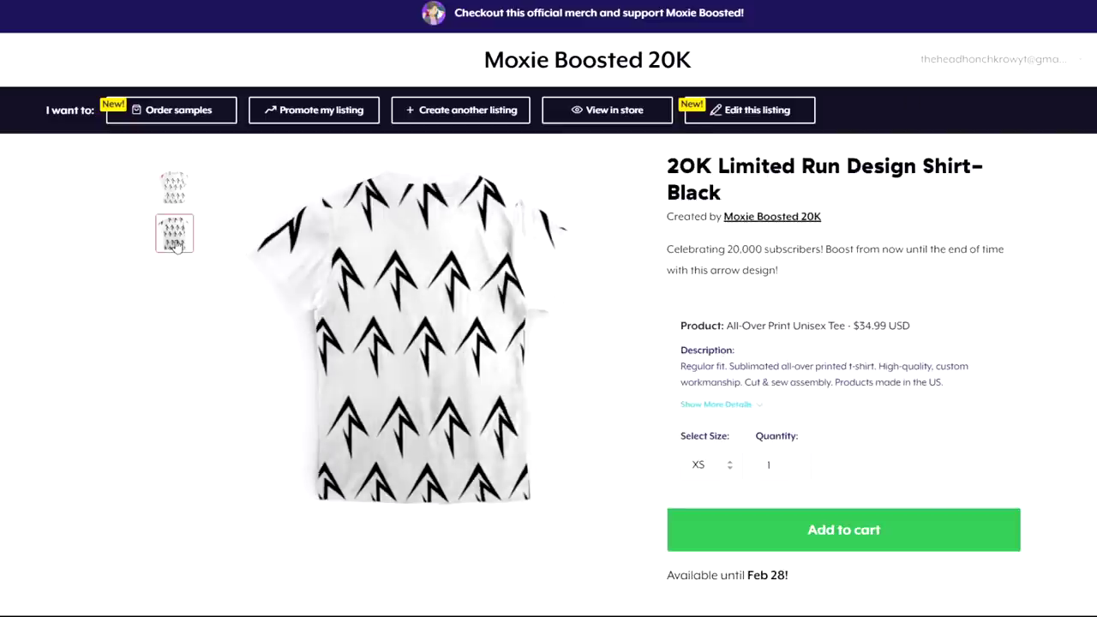
click(173, 187)
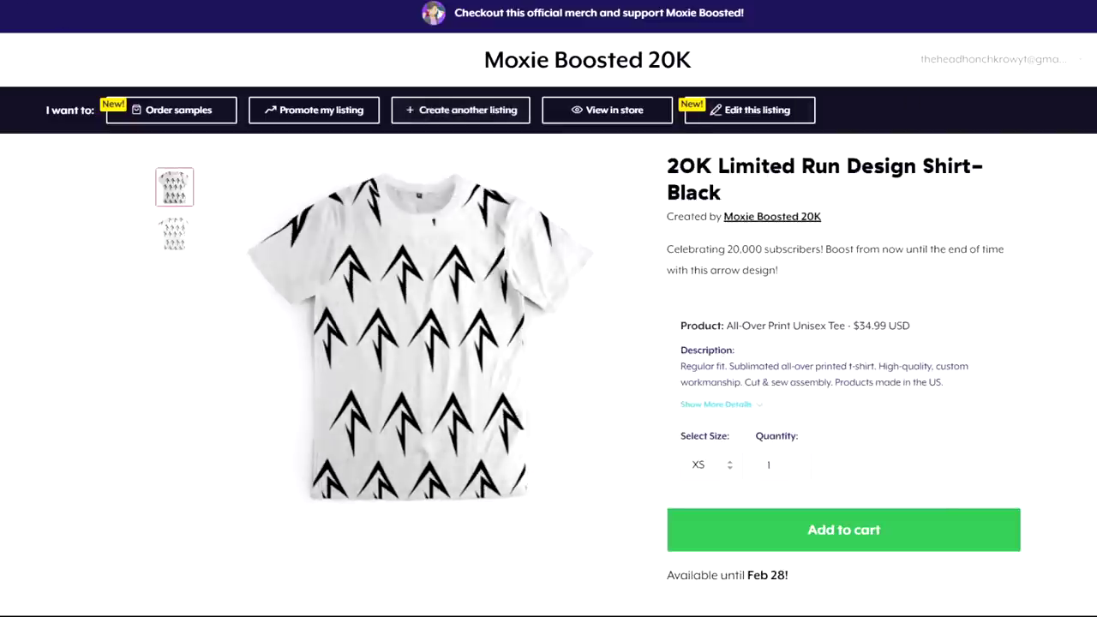
Step: Return to the store and open the 20K Limited Run Design Hoodie-White listing to view its back image
click(614, 109)
scroll(903, 348, down, 2)
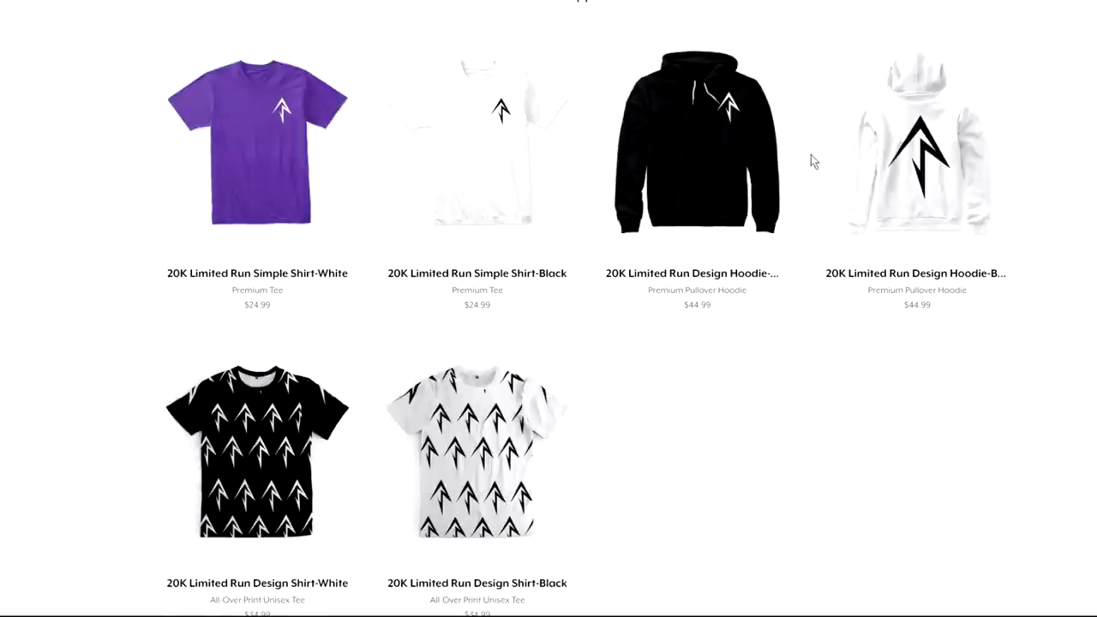
click(700, 131)
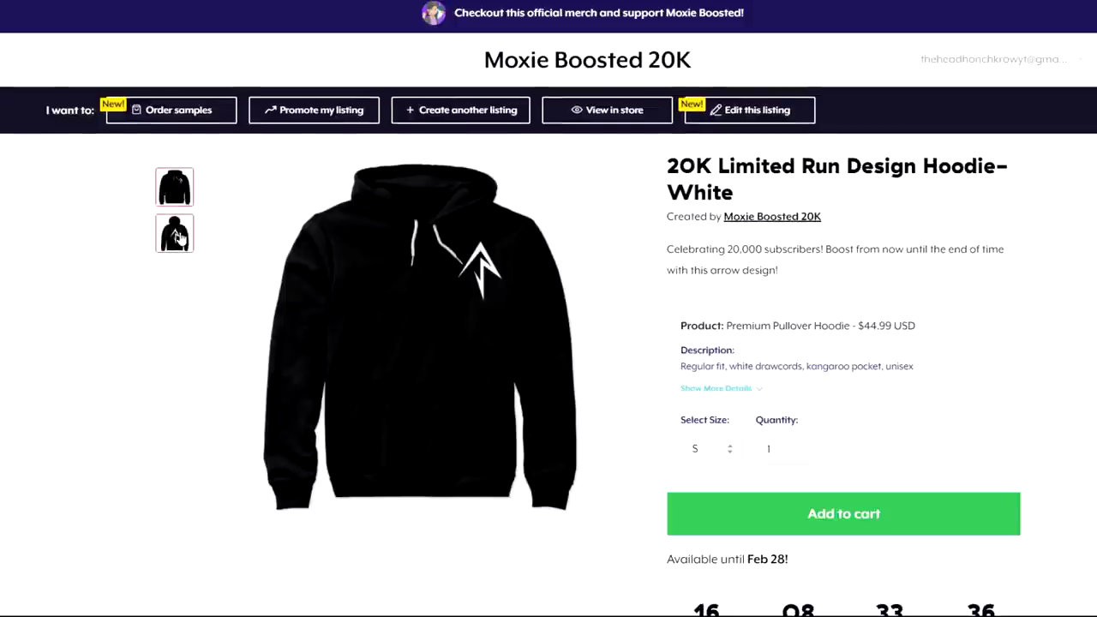
click(177, 236)
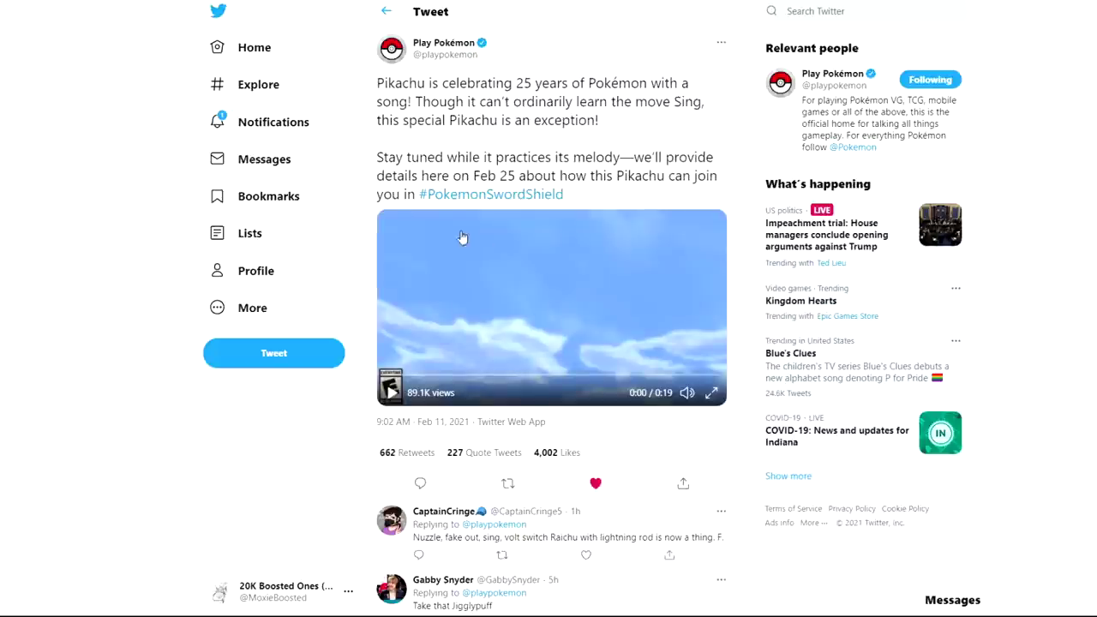
Step: On Twitter, read the Play Pokémon tweet about the singing Pikachu, highlighting its sentences one passage at a time
drag(383, 79, 679, 79)
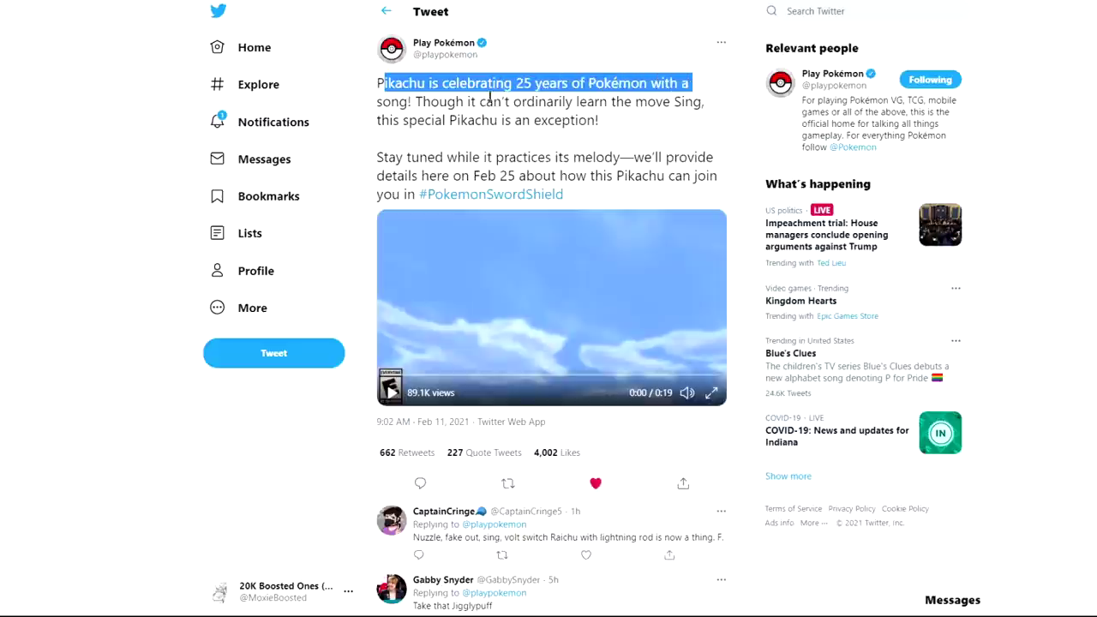
click(421, 103)
drag(416, 102, 724, 113)
click(610, 129)
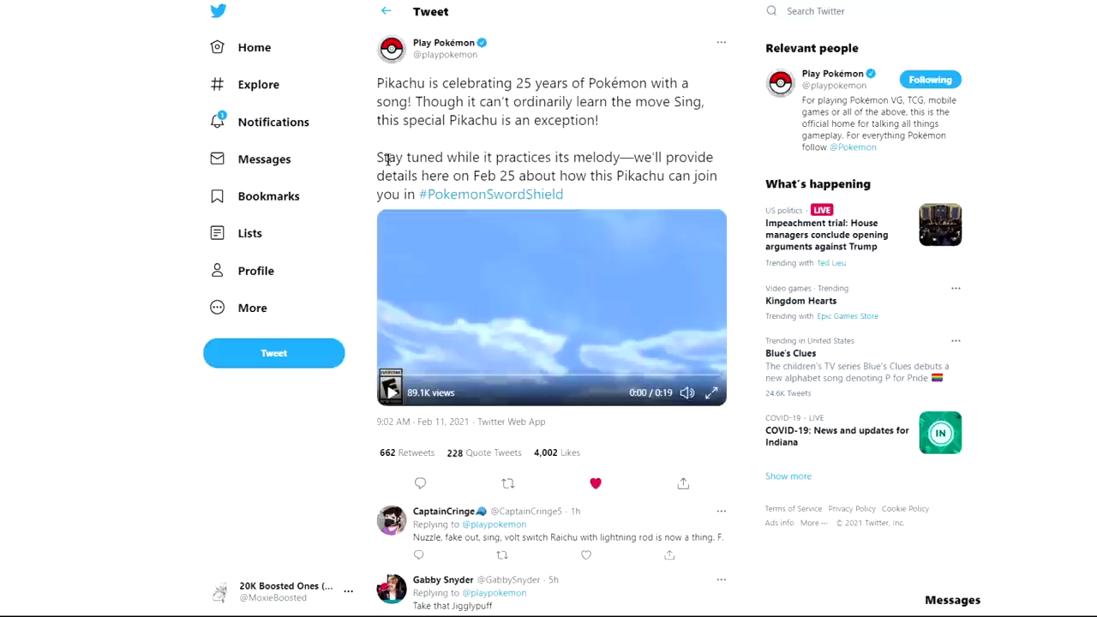
drag(377, 154, 594, 197)
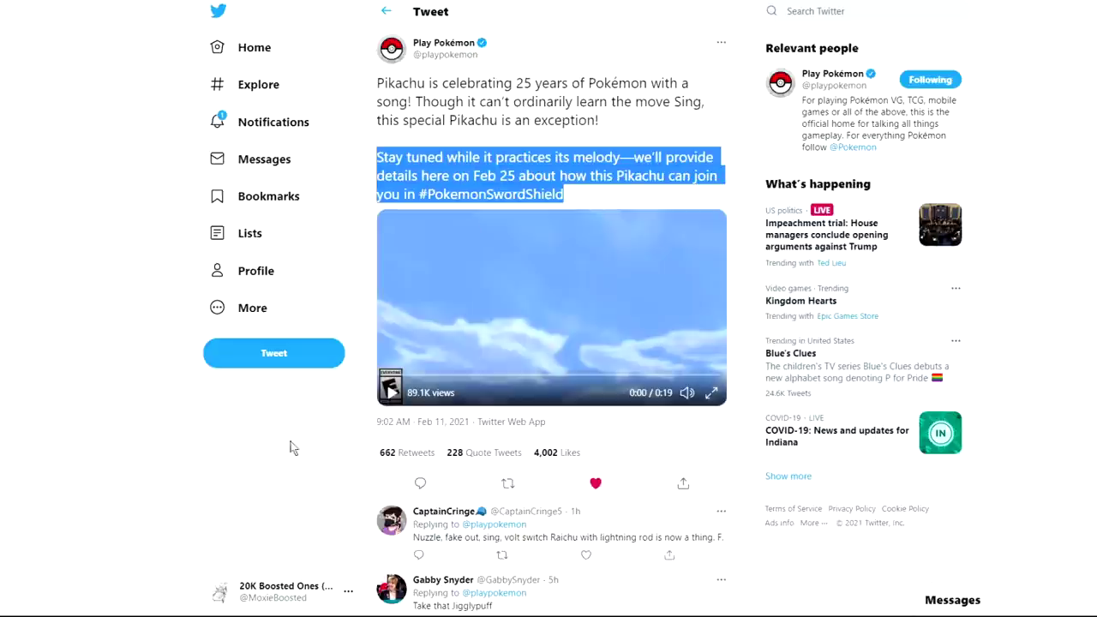
click(737, 113)
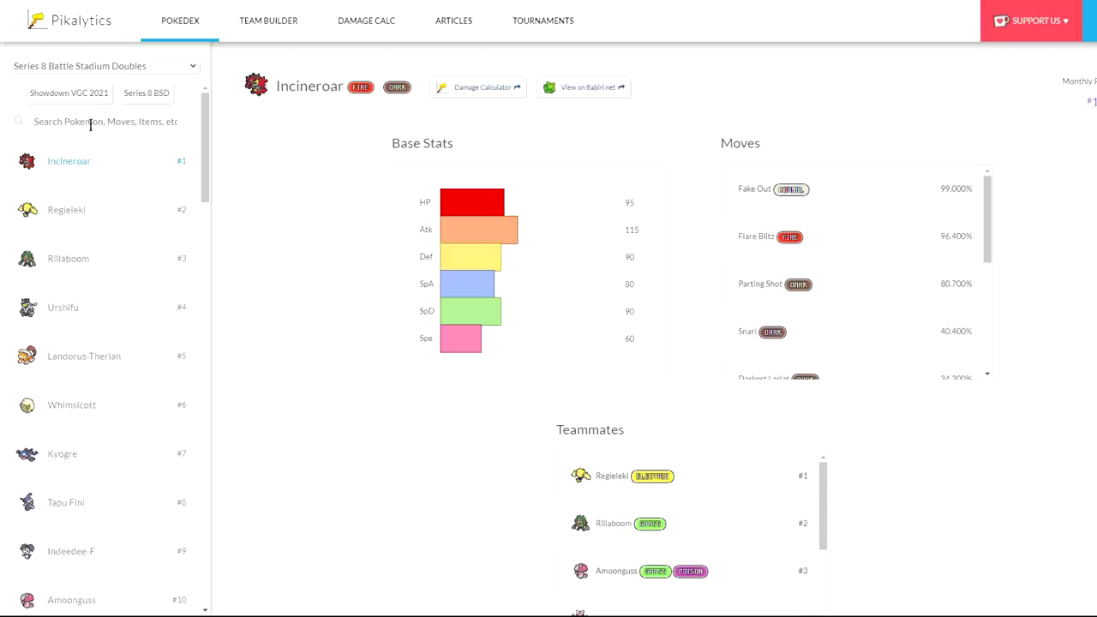
Step: On Pikalytics, search the Series 8 Battle Stadium Doubles Pokedex for "clef" and open Clefairy
click(104, 126)
text(clef)
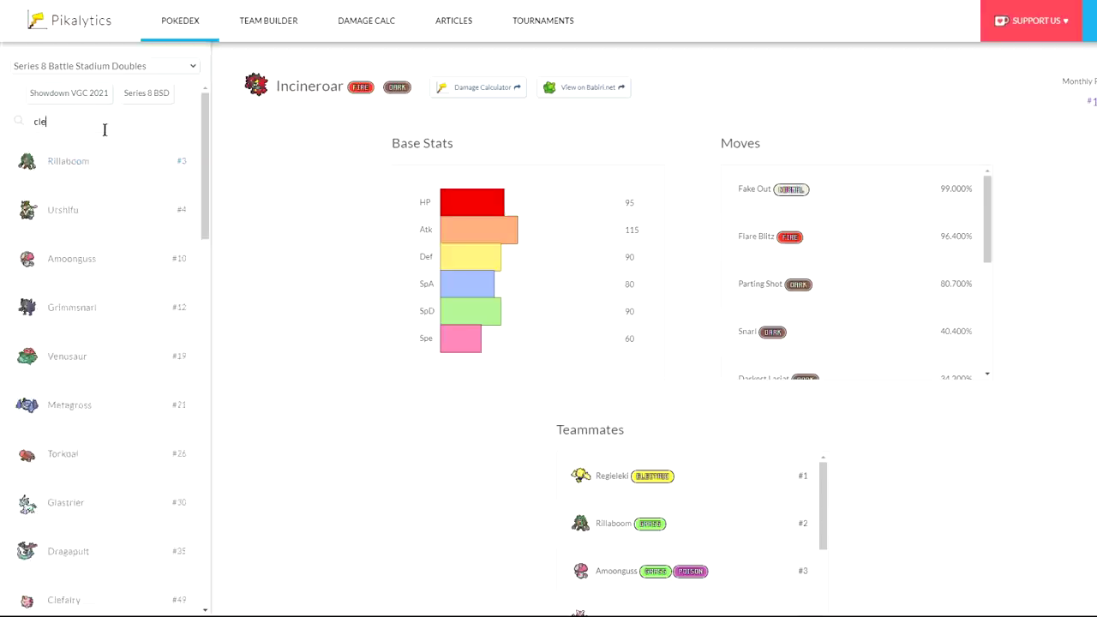
click(64, 162)
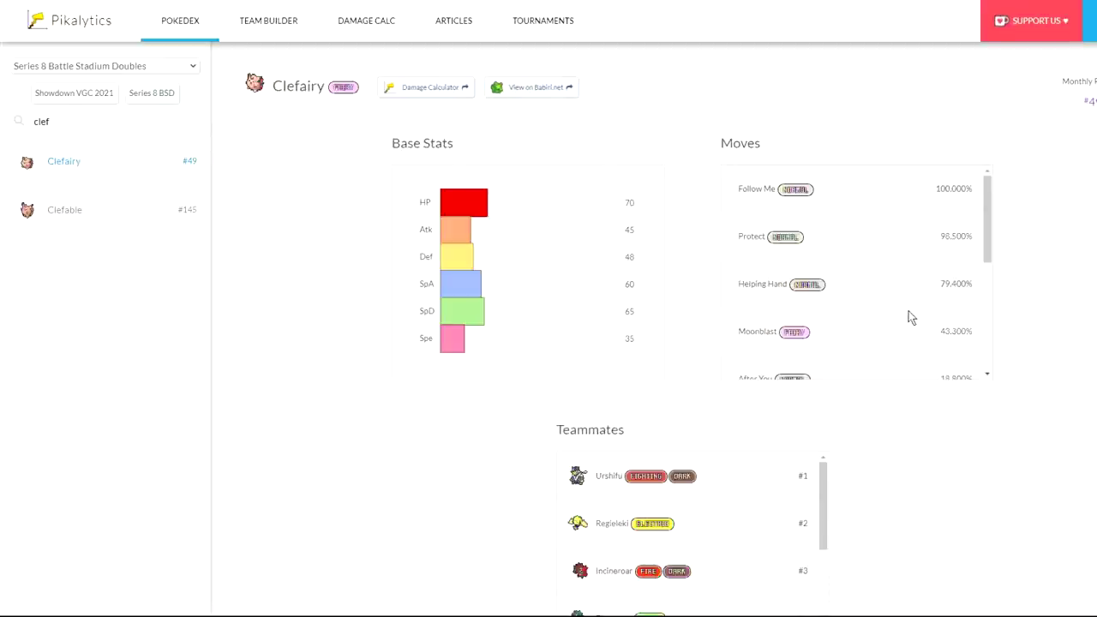
Step: Examine Clefairy's move usage, highlighting the percentages of Sing and Ally Switch
scroll(908, 309, down, 3)
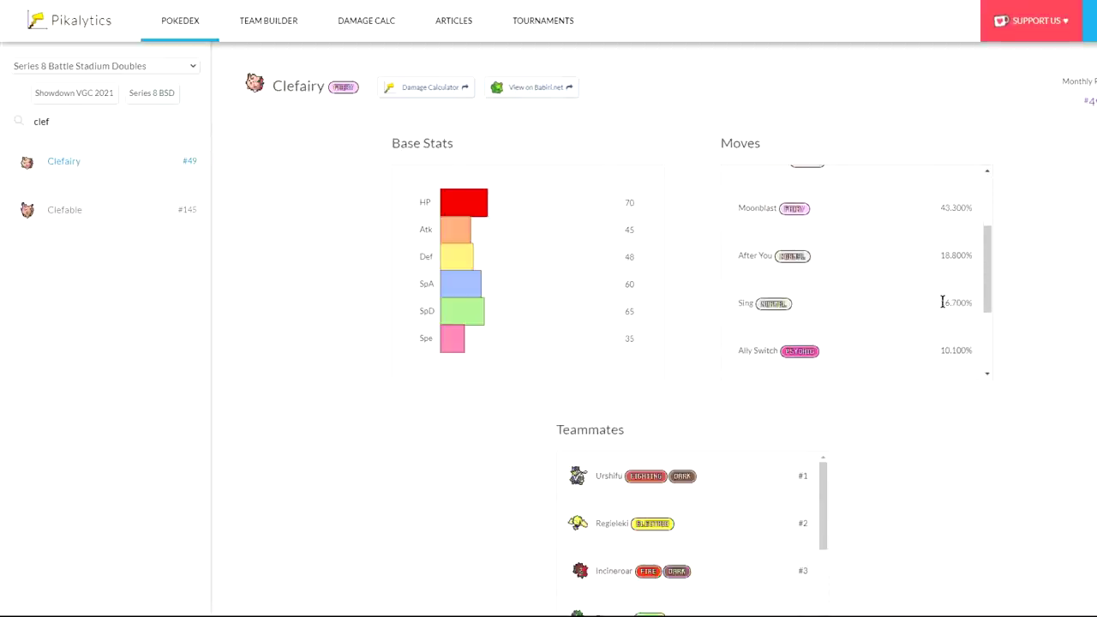
drag(942, 302, 987, 306)
click(1044, 309)
scroll(930, 299, up, 3)
scroll(930, 299, down, 5)
scroll(835, 266, up, 1)
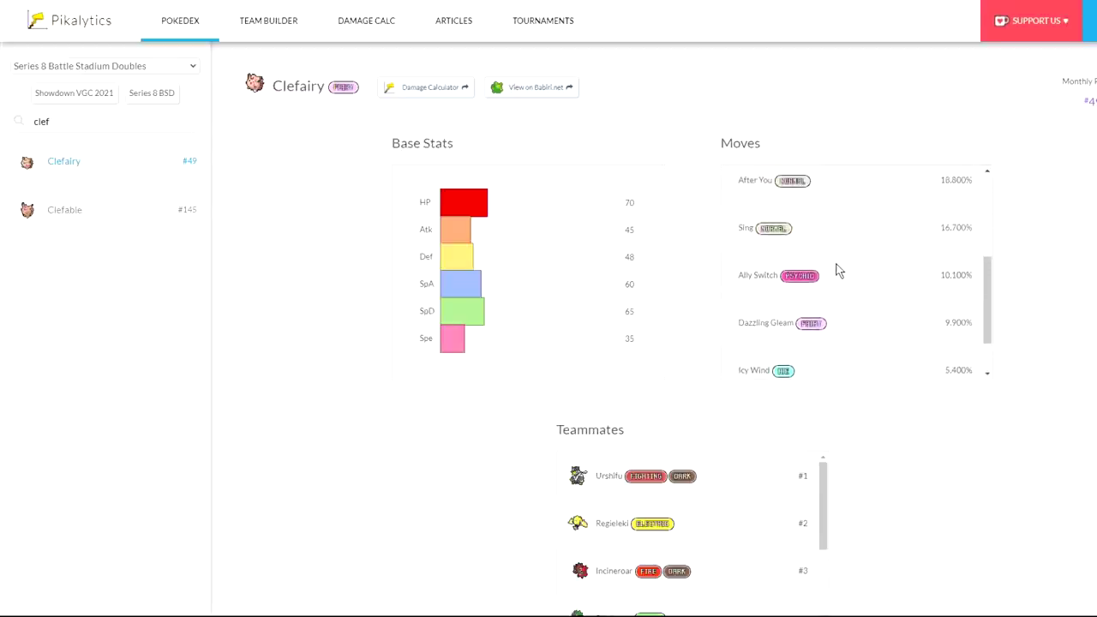
drag(942, 288, 973, 276)
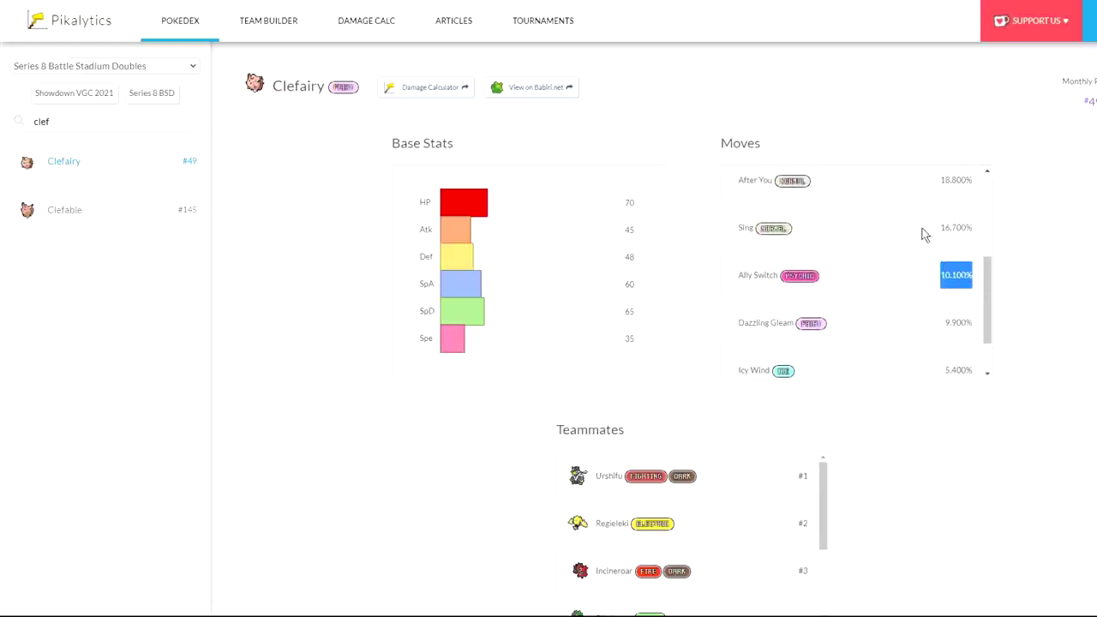
drag(941, 224, 956, 242)
click(884, 246)
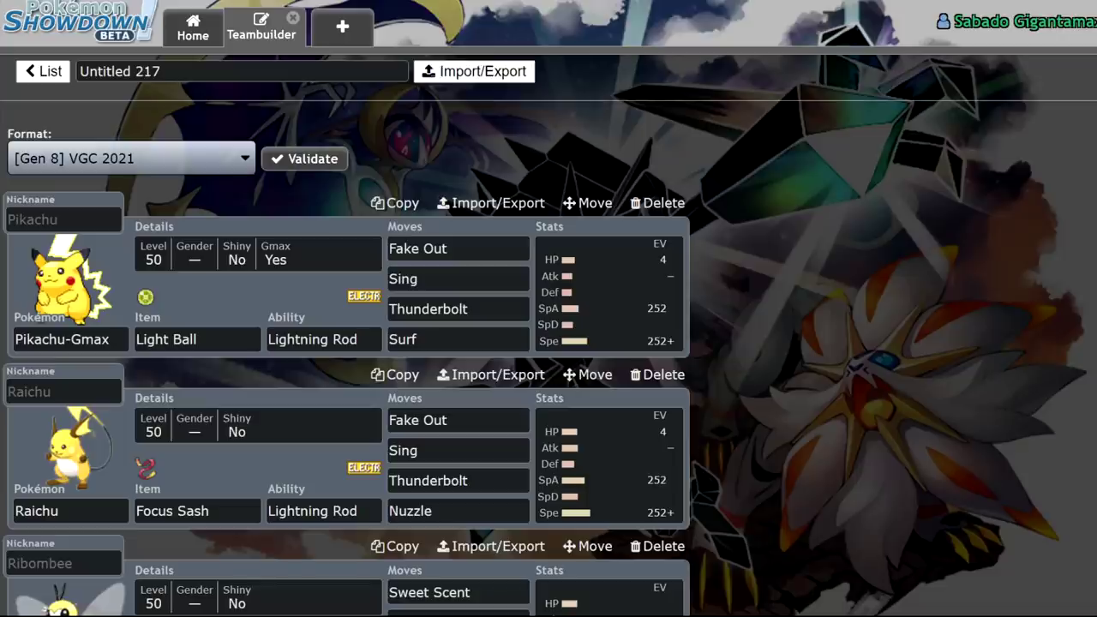
Step: In the Pokémon Showdown Teambuilder, check Pikachu's Sing move and add Lapras-Gmax to the team from the Pokémon filtered by Sing
click(438, 277)
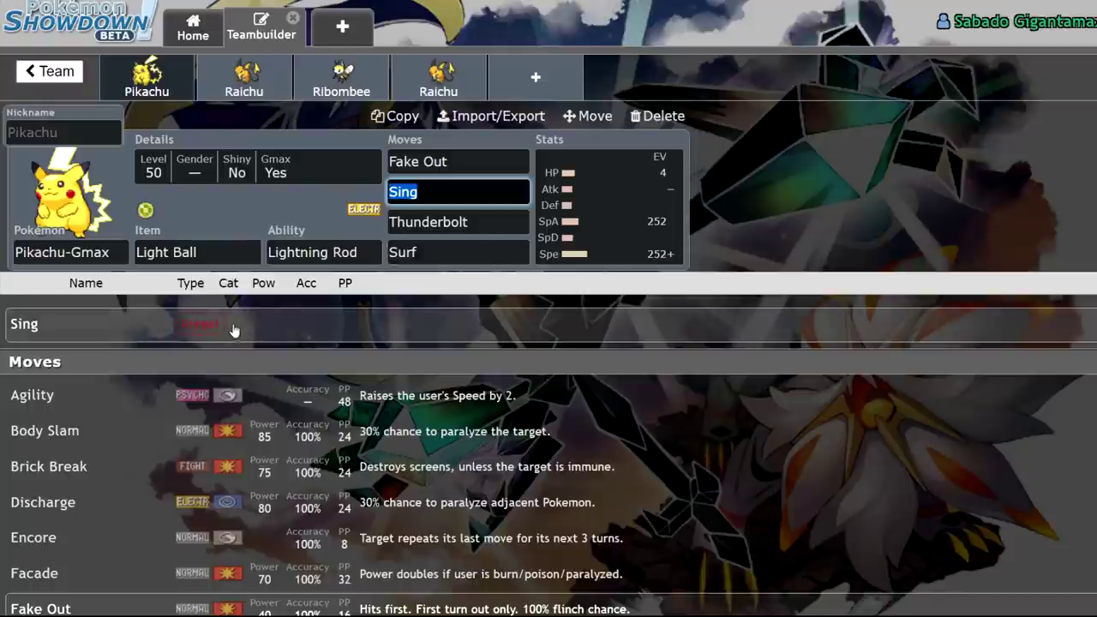
click(540, 76)
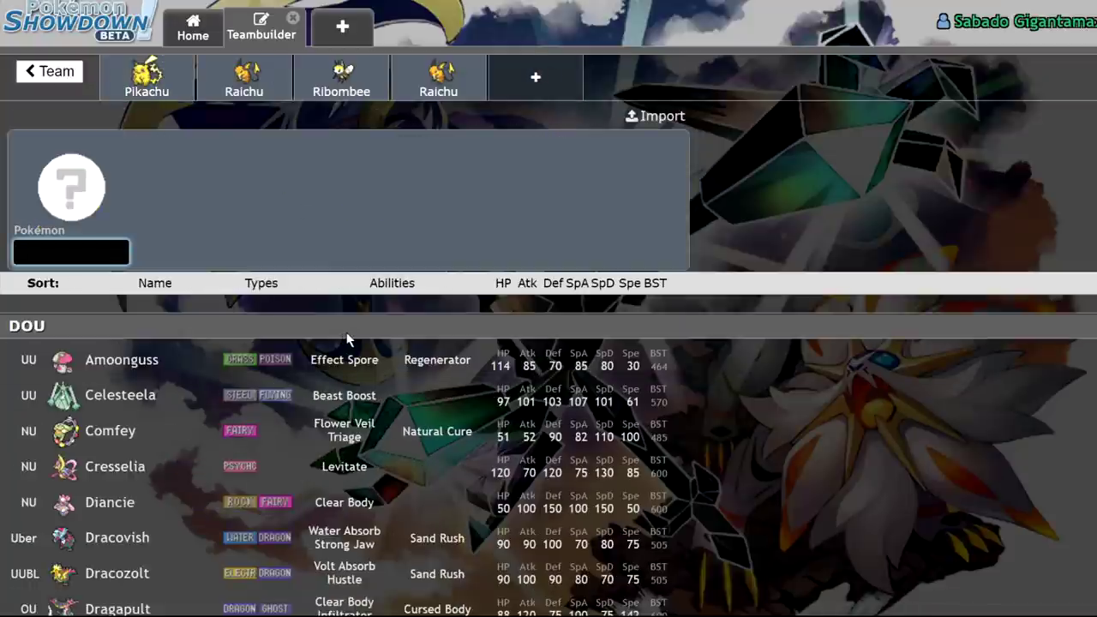
text(sing)
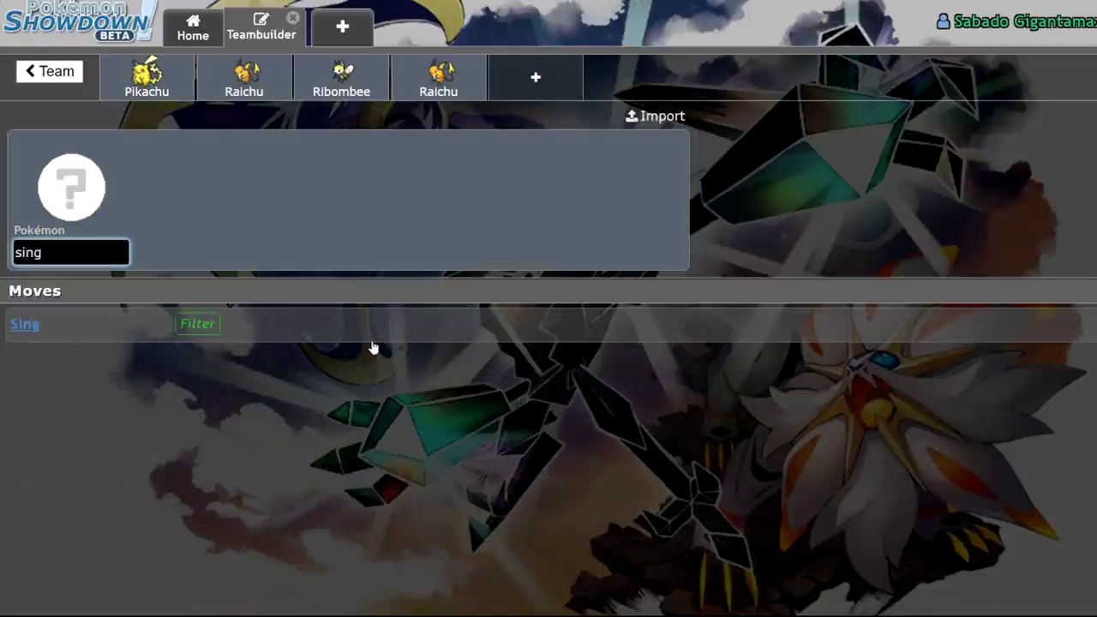
key(Return)
click(120, 396)
Step: Set Lapras's first move to Sing and bring up the move's details to check its accuracy
click(417, 165)
text(s)
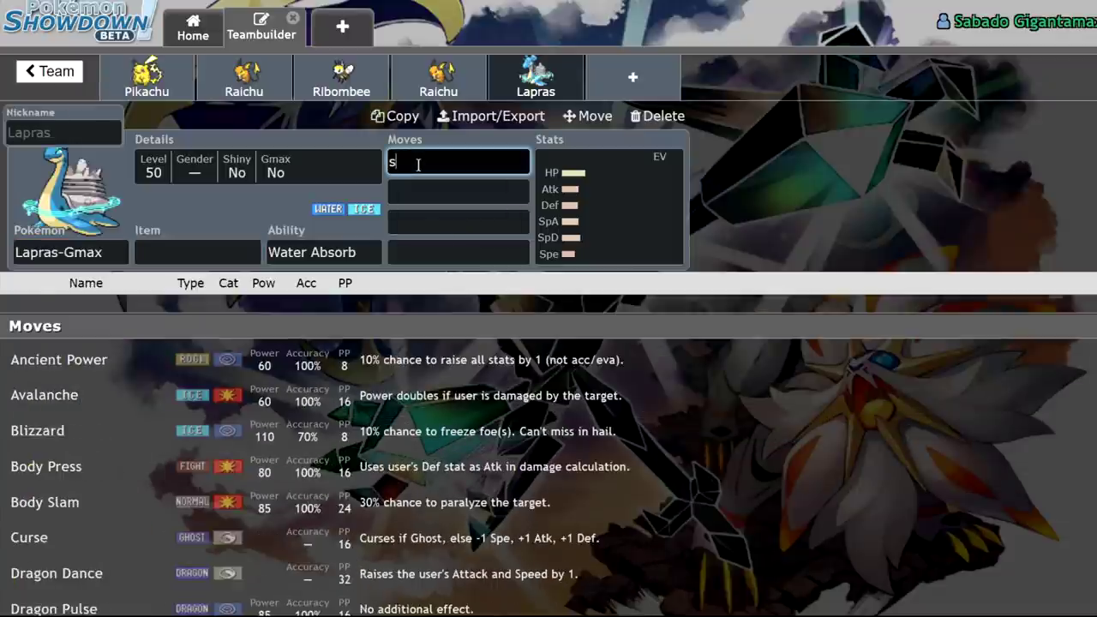
text(ing)
click(401, 336)
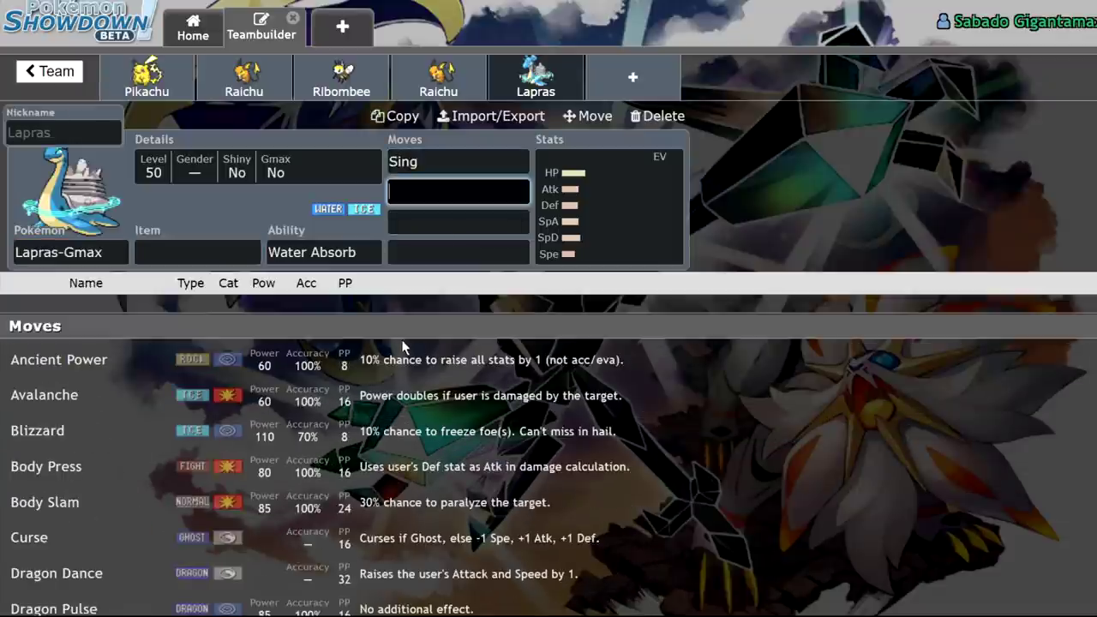
click(458, 163)
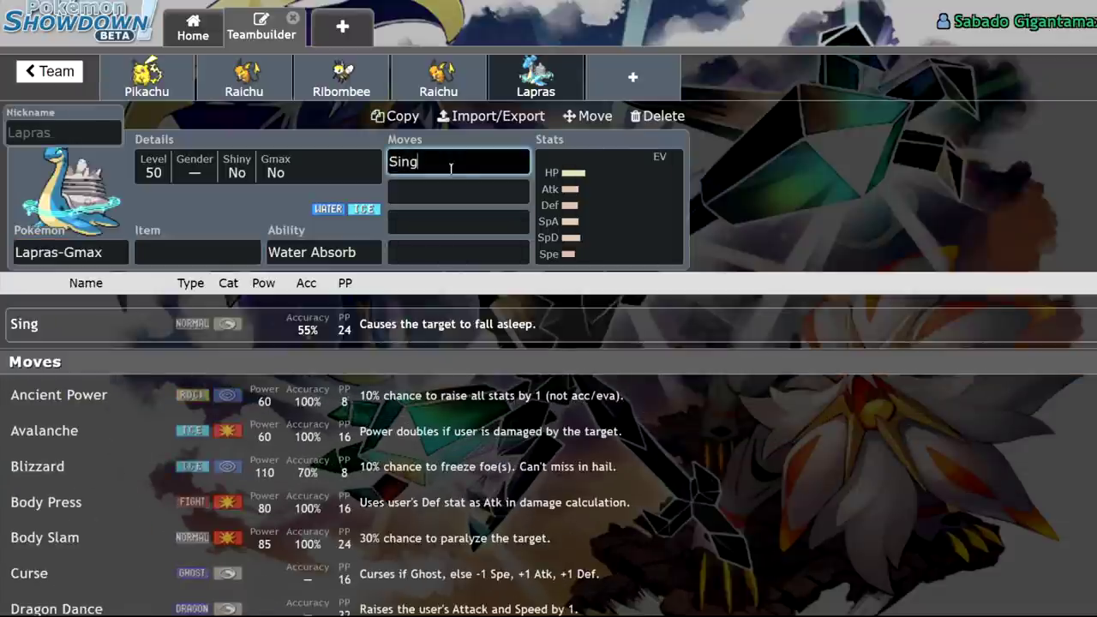
click(618, 254)
click(434, 167)
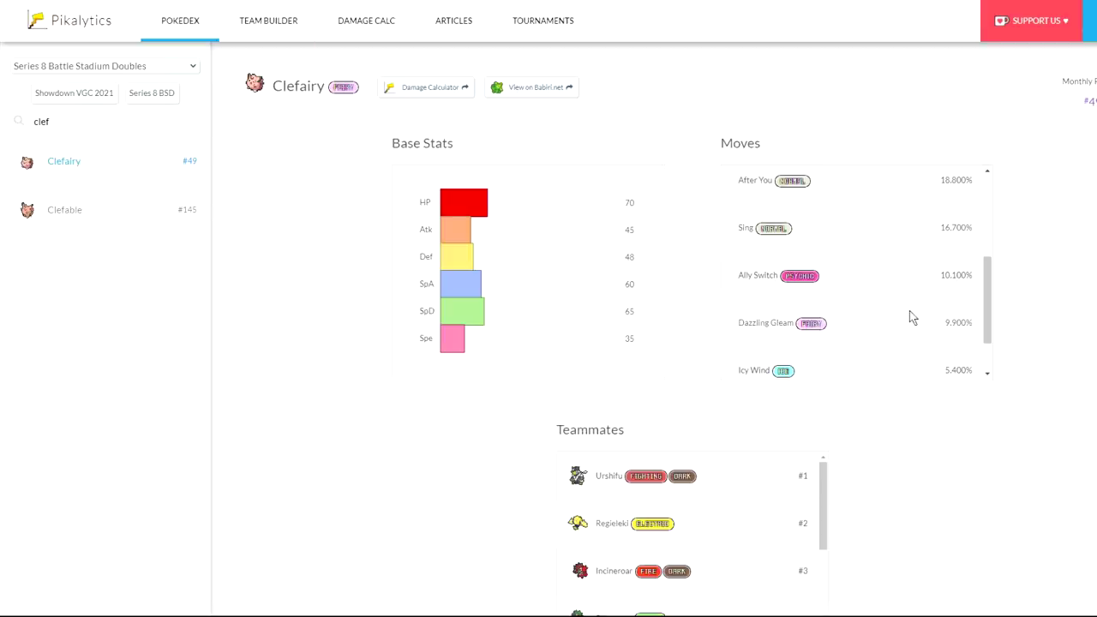
Step: On Pikalytics, look through Clefairy's move usage list again
scroll(910, 316, up, 2)
scroll(912, 317, down, 3)
scroll(795, 245, up, 3)
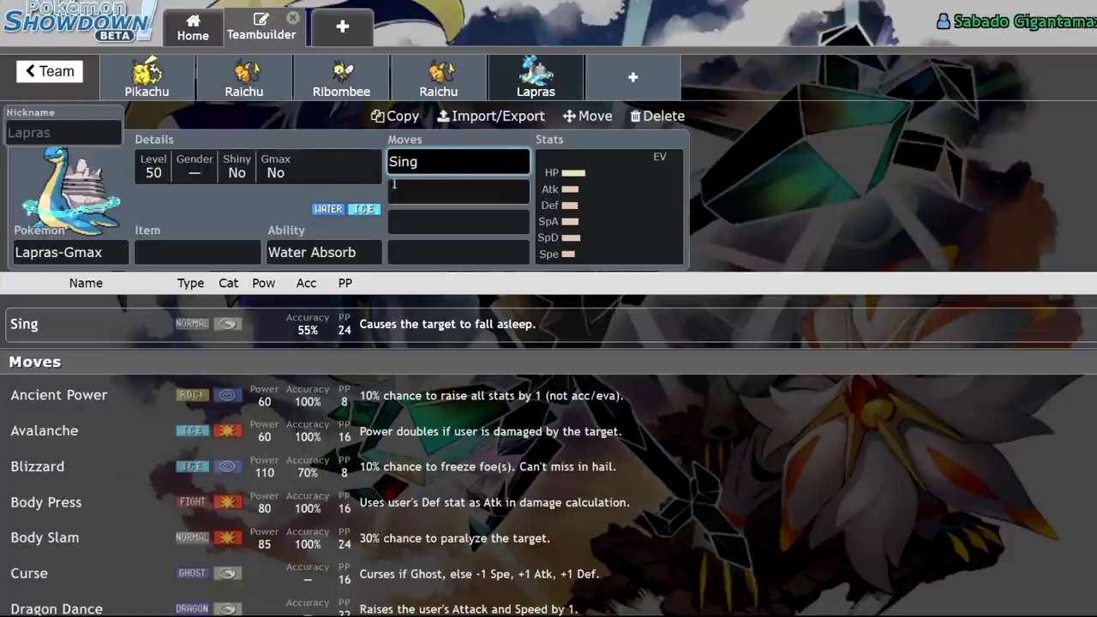
Step: In the Pokémon Showdown Teambuilder, review Lapras's species entry and the stats of Pikachu and the first Raichu
click(103, 252)
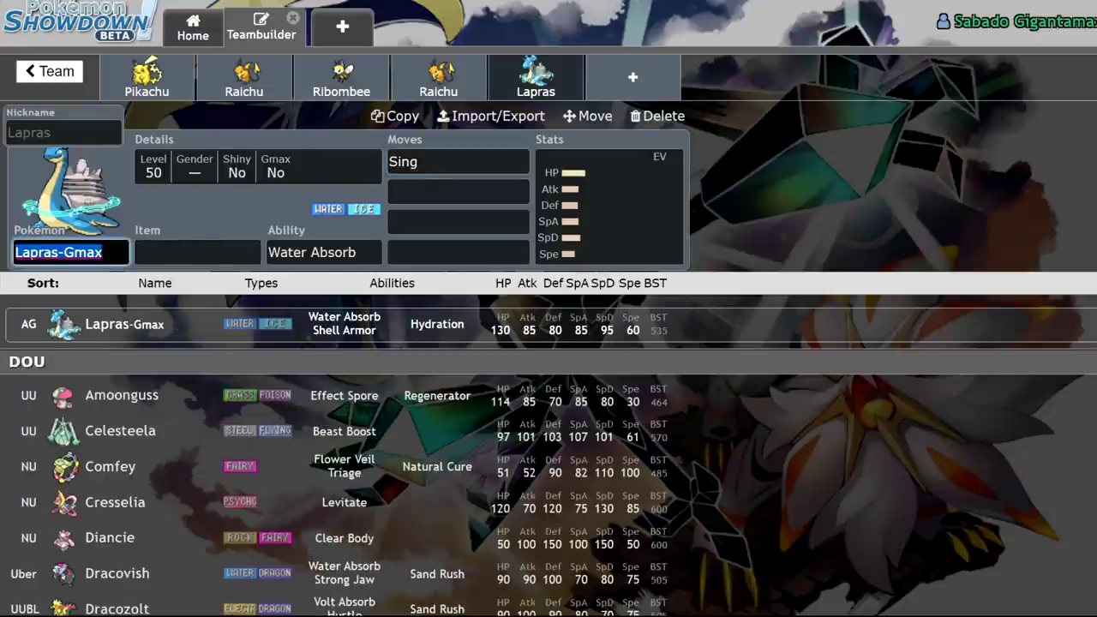
click(147, 79)
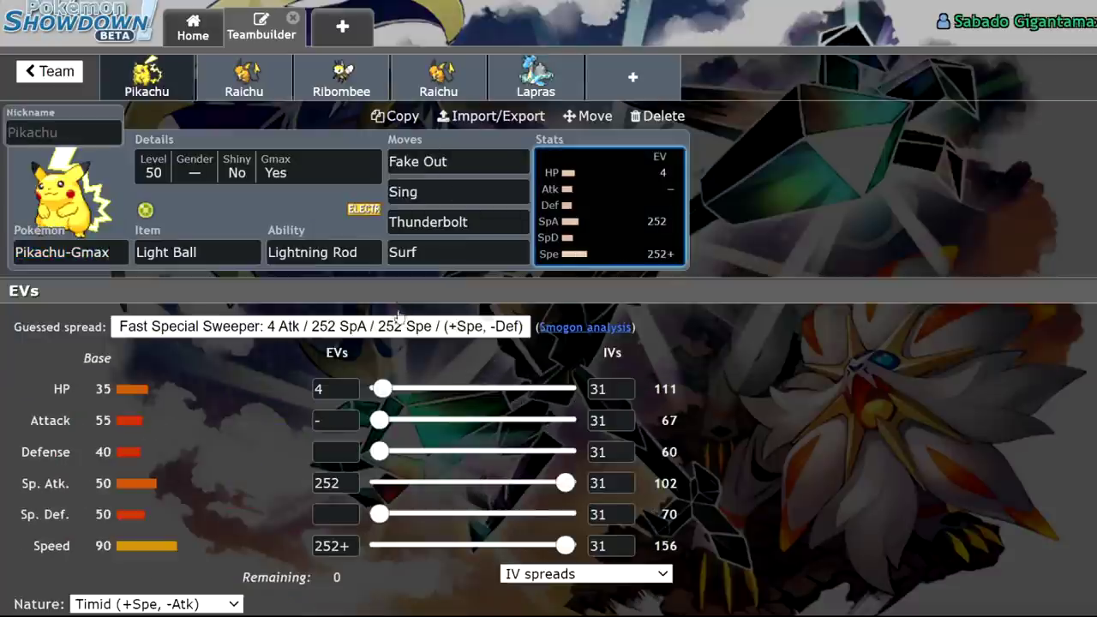
click(236, 93)
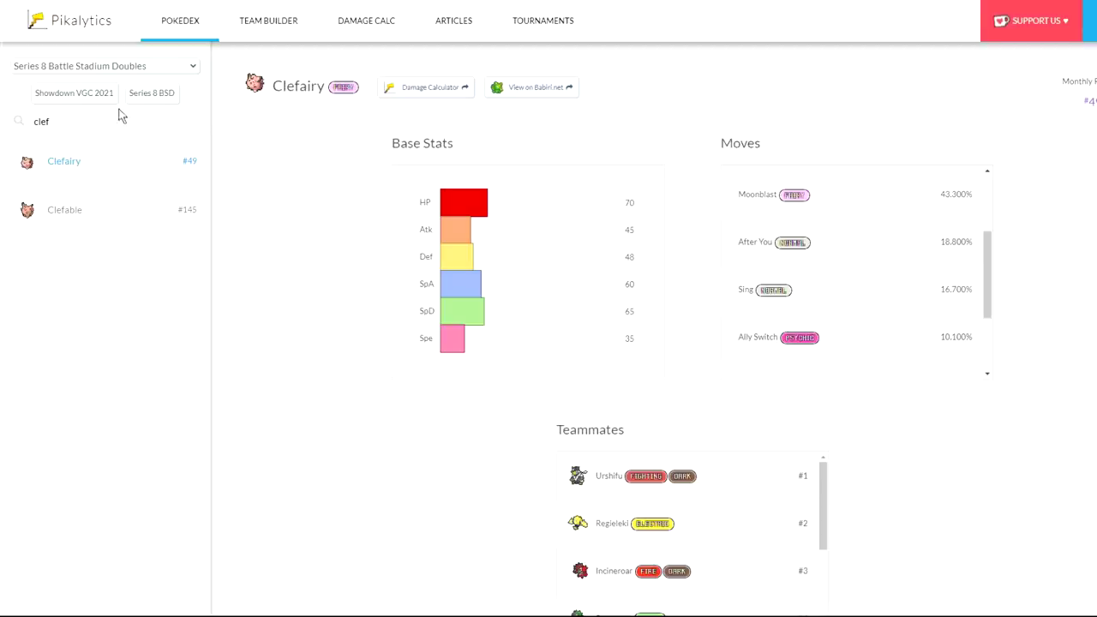
Step: On Pikalytics, search for "raic", open Raichu and examine its moves and teammates
double_click(120, 118)
text(raic)
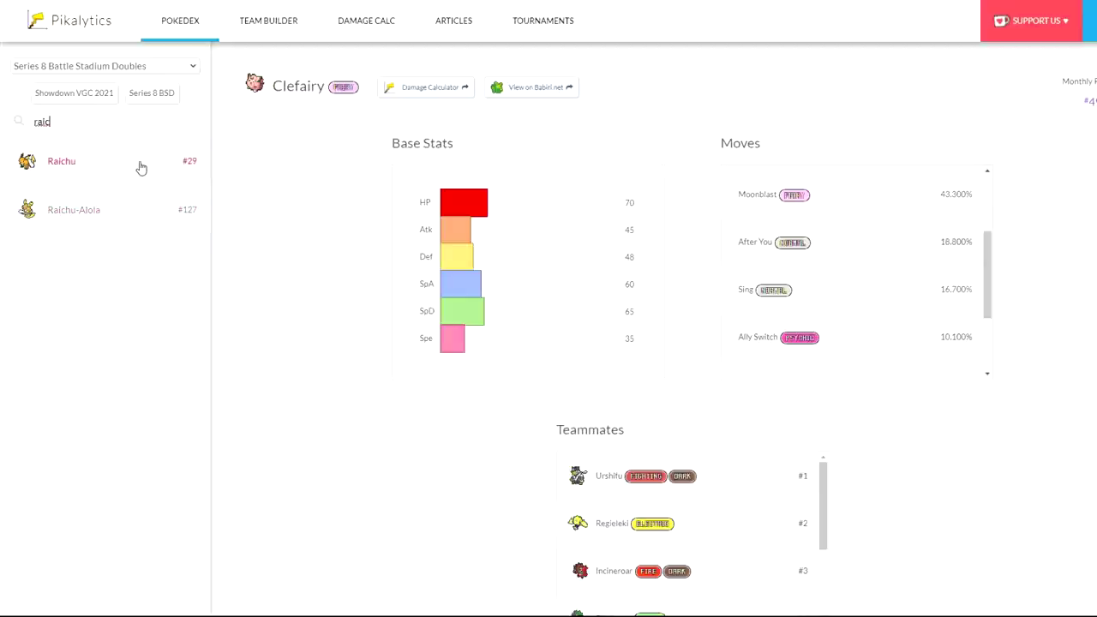
click(142, 167)
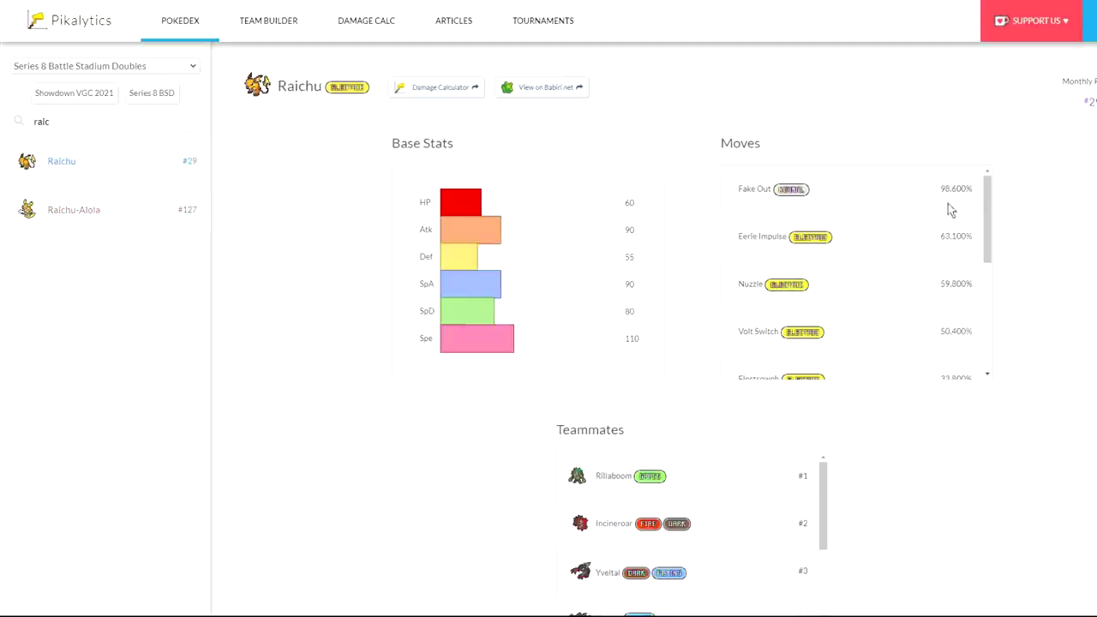
scroll(1028, 291, down, 3)
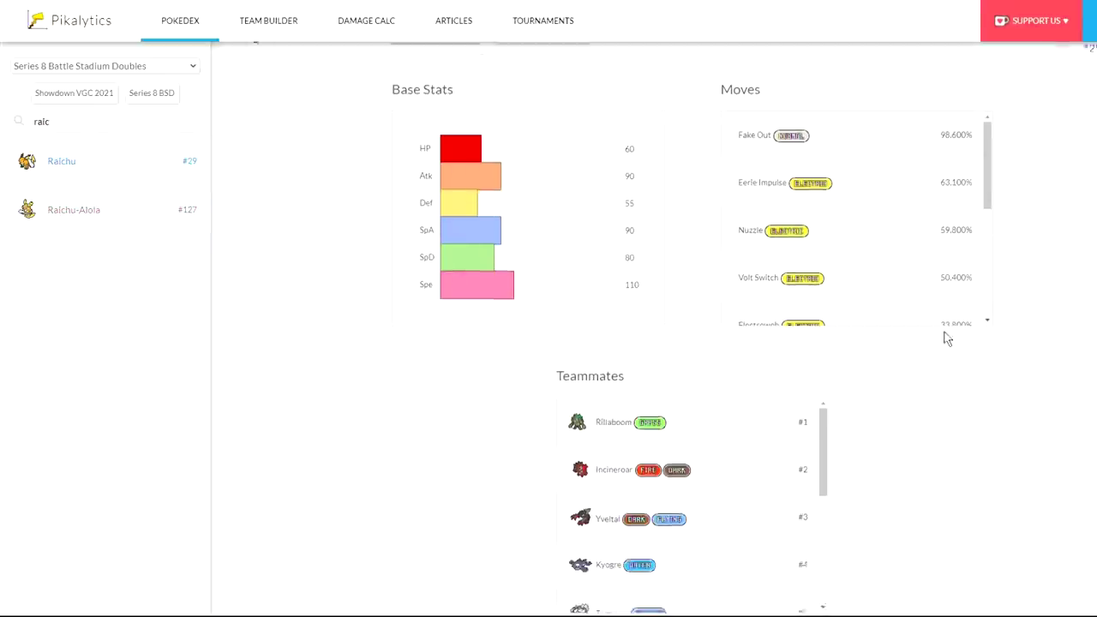
scroll(713, 409, down, 2)
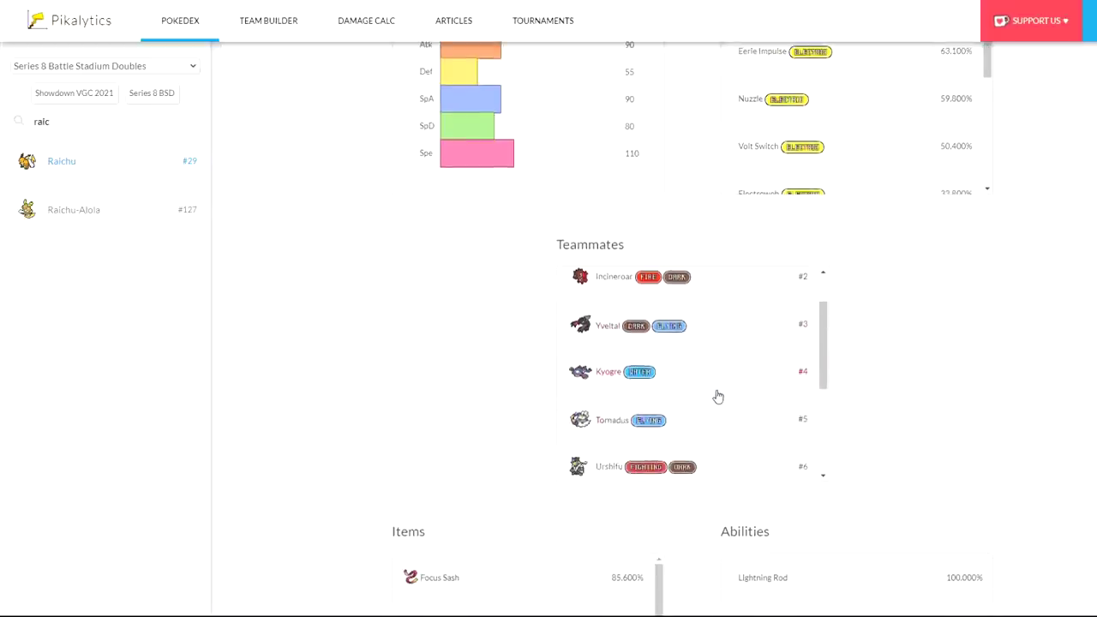
scroll(419, 377, up, 3)
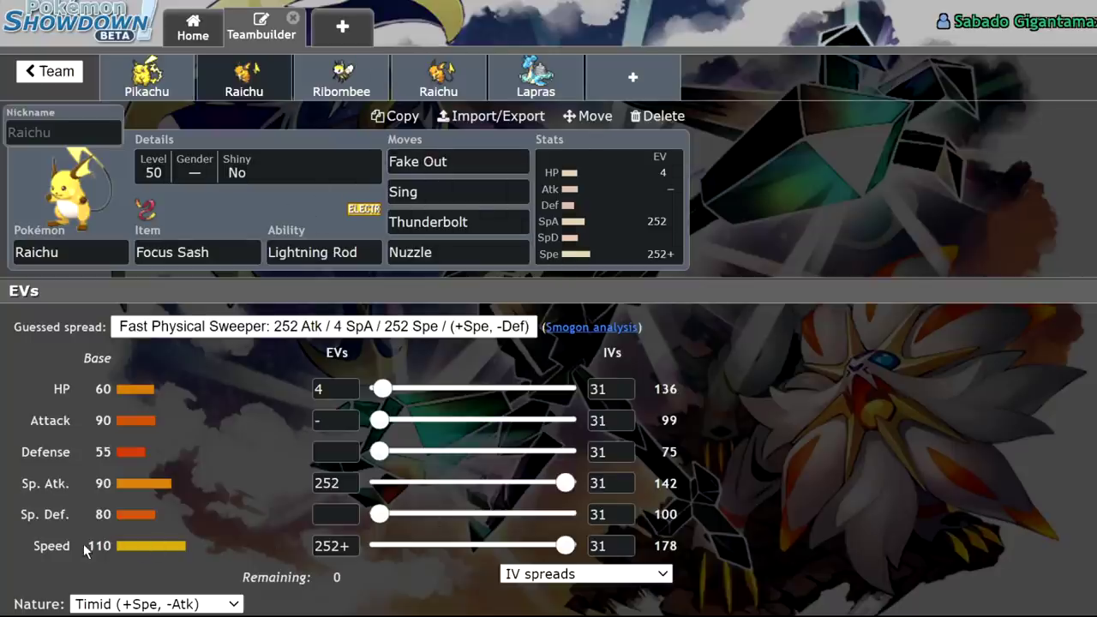
Step: In the Pokémon Showdown Teambuilder, highlight the first Raichu's base Speed among its stats
drag(84, 543, 116, 545)
click(239, 559)
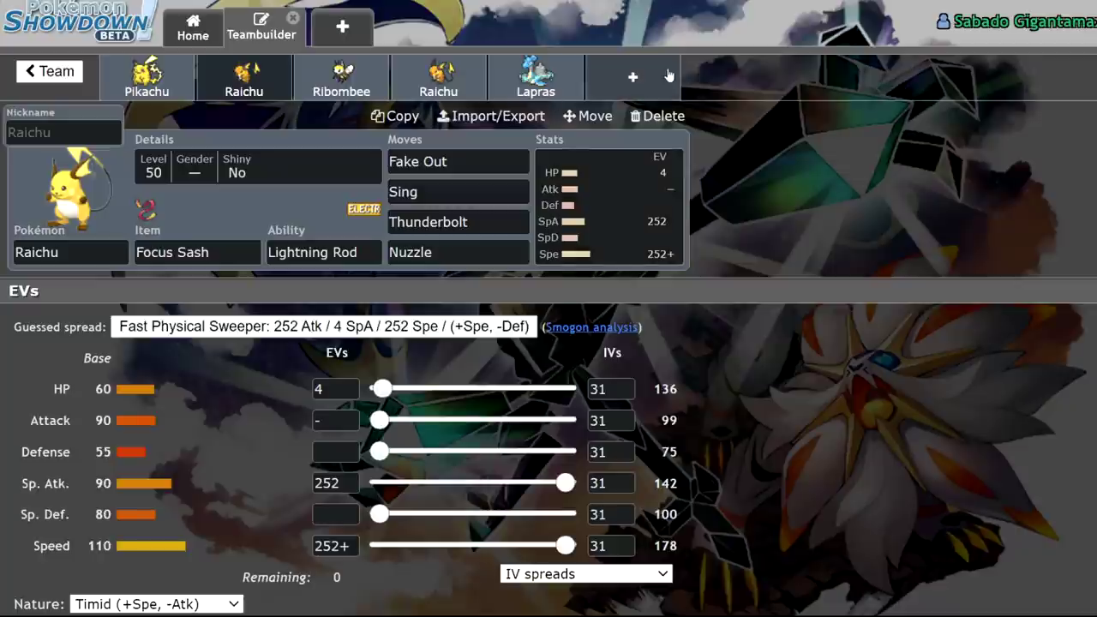
Step: In the Pokémon Showdown Teambuilder, filter a new slot's species list by the move Sing, examine it and return to the first Raichu
click(632, 77)
click(619, 282)
click(71, 257)
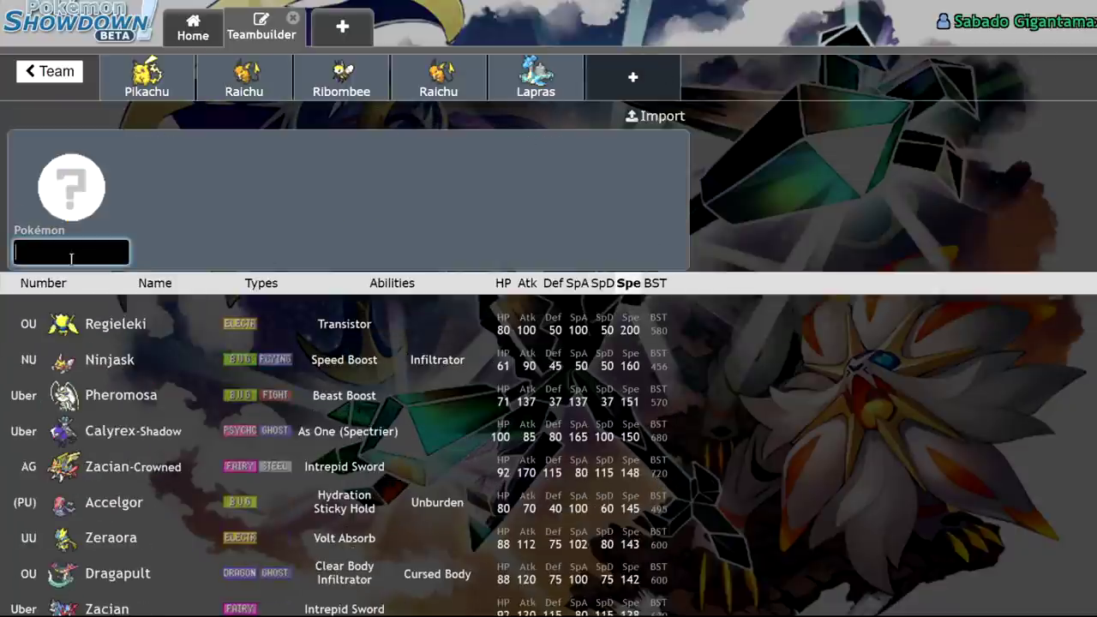
text(sing)
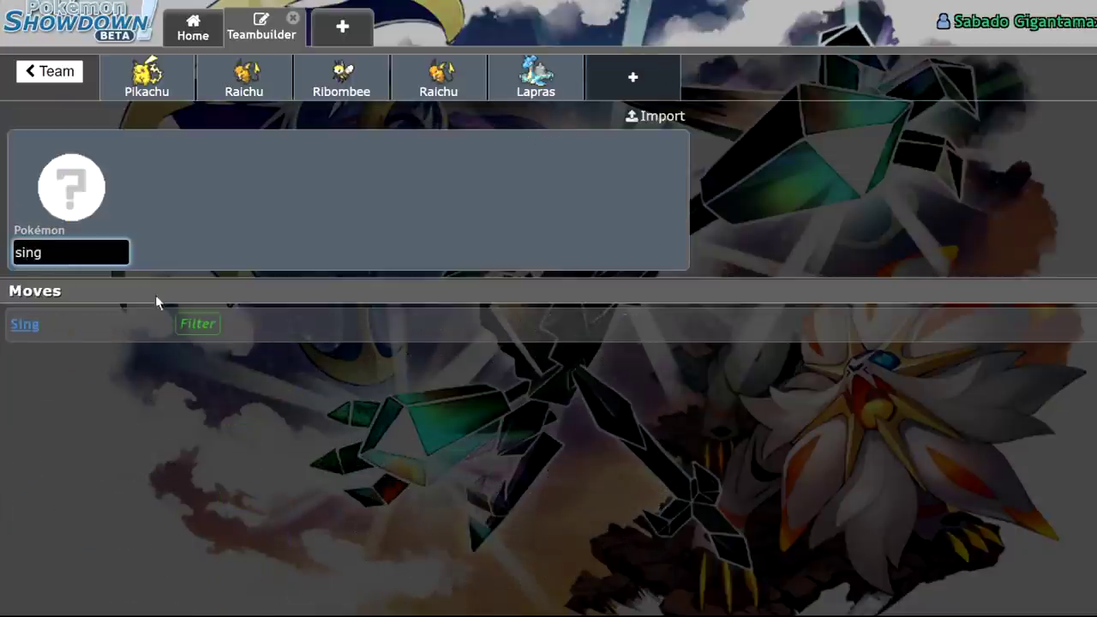
click(198, 323)
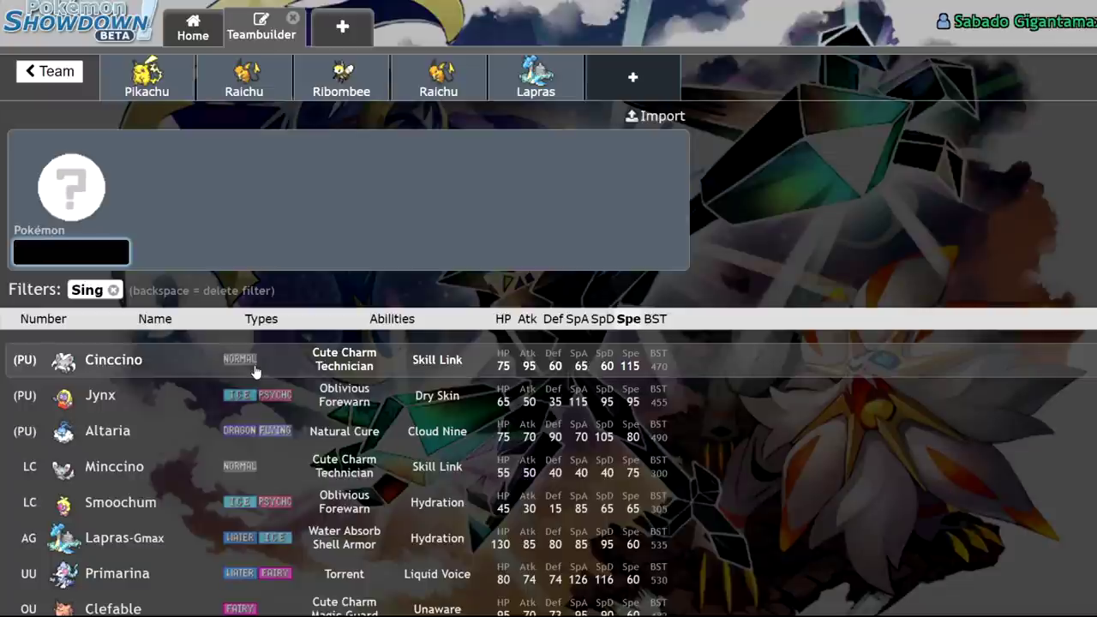
click(244, 75)
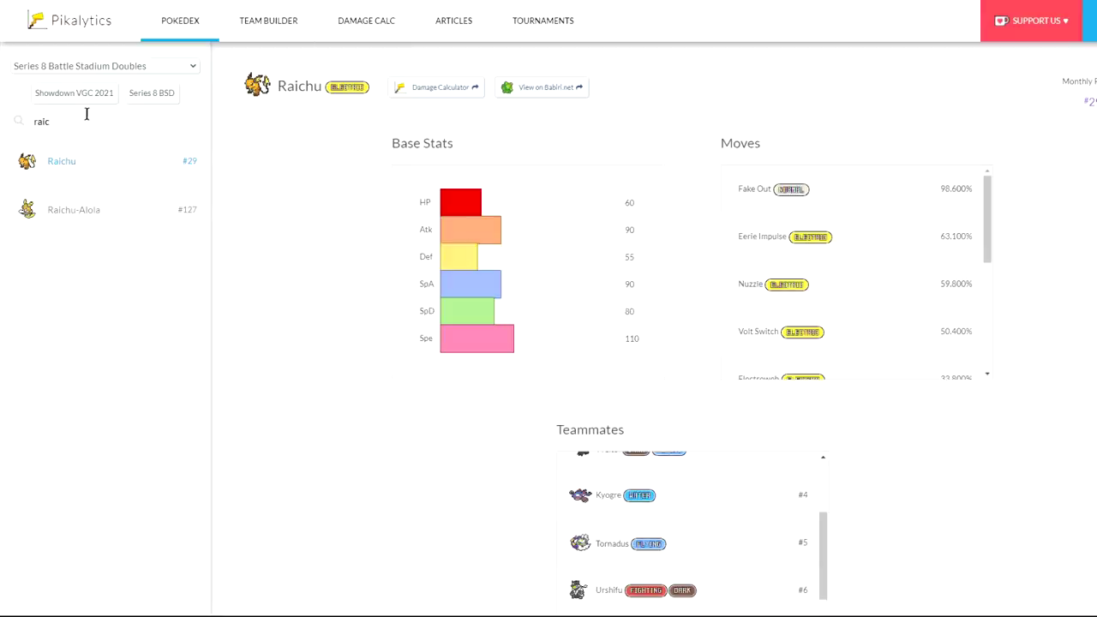
Step: On Pikalytics, clear the Pokémon search and look through Rillaboom, Urshifu, Landorus-Therian, Kyogre and Tapu Fini
key(BackSpace)
key(BackSpace)
key(BackSpace)
key(BackSpace)
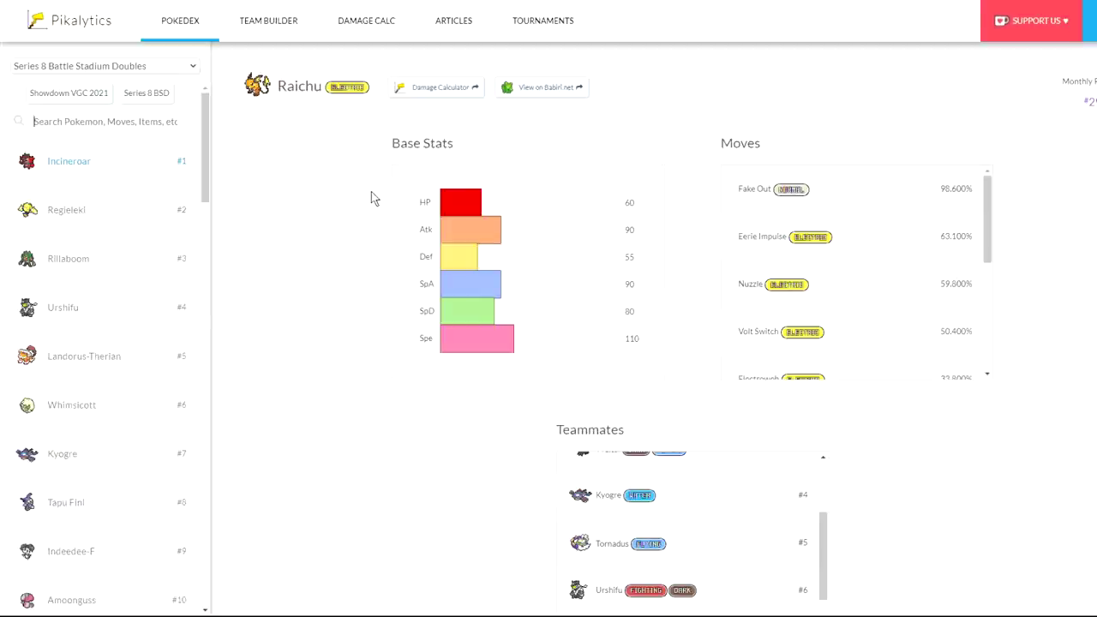
click(115, 259)
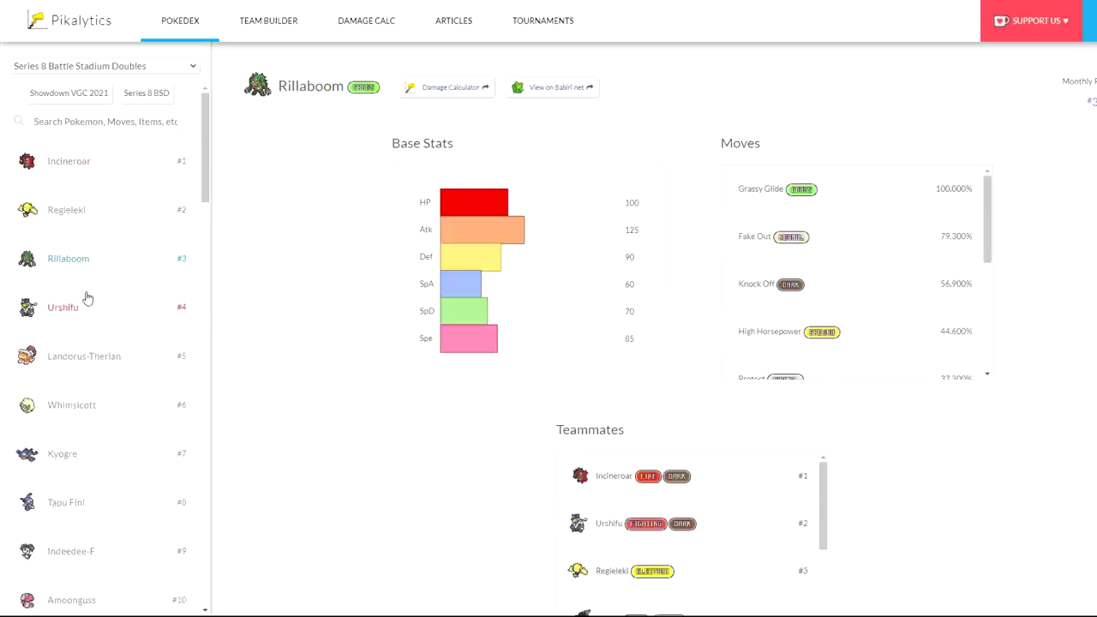
click(81, 306)
click(127, 360)
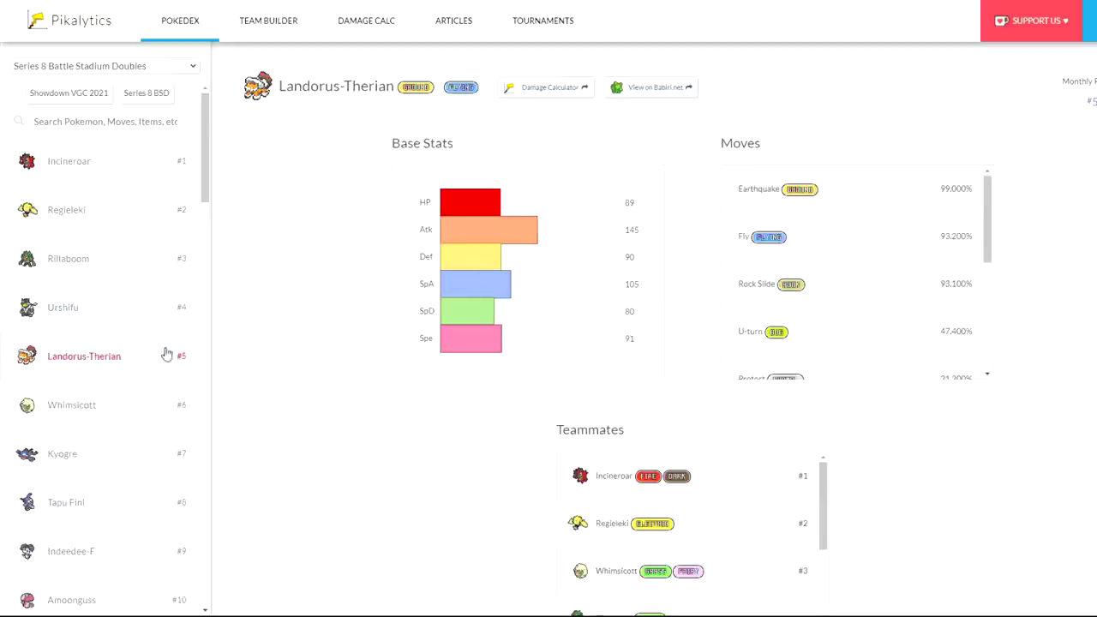
click(97, 454)
click(120, 509)
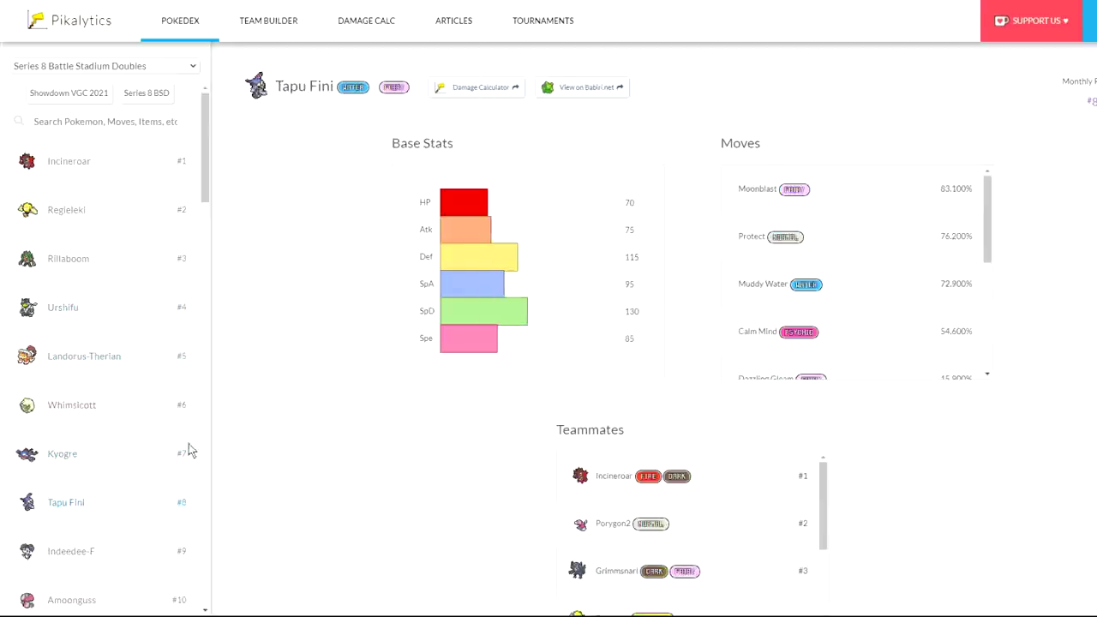
scroll(158, 428, down, 1)
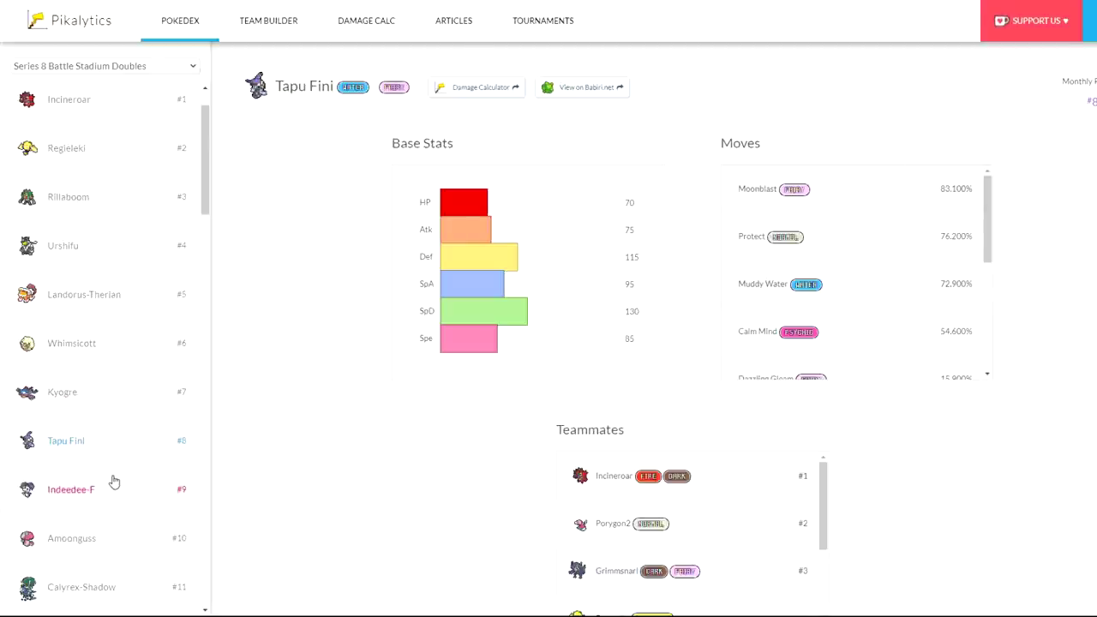
Step: Look through Amoonguss, Calyrex-Shadow, Grimmsnarl and Kartana, and browse the lower-ranked Pokémon in the usage list
click(124, 531)
scroll(124, 505, down, 2)
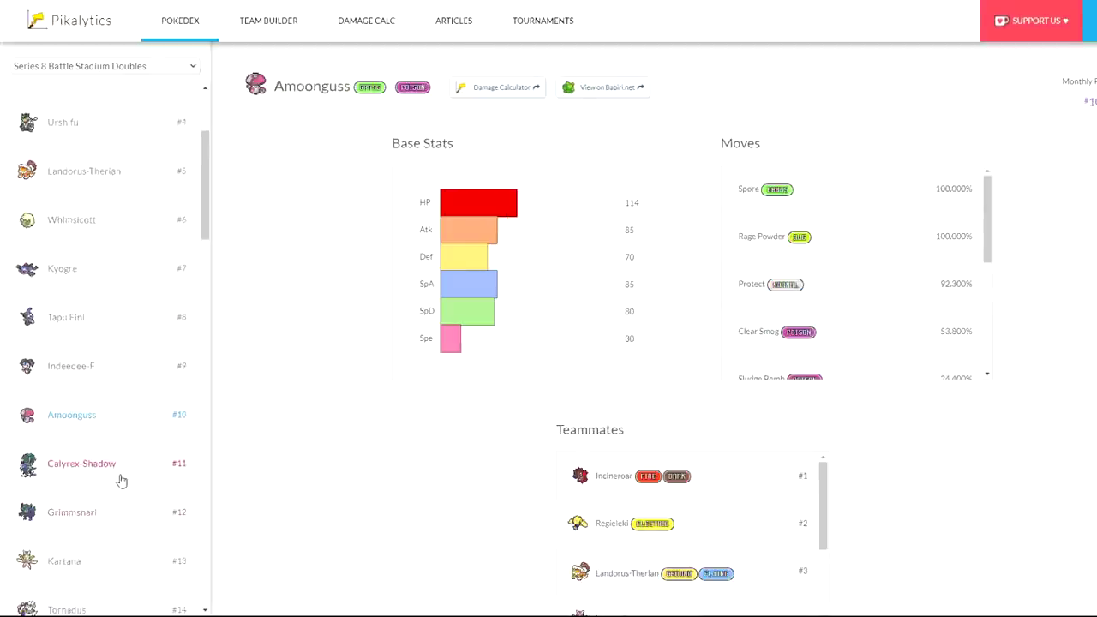
click(114, 465)
click(51, 512)
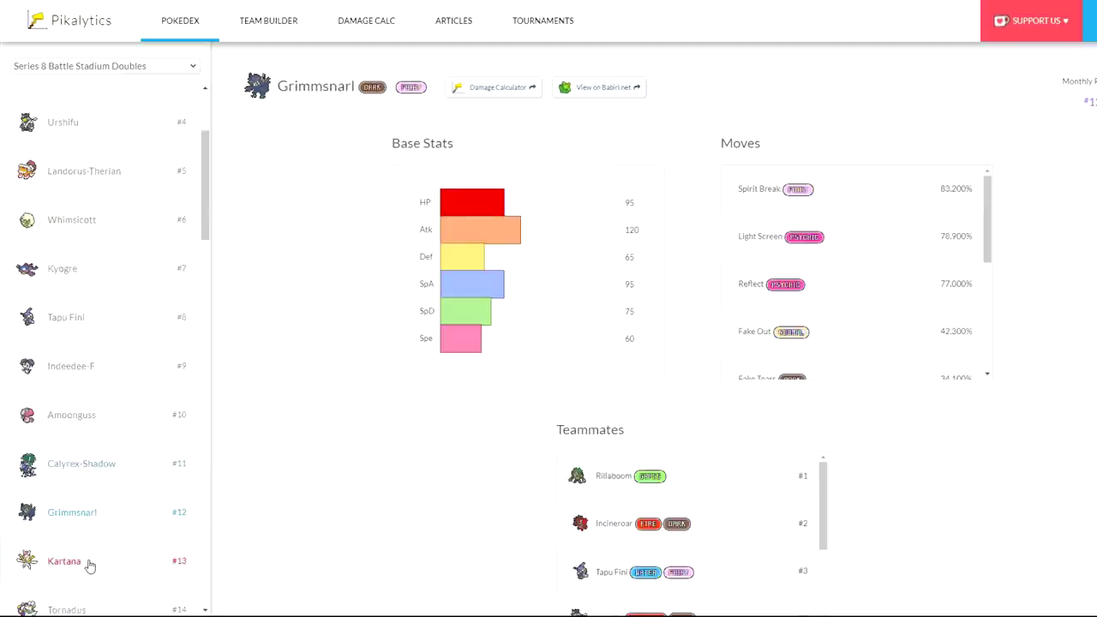
scroll(88, 565, down, 3)
click(78, 381)
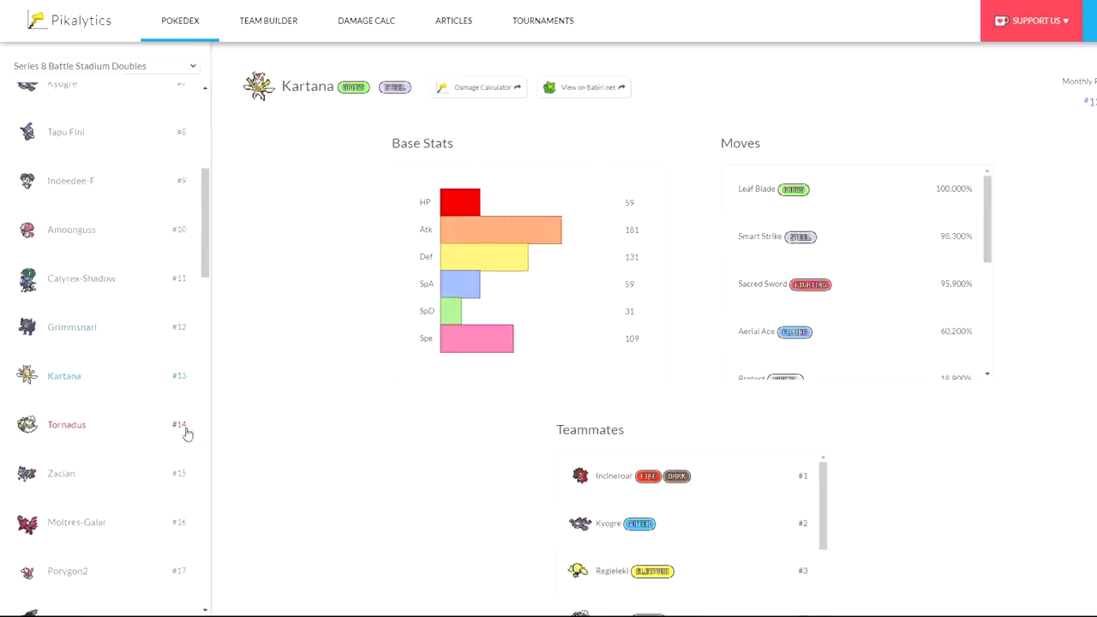
scroll(140, 440, down, 6)
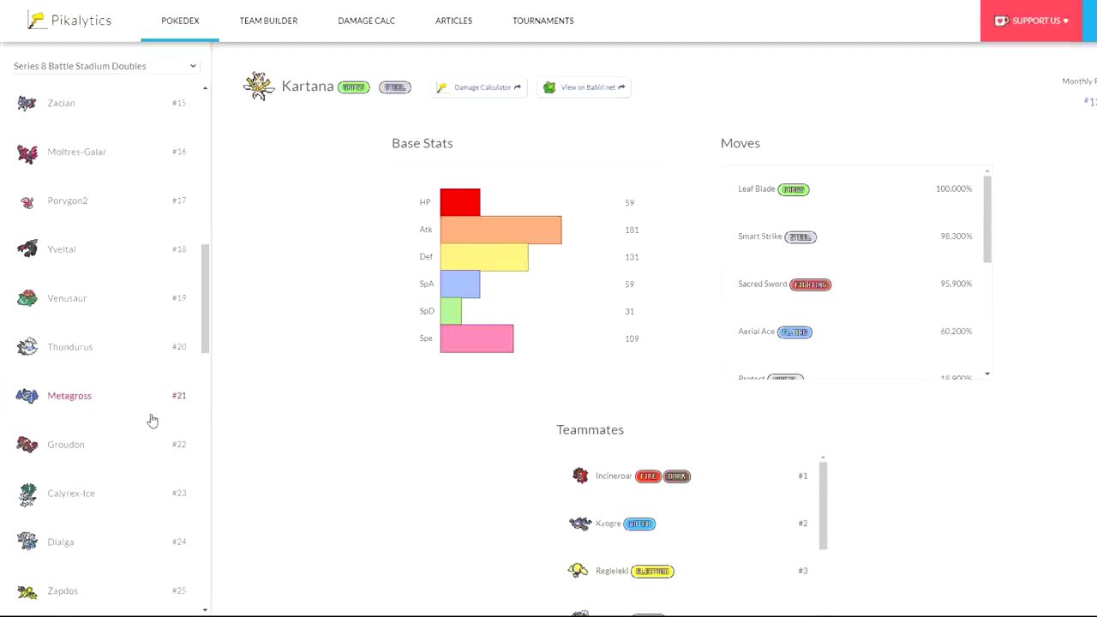
scroll(149, 421, down, 1)
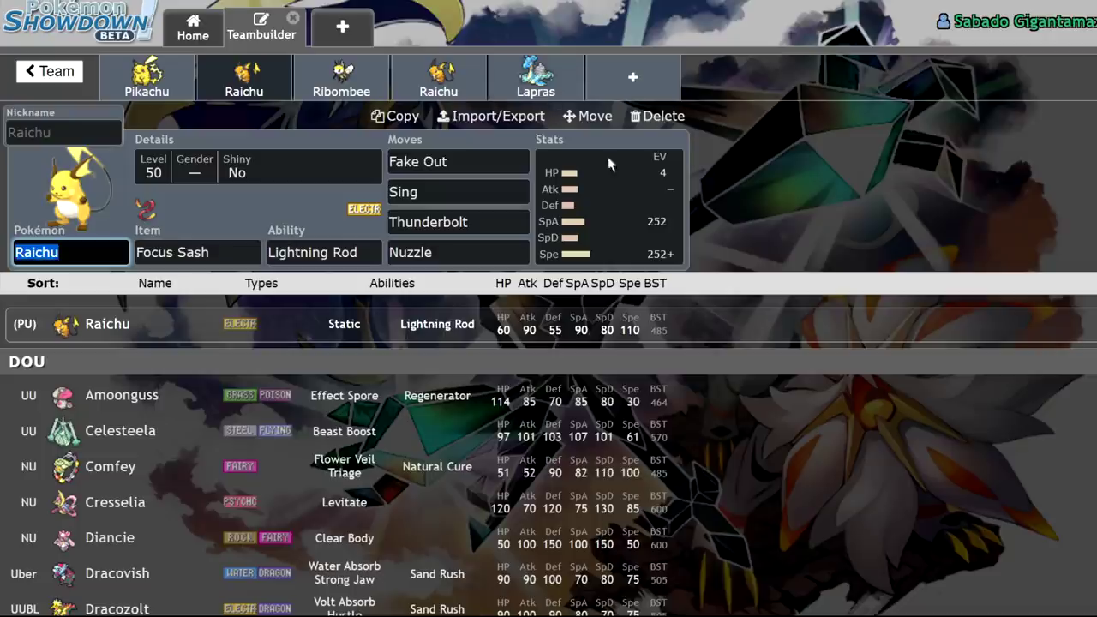
Step: In the Pokémon Showdown Teambuilder, review Pikachu's stats and delete Lapras from the team
click(146, 77)
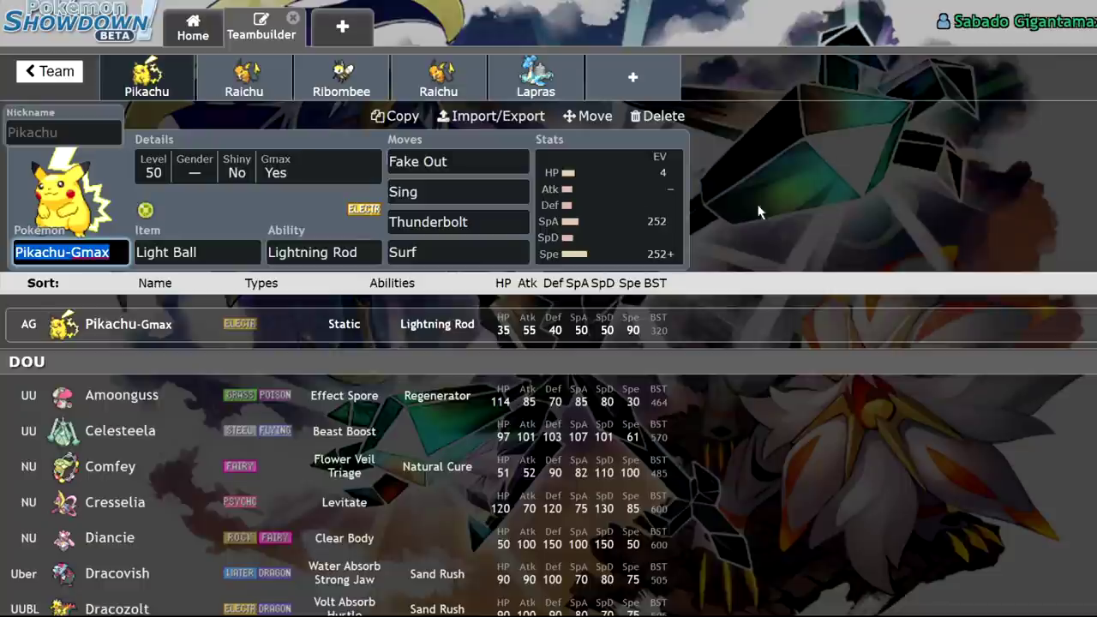
click(668, 184)
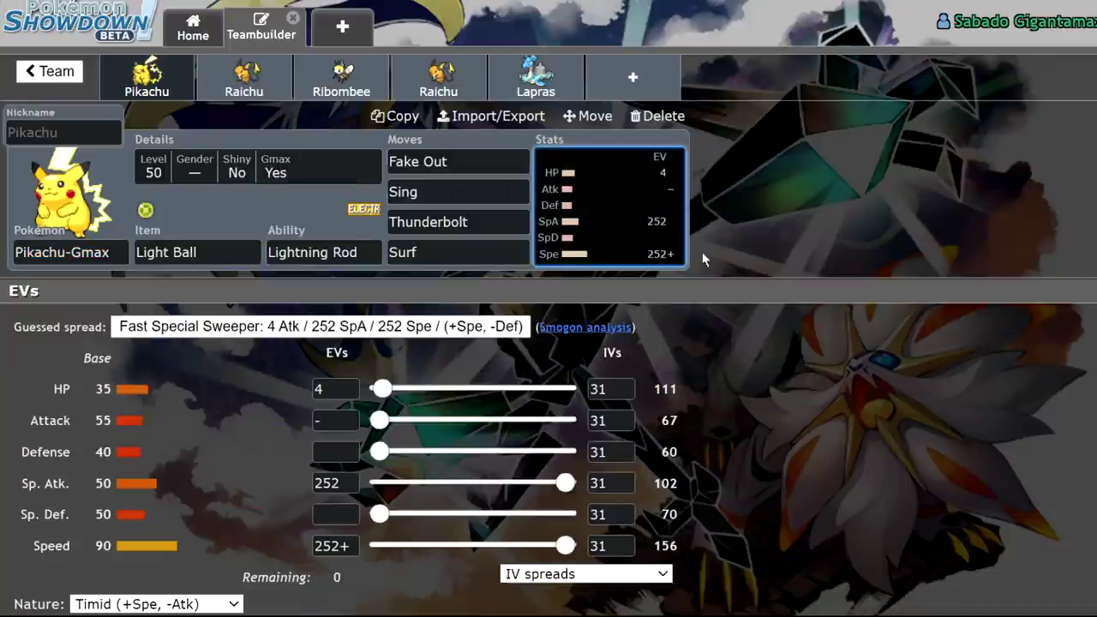
click(548, 75)
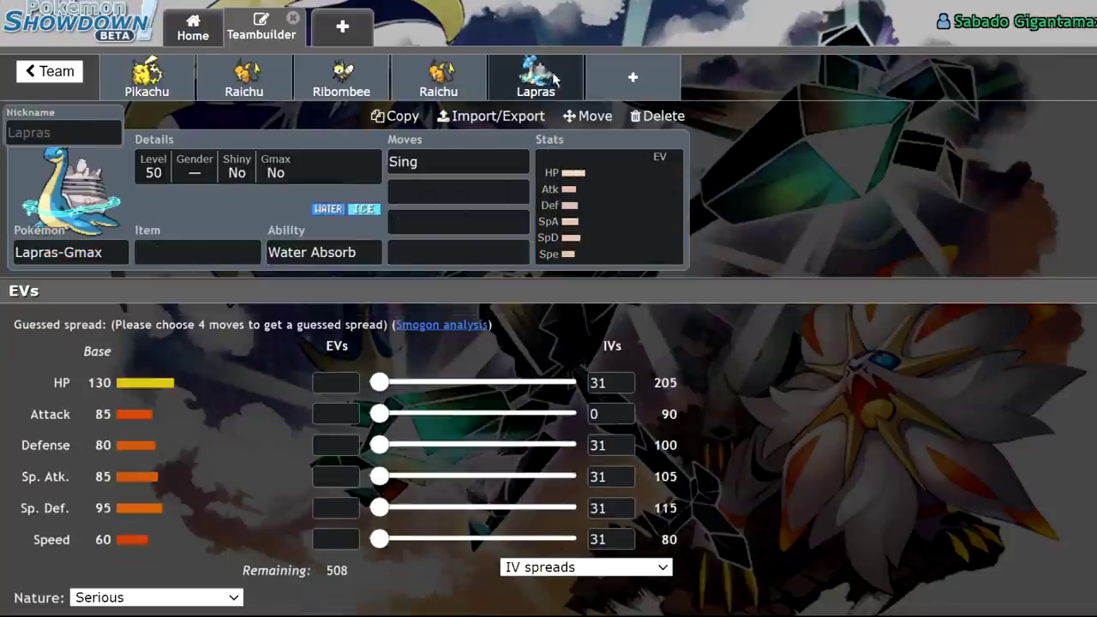
click(704, 116)
Step: Compare the Pikachu and first Raichu entries, read Pikachu's Light Ball description and highlight Pikachu's base Speed
click(190, 83)
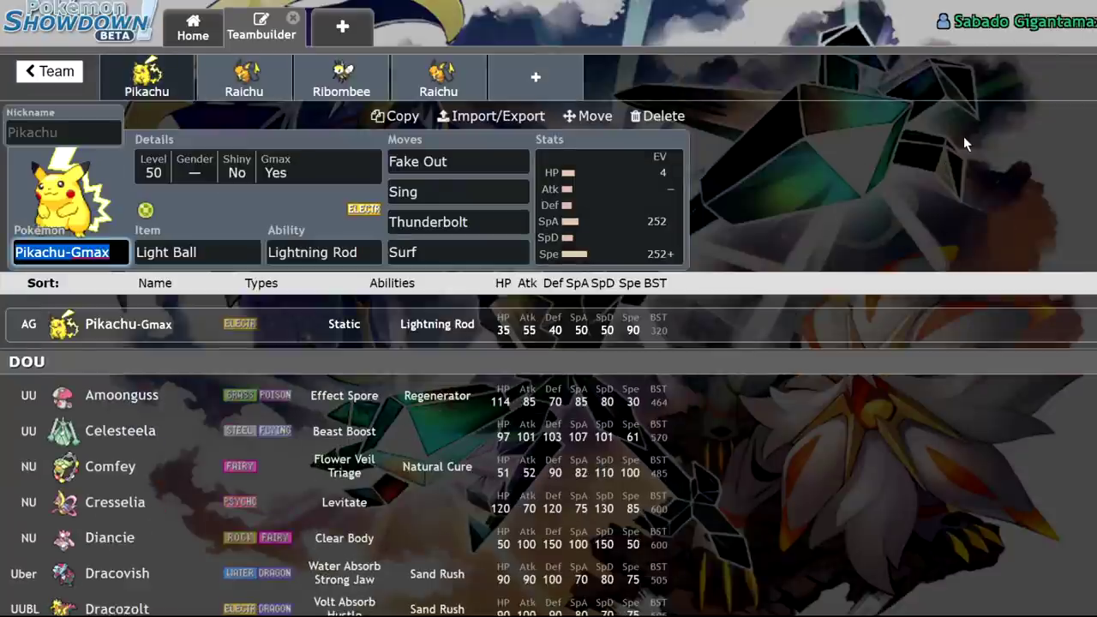
click(244, 77)
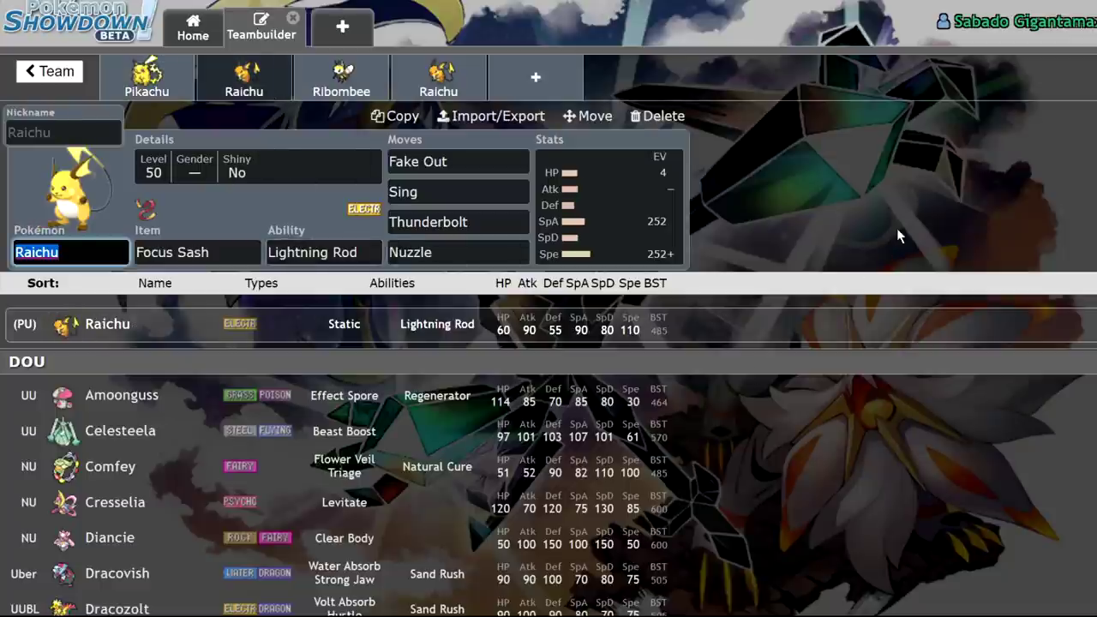
click(193, 89)
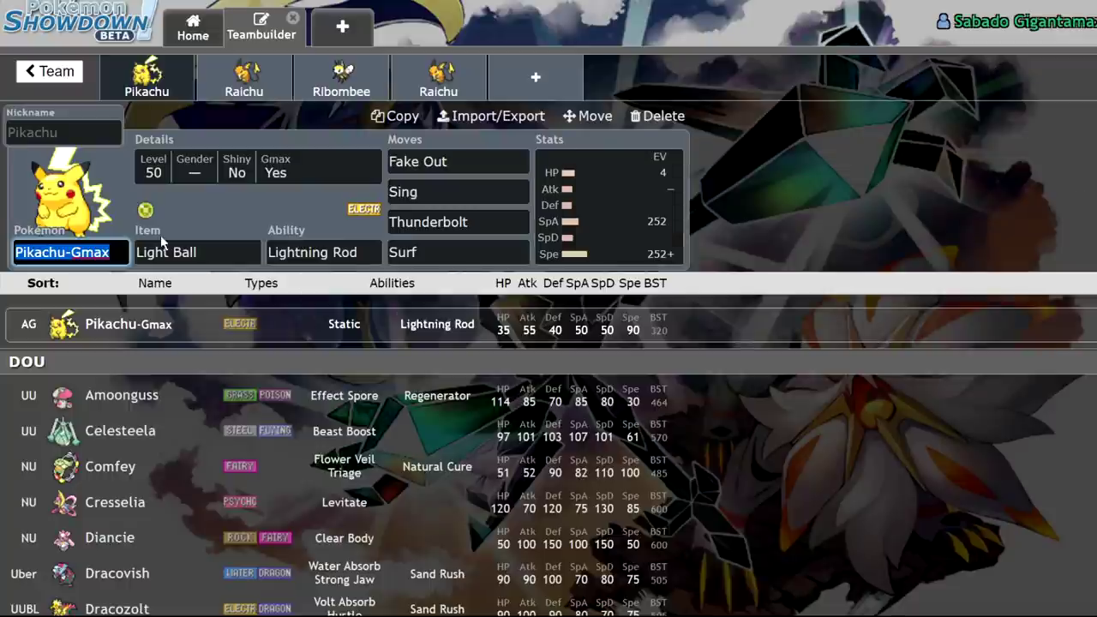
click(228, 252)
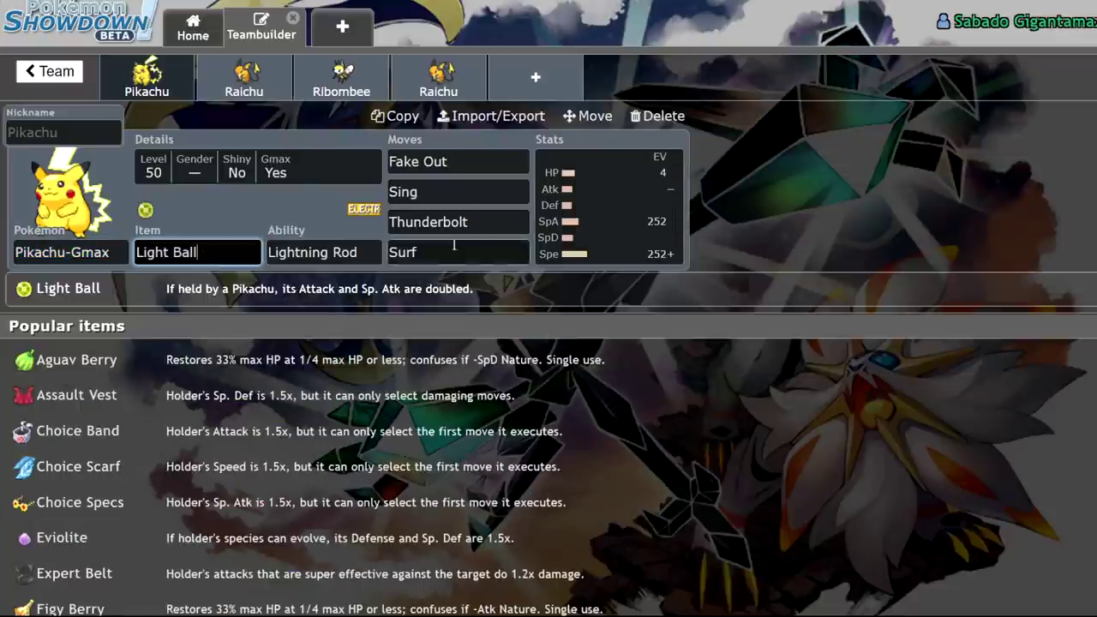
click(614, 229)
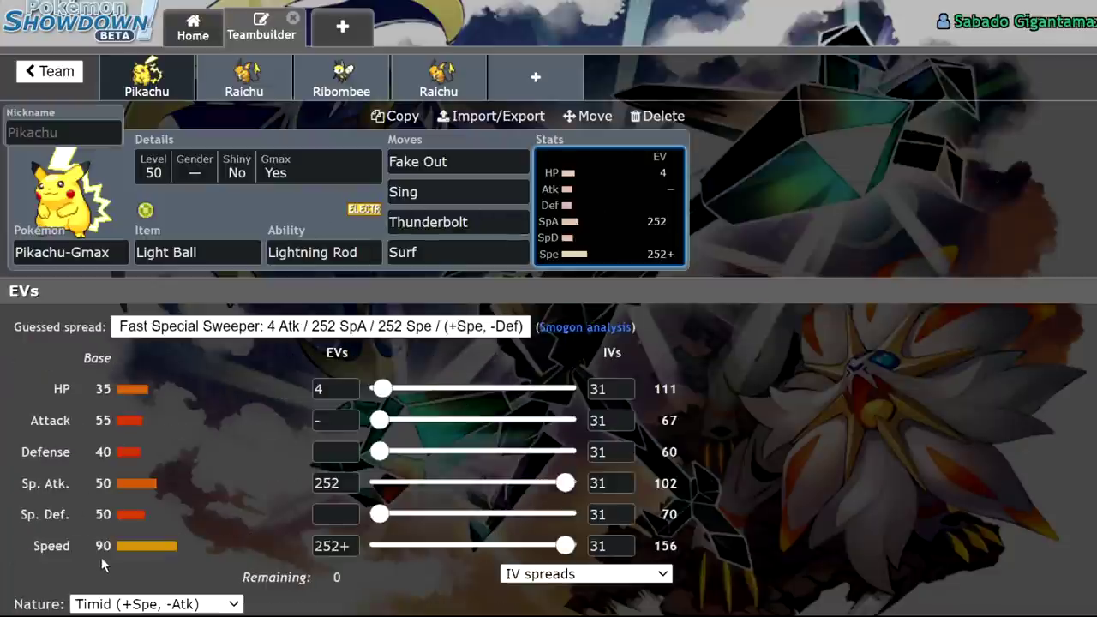
drag(97, 546, 161, 549)
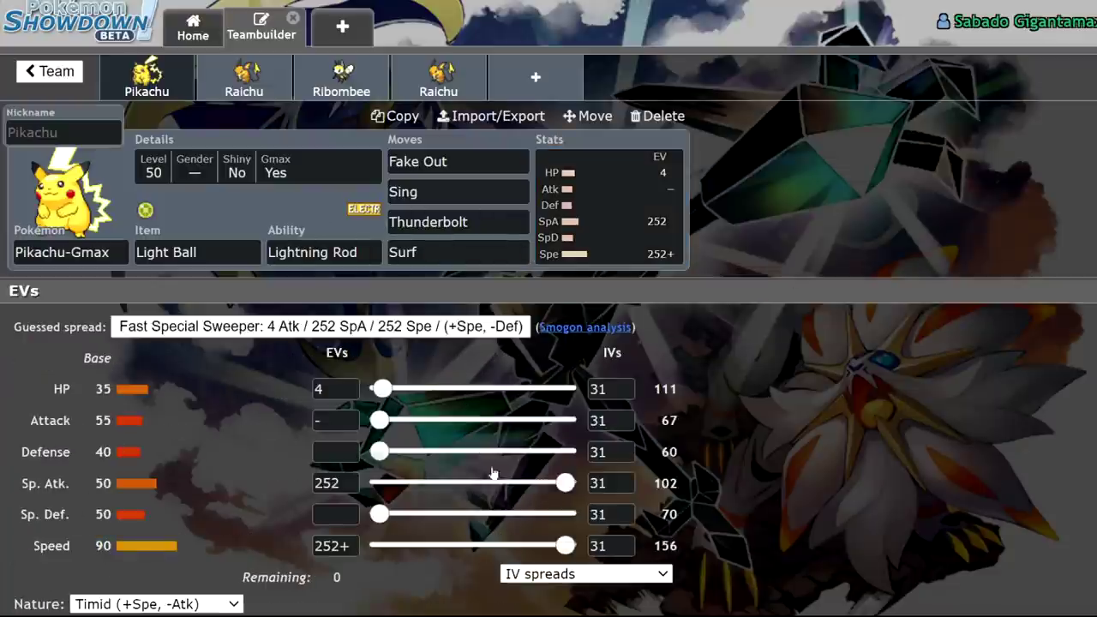
Step: Review Pikachu's held item and the details of its Sing, Thunderbolt and Surf moves
click(255, 253)
click(463, 192)
click(478, 223)
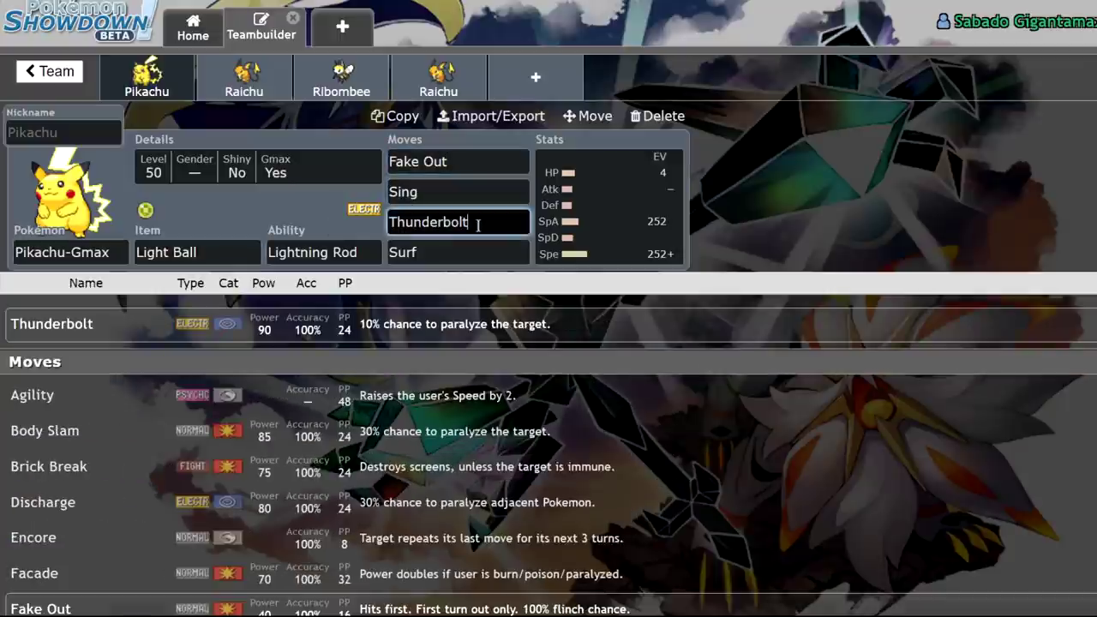
click(459, 252)
Step: Replace Pikachu's Fake Out move with Grass Knot
click(458, 161)
text(g)
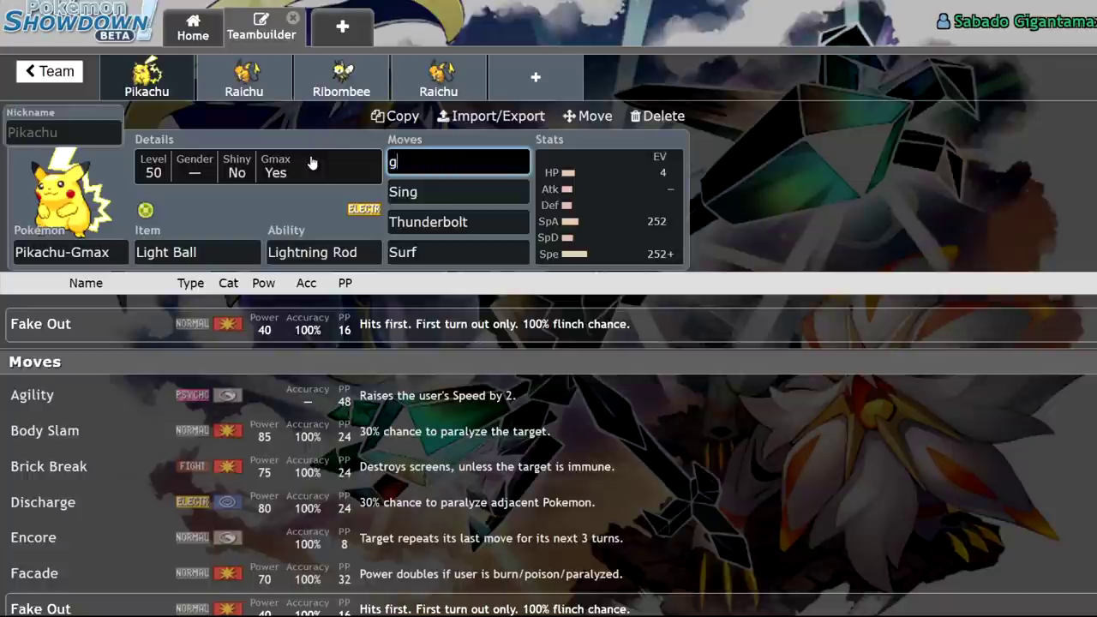
text(rass)
click(307, 331)
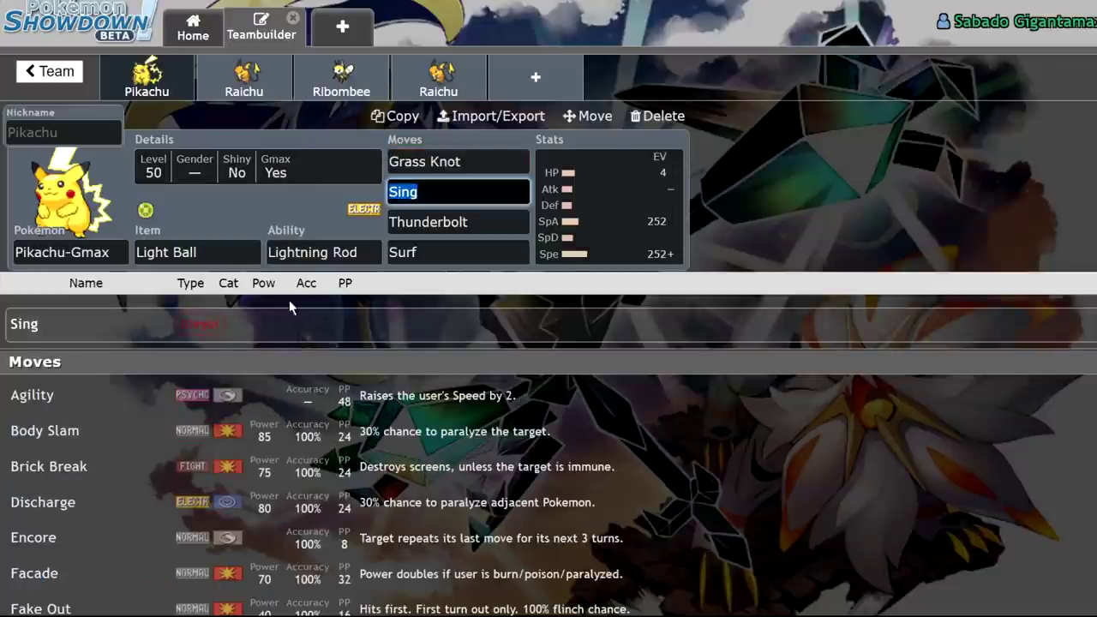
Step: Examine Pikachu's Special Attack stat together with its Light Ball effect and Thunderbolt details
click(575, 163)
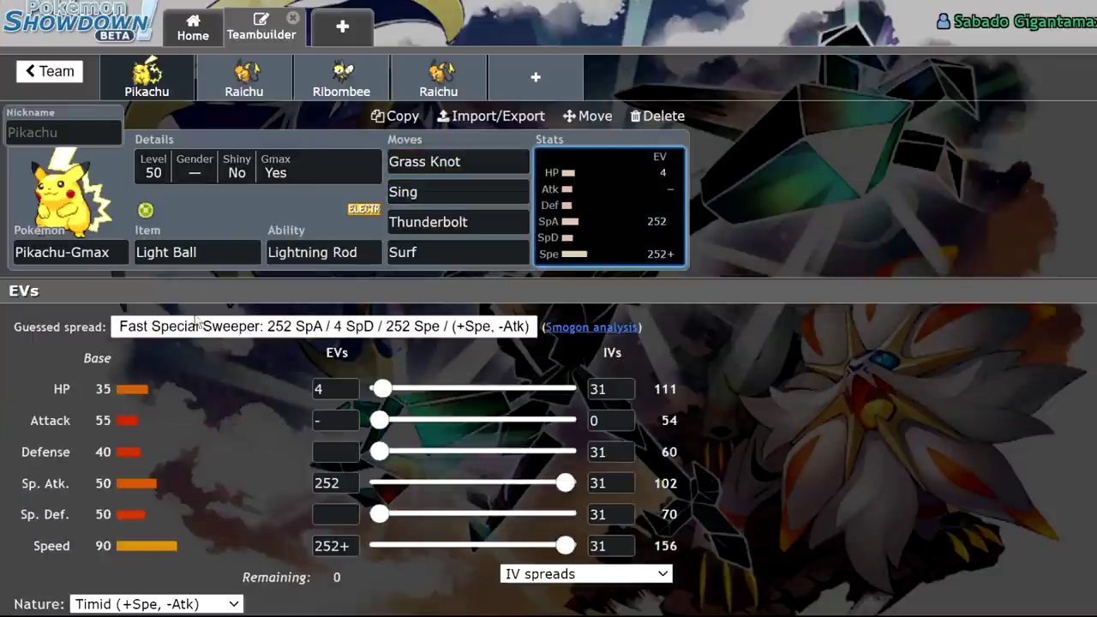
click(197, 252)
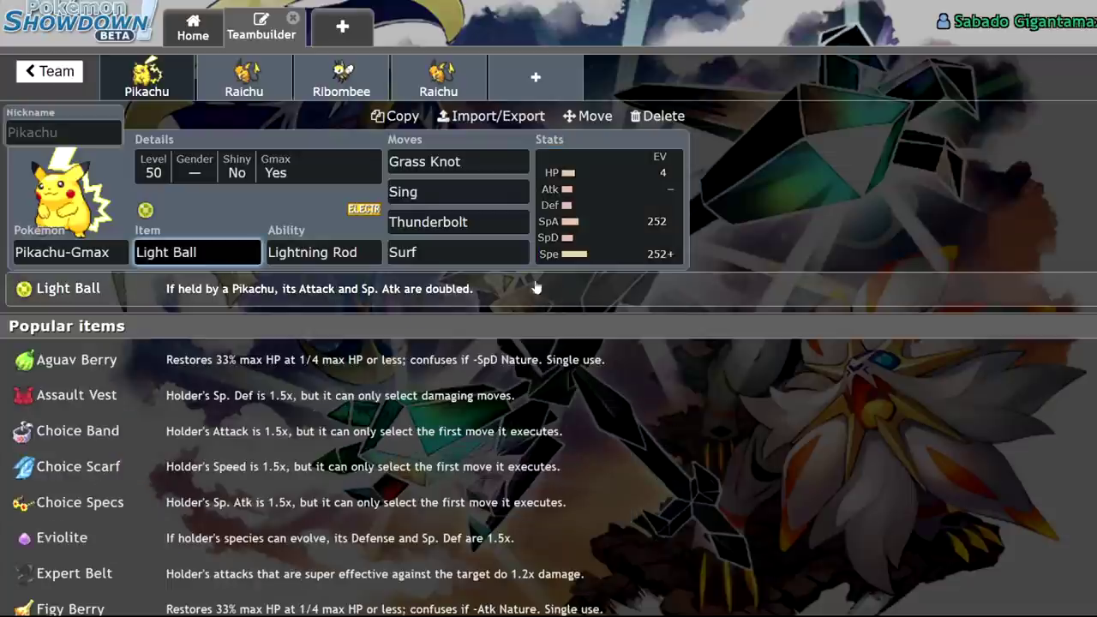
click(590, 233)
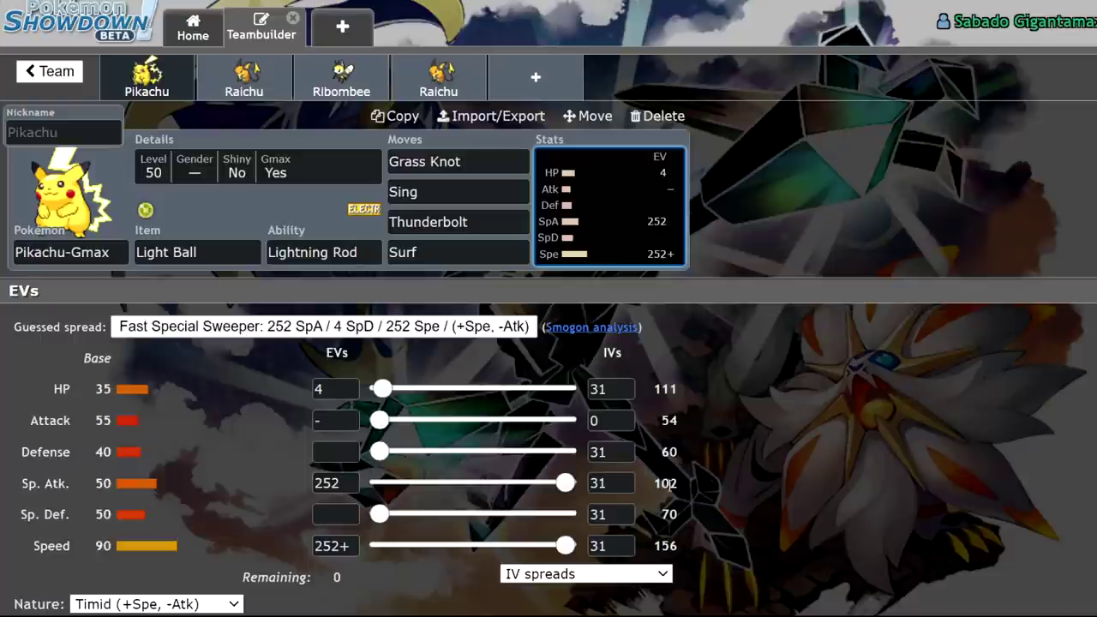
click(655, 484)
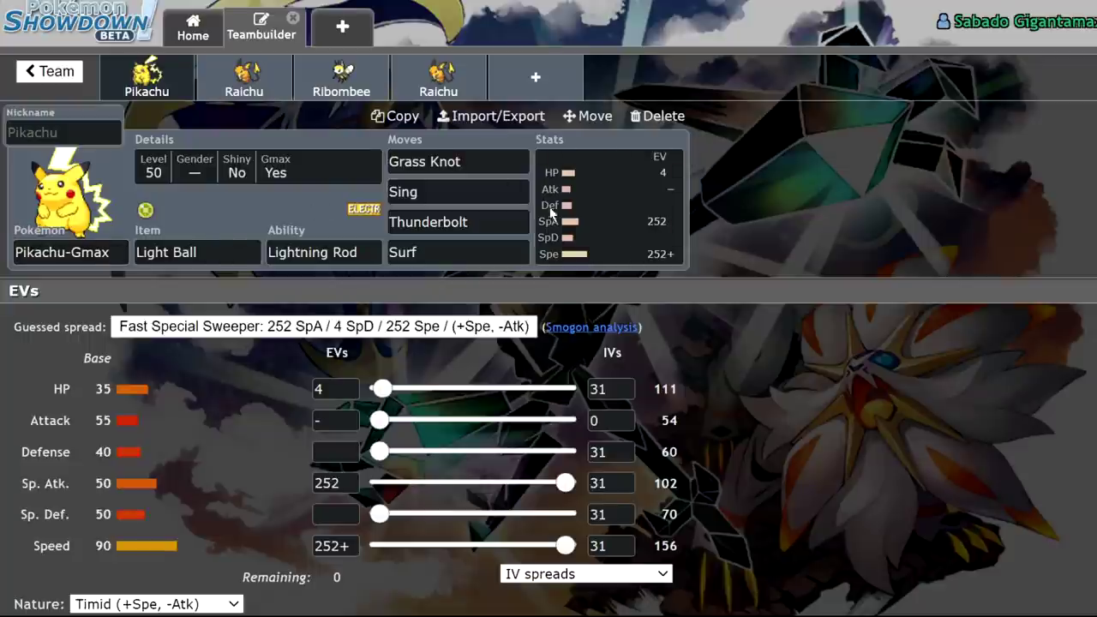
click(433, 223)
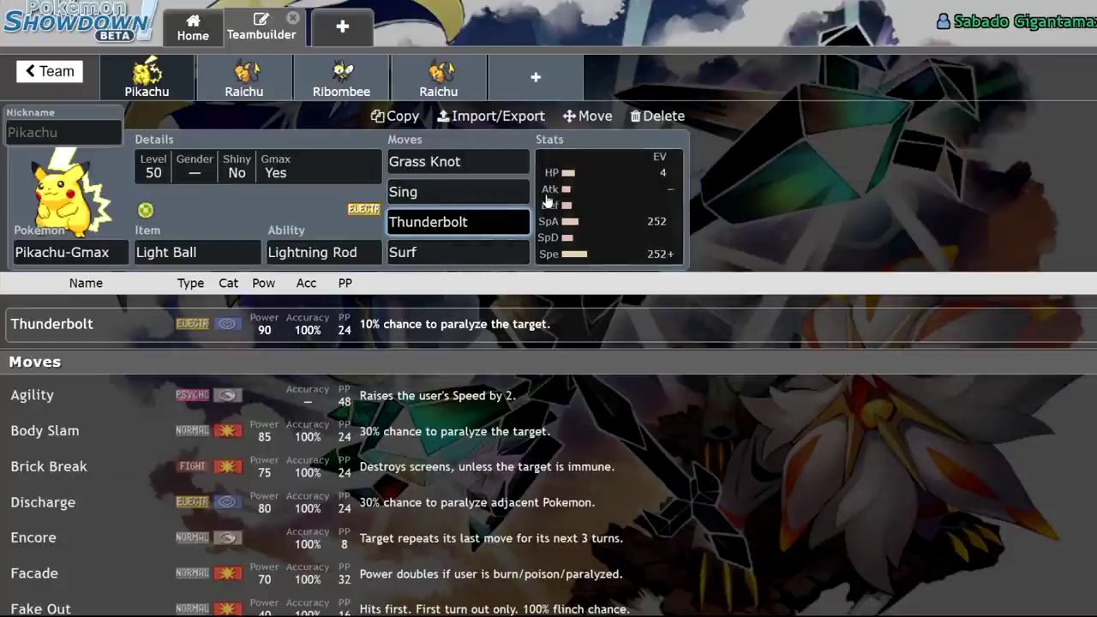
Step: Review the first Raichu's stats, Thunderbolt details and Focus Sash description
click(244, 79)
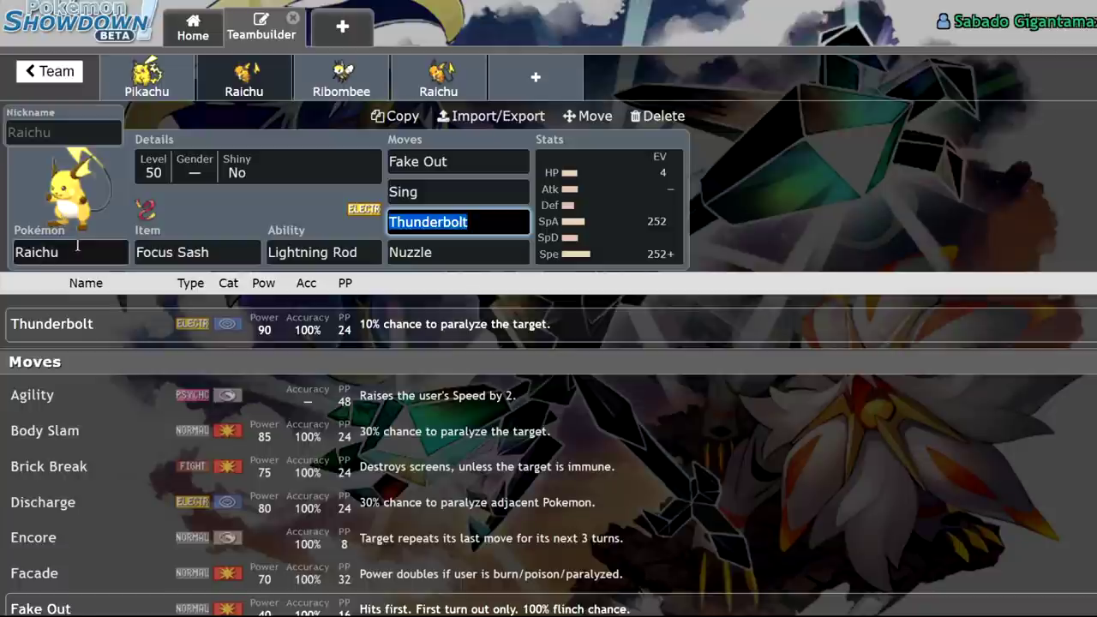
click(552, 248)
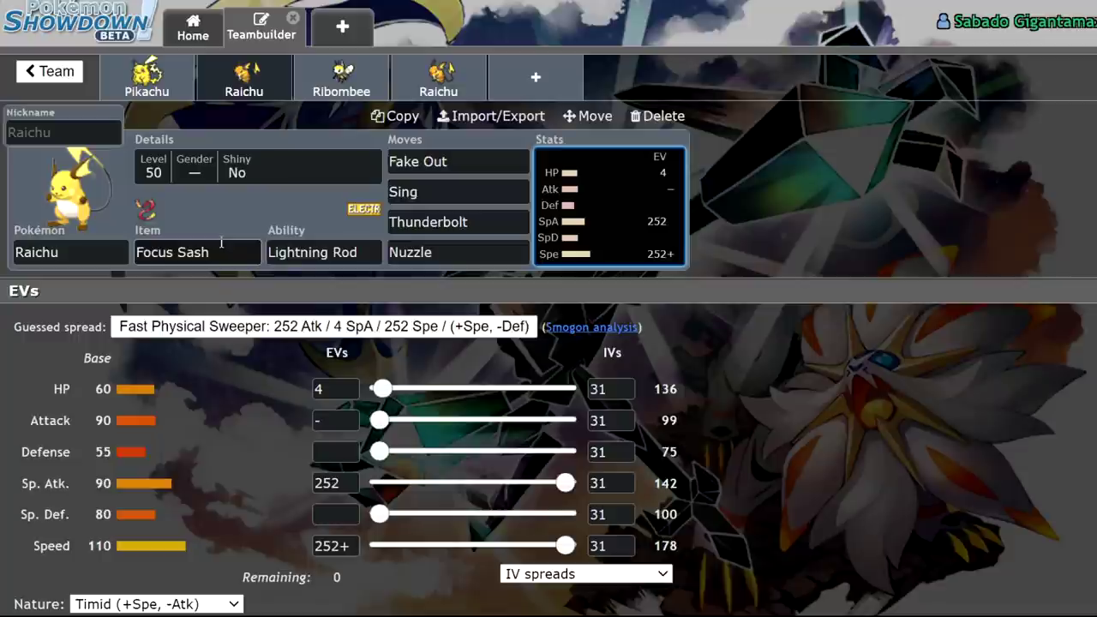
click(463, 222)
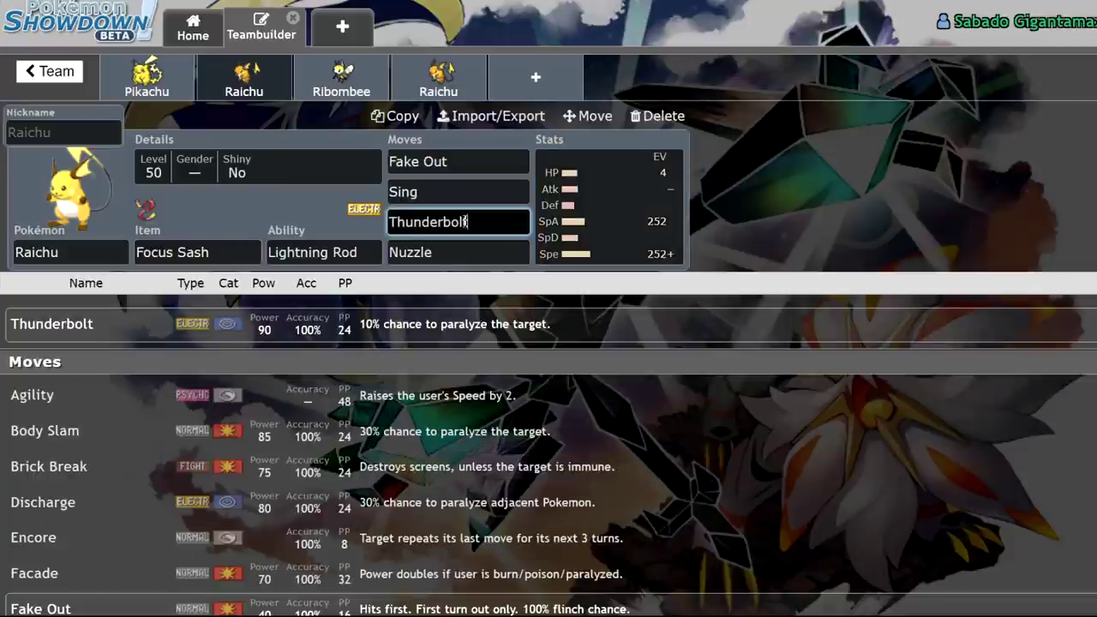
click(221, 257)
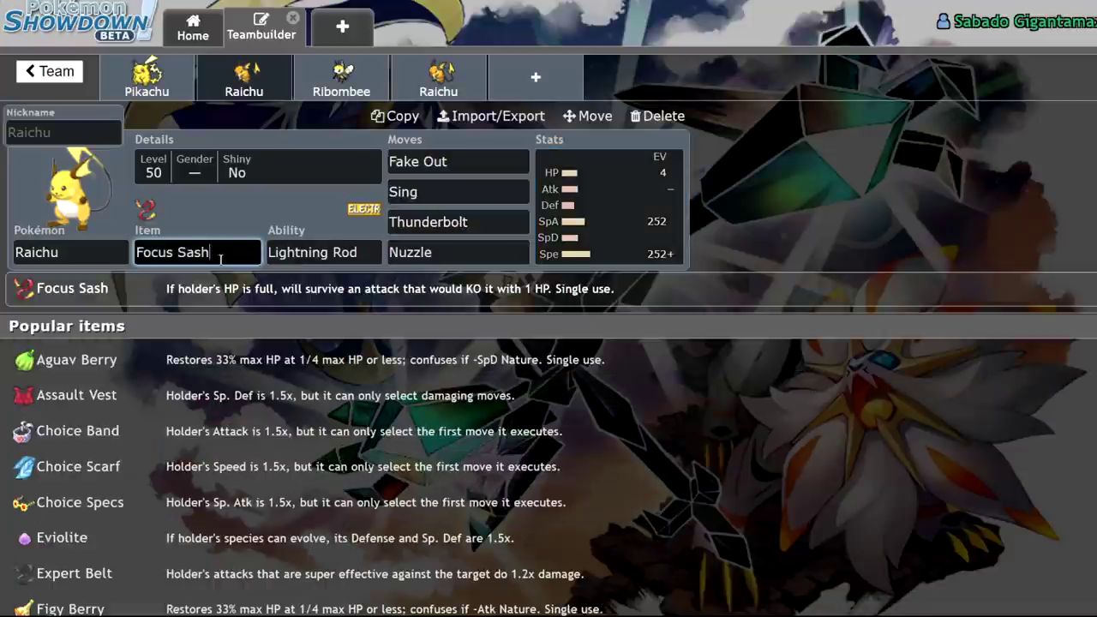
Step: Compare the details of the first Raichu's Sing and Nuzzle moves and look through its available moves
click(454, 252)
click(437, 192)
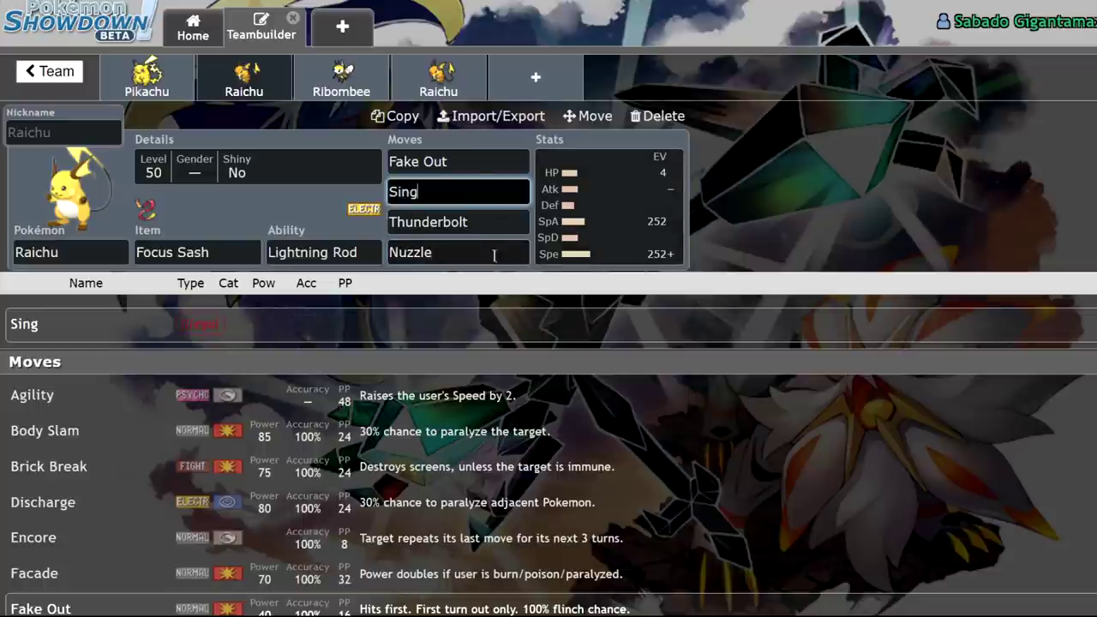
click(455, 253)
click(437, 192)
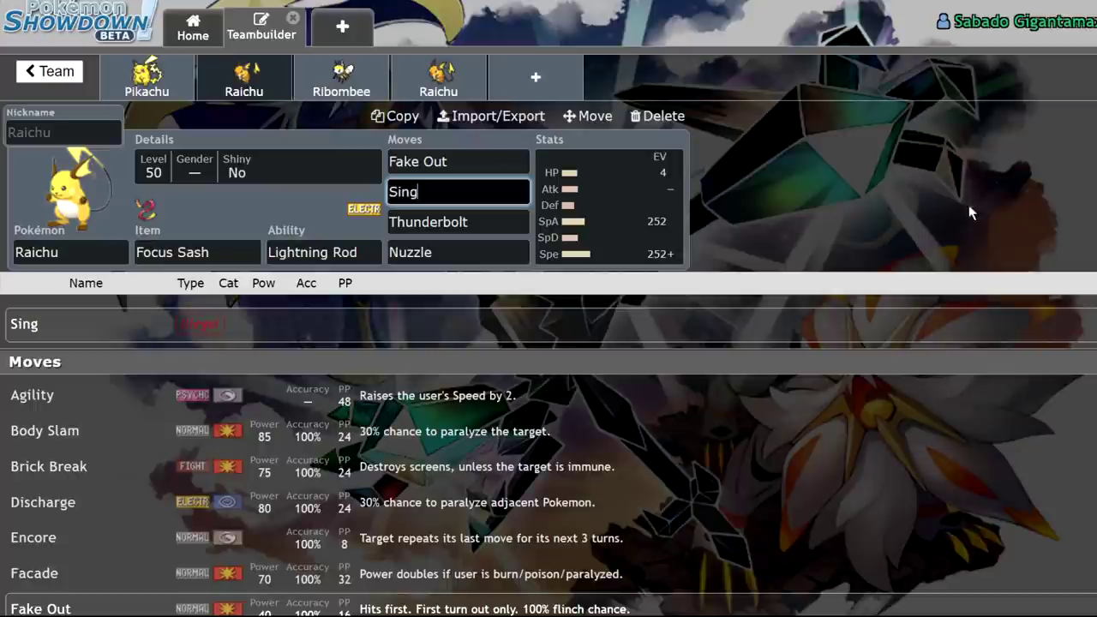
click(460, 250)
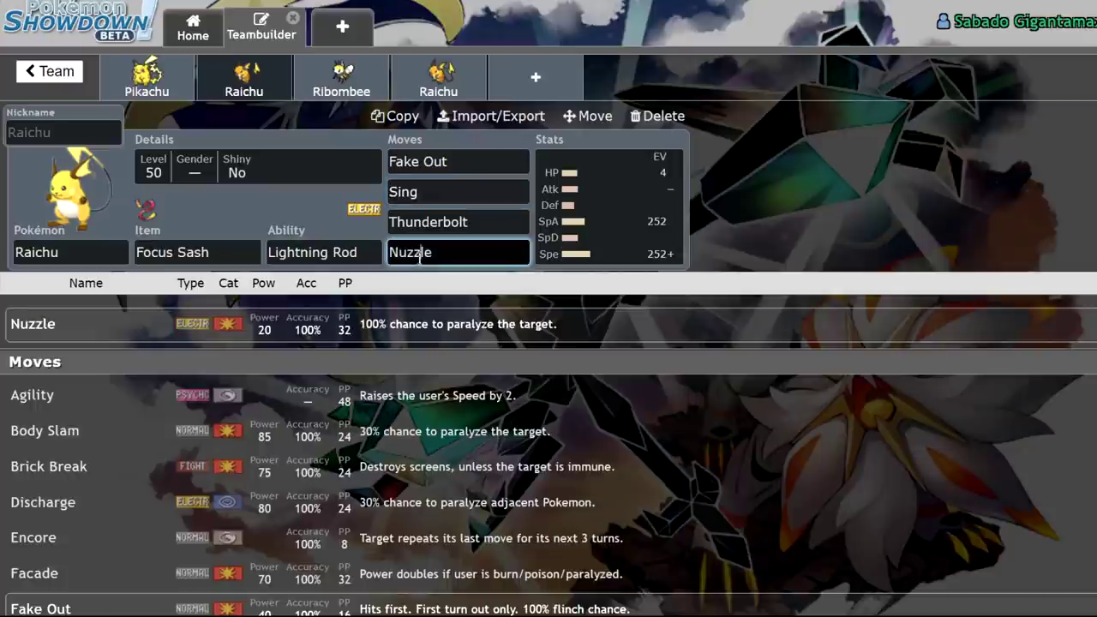
click(501, 192)
click(502, 252)
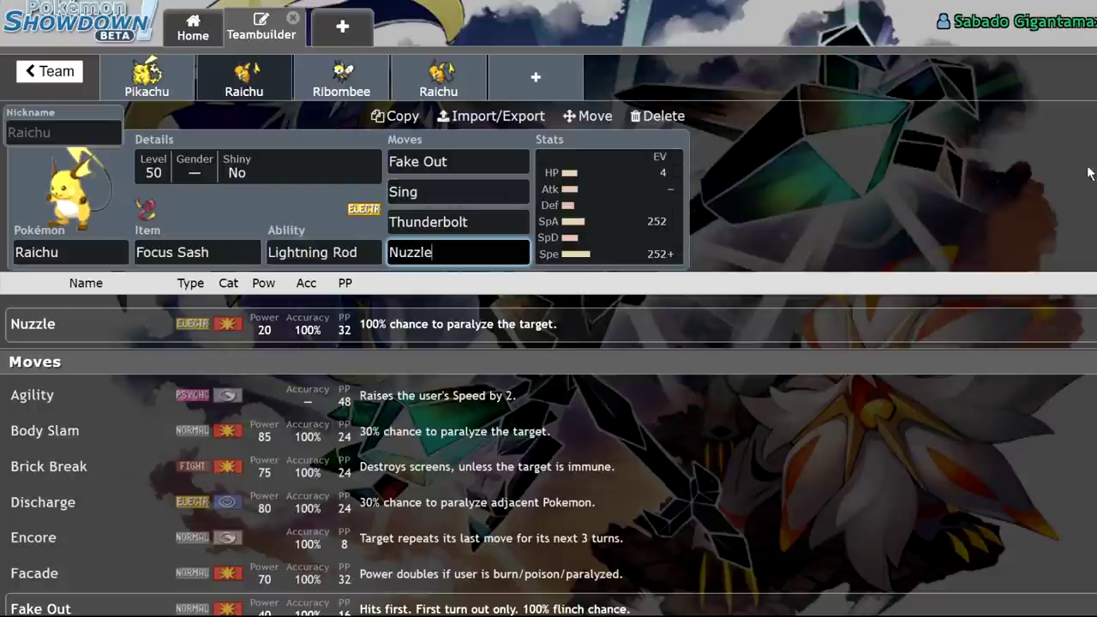
click(424, 193)
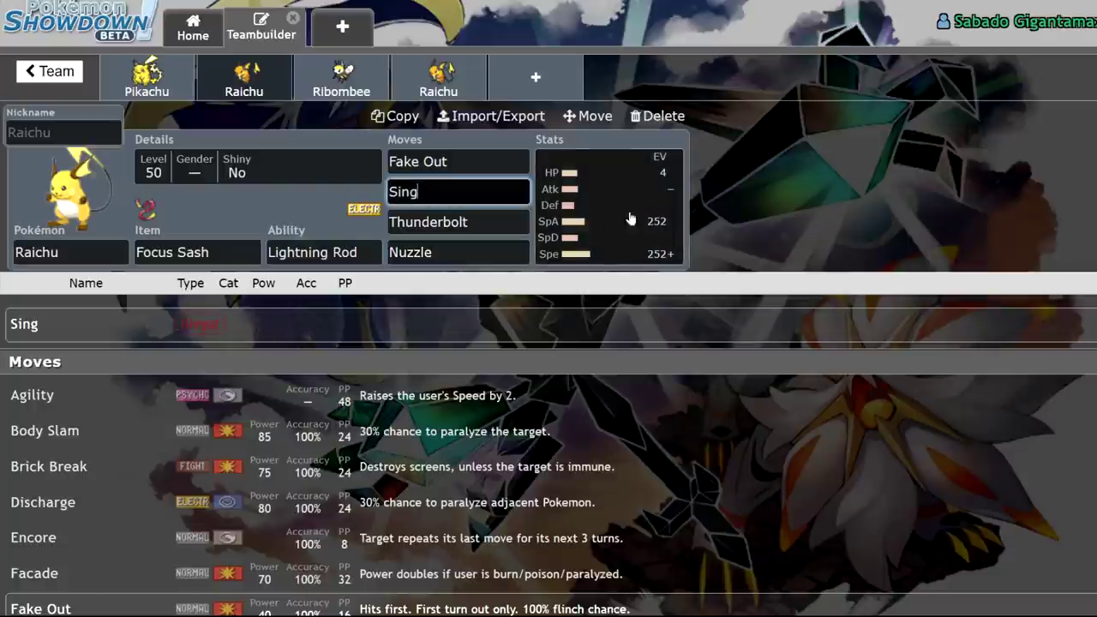
click(478, 252)
click(486, 194)
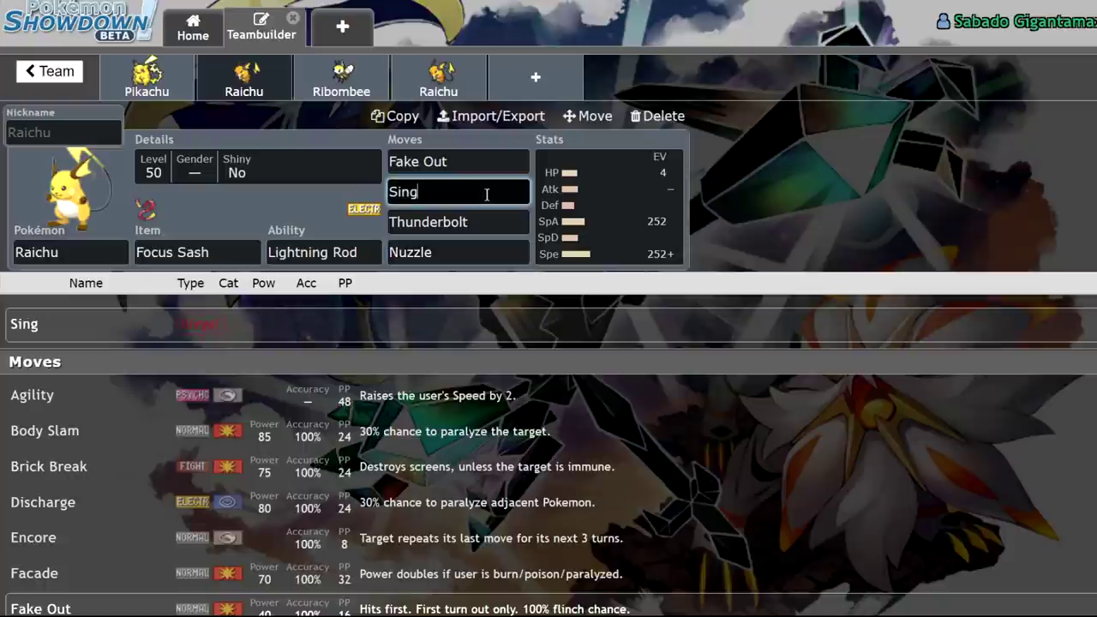
click(488, 247)
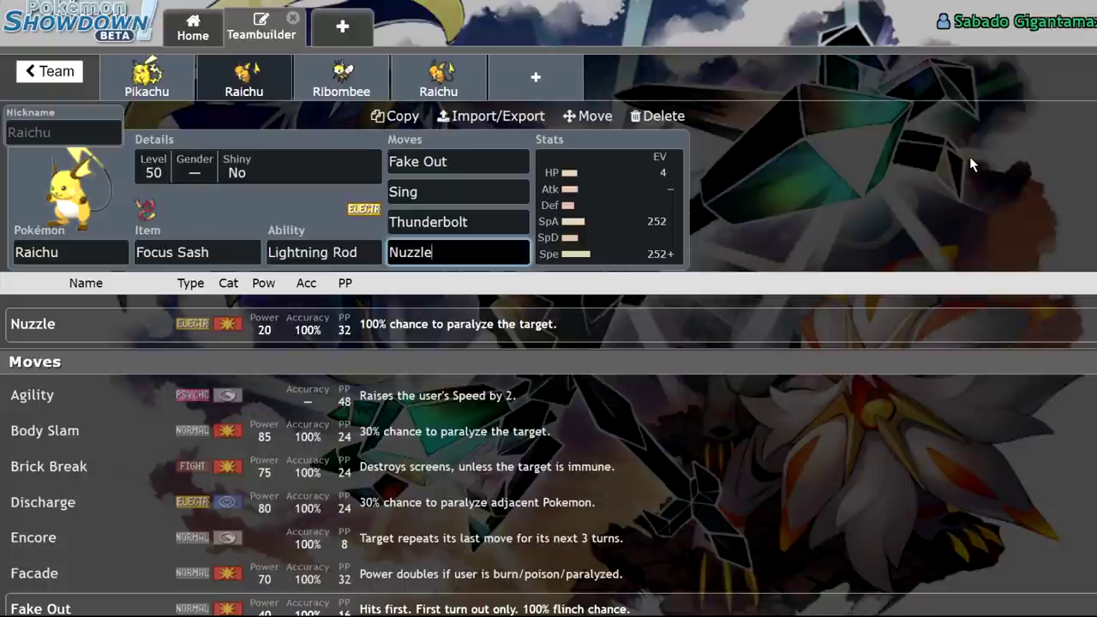
click(445, 192)
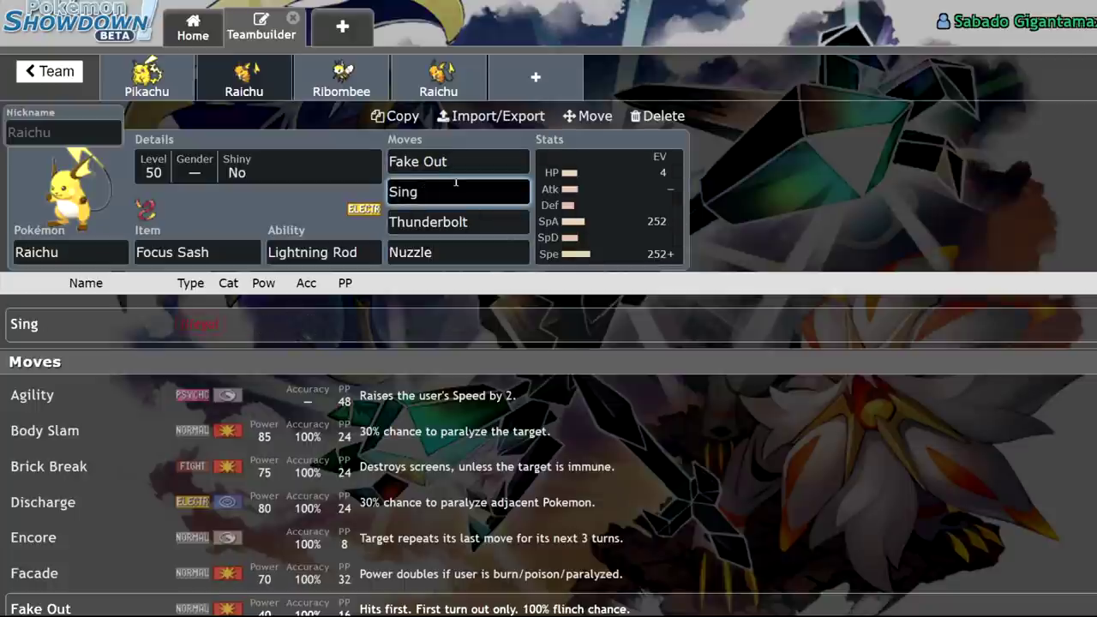
click(461, 254)
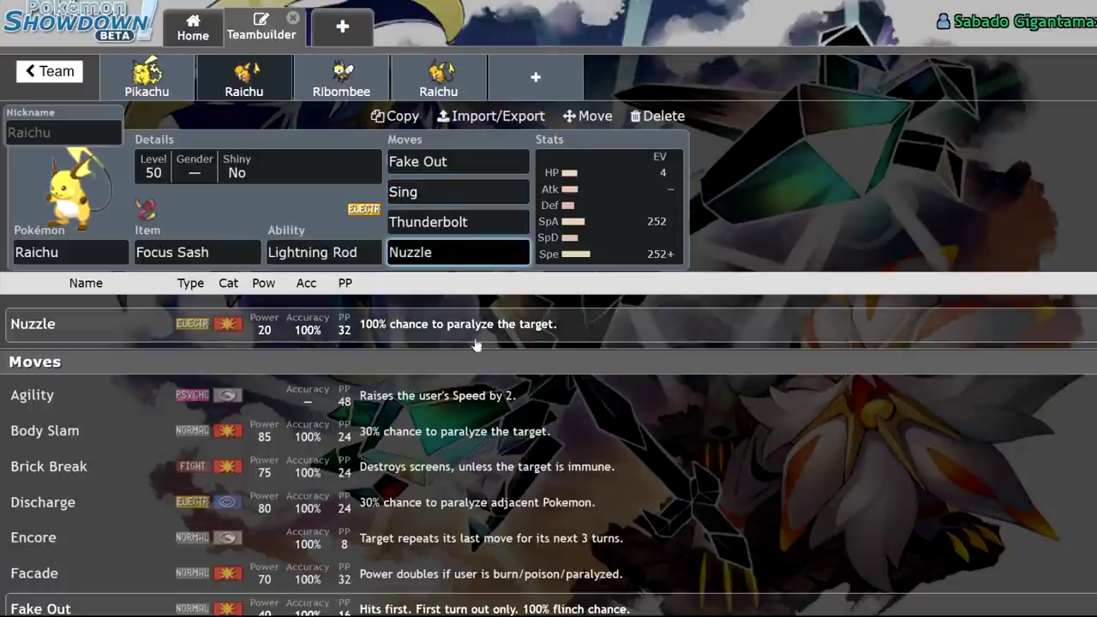
click(400, 186)
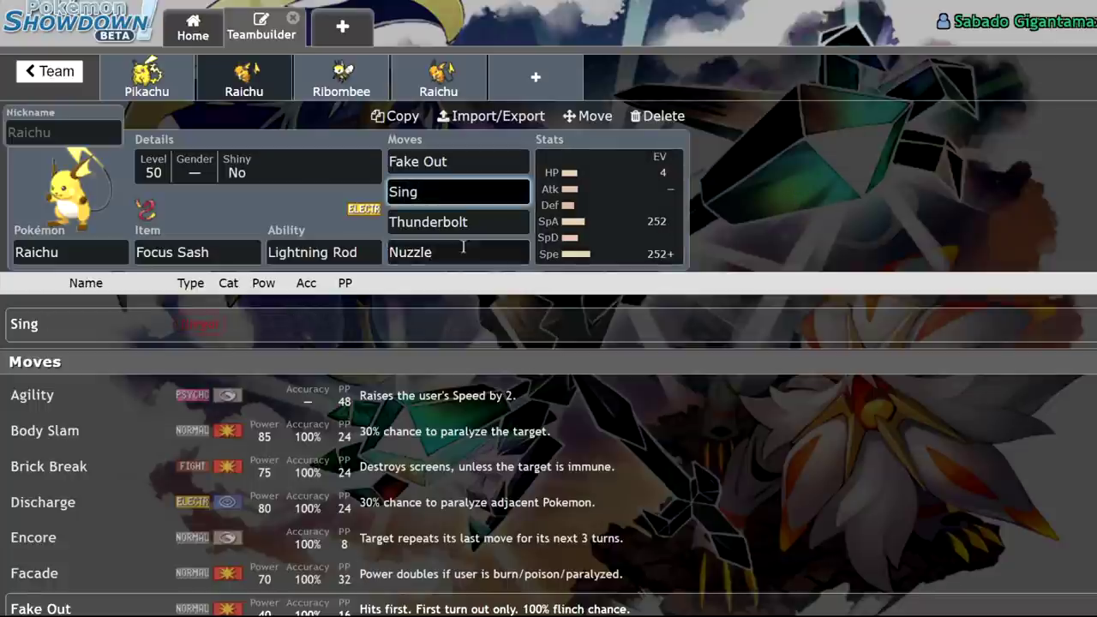
scroll(381, 278, down, 4)
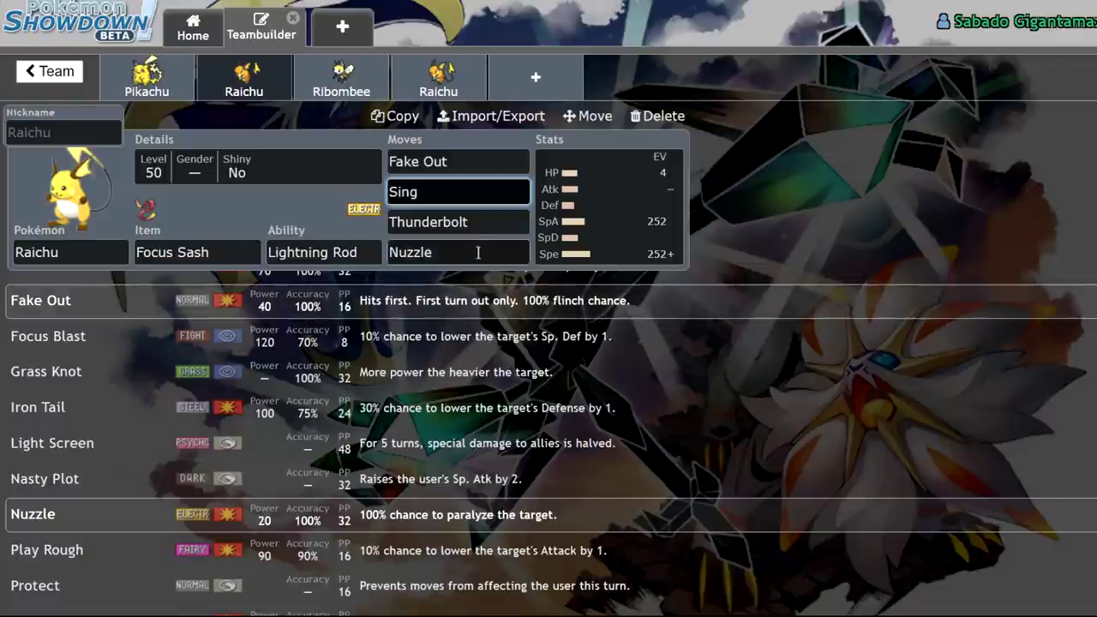
Step: Replace the first Raichu's Thunderbolt move with Volt Tackle
click(463, 222)
click(472, 157)
click(491, 212)
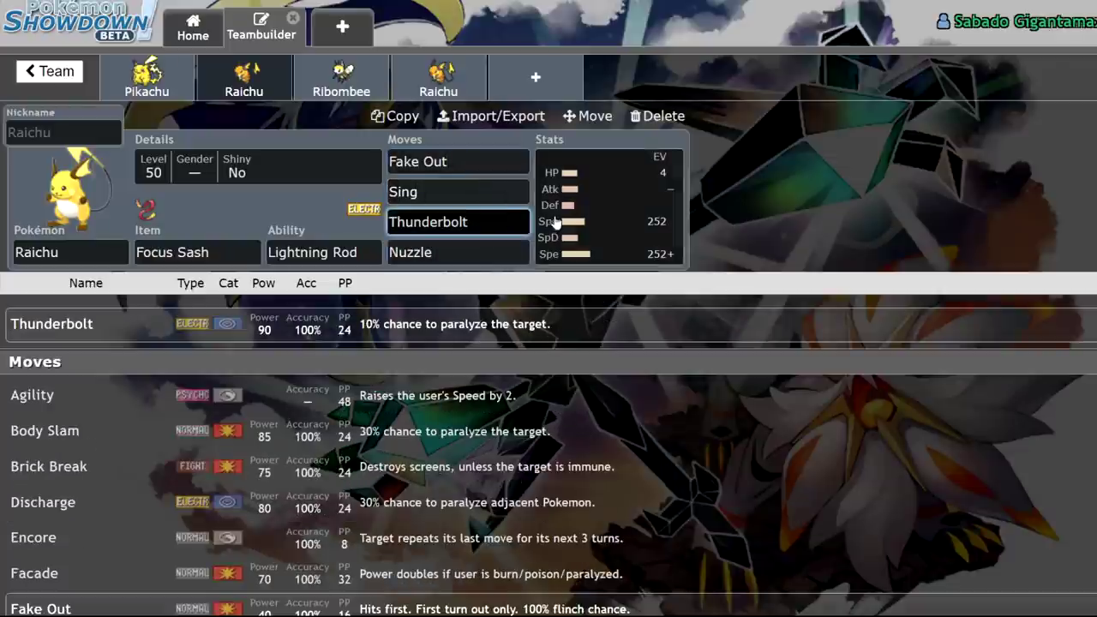
double_click(491, 212)
text(wild)
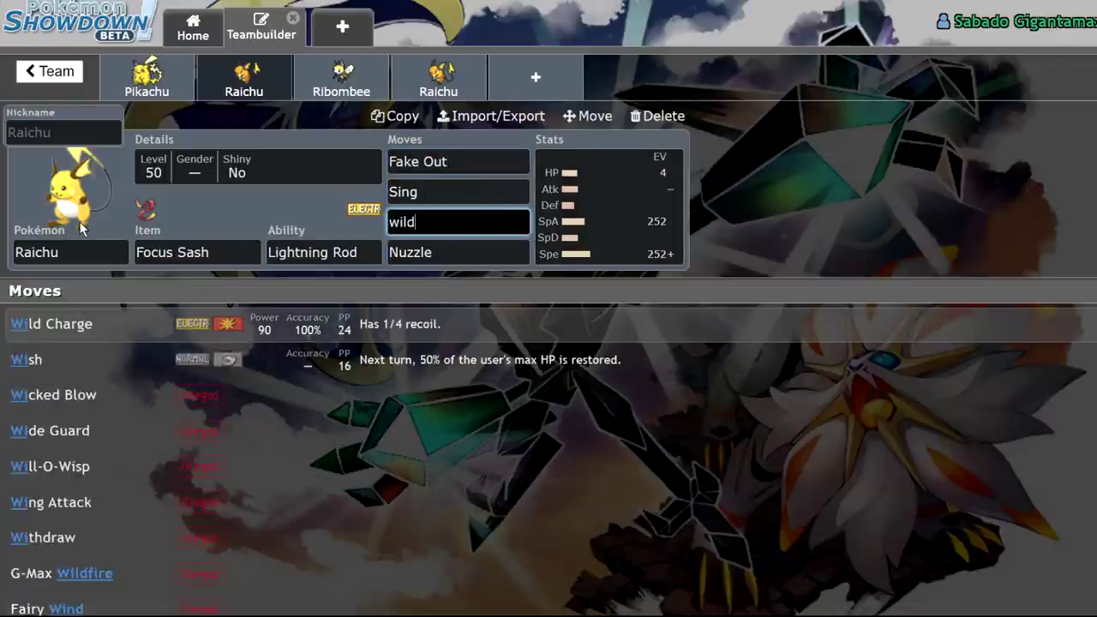
double_click(419, 223)
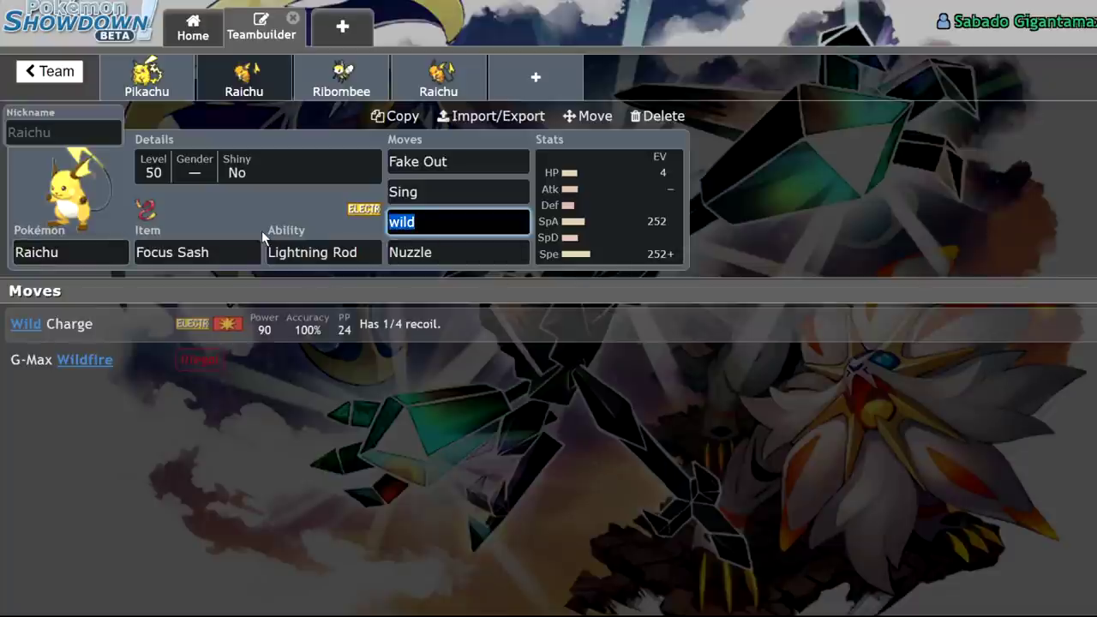
text(vo)
click(174, 358)
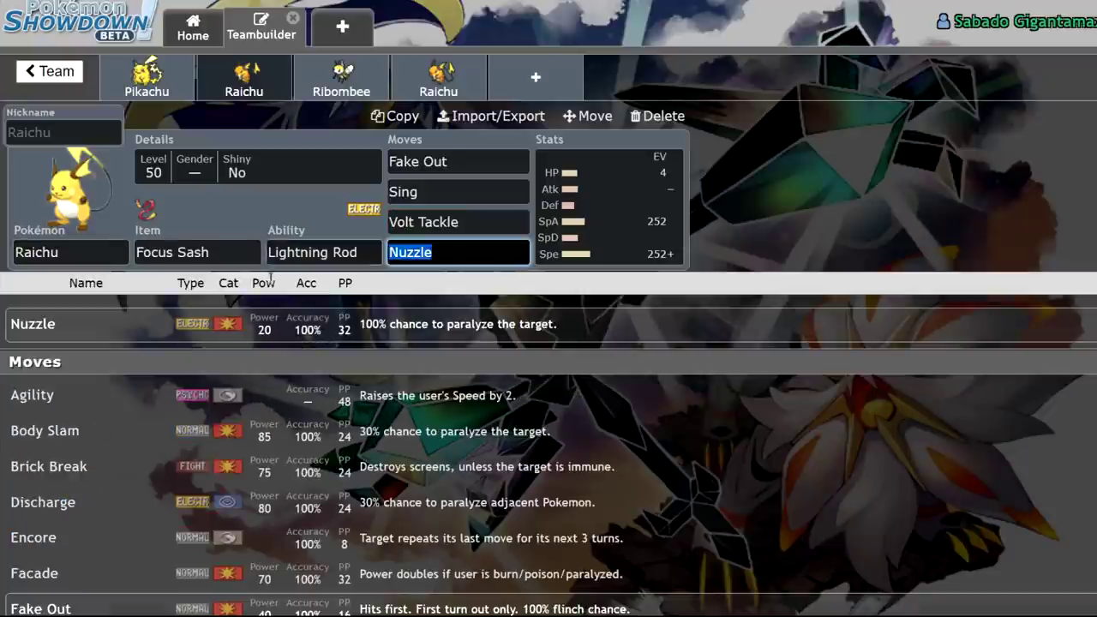
Step: Set the first Raichu's nature to Jolly (+Spe, -SpA)
key(Tab)
click(157, 604)
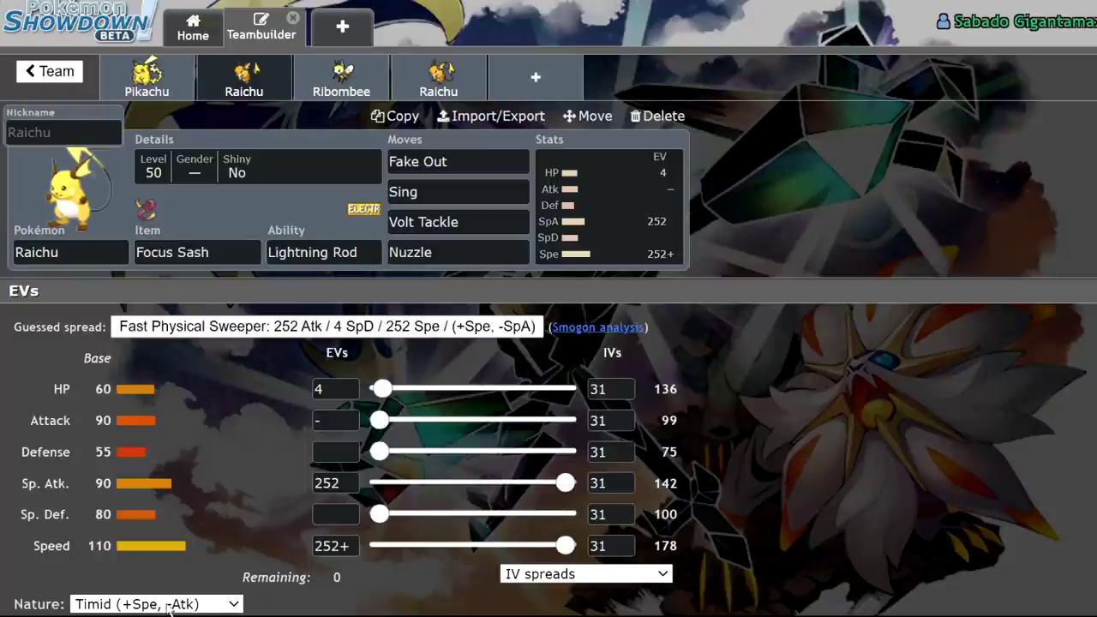
click(137, 424)
click(450, 193)
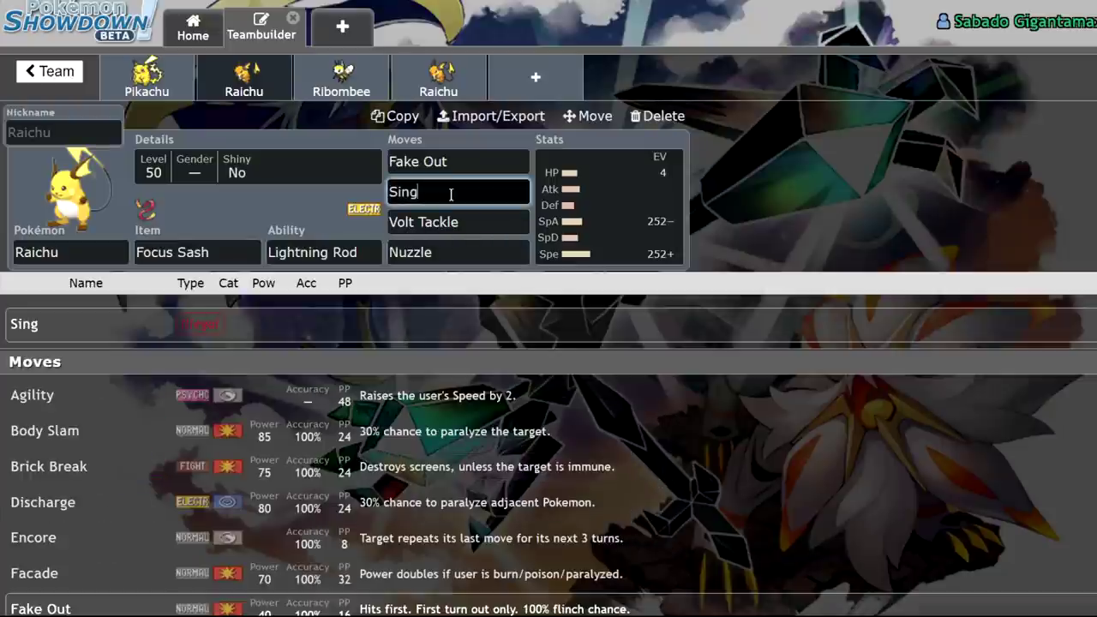
key(ctrl+a)
text(ee)
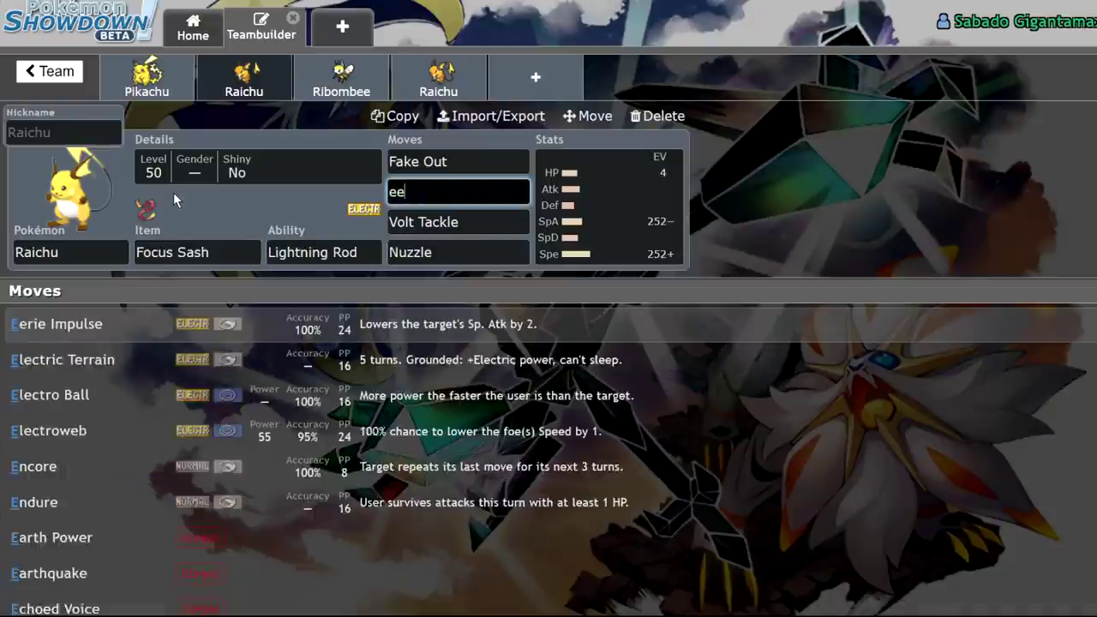
key(ctrl+a)
text(sin)
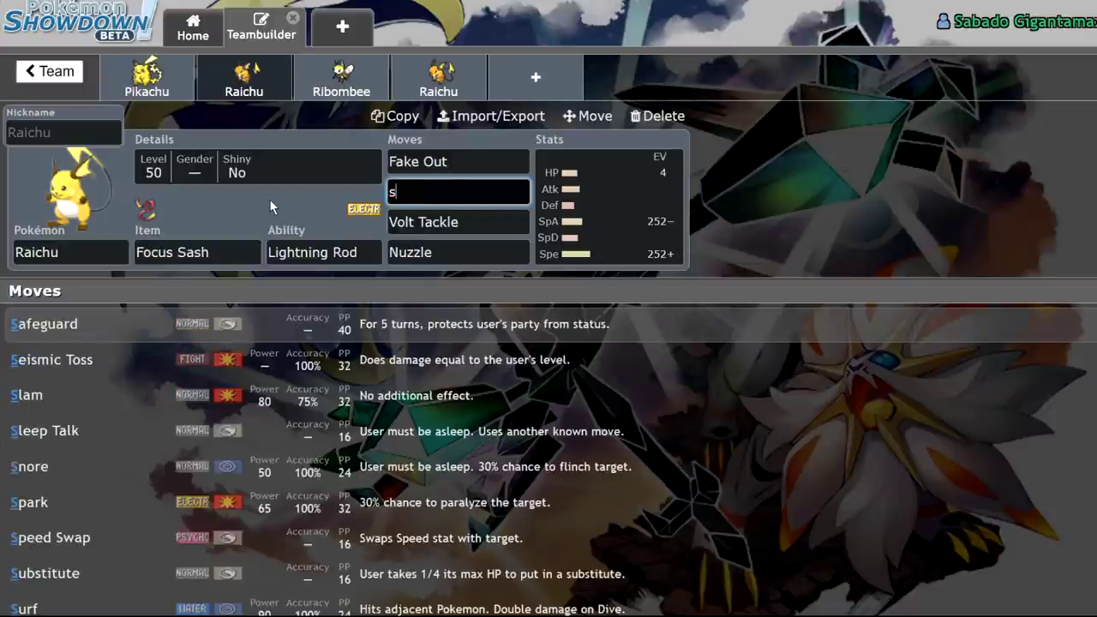
Step: Replace the first Raichu's Nuzzle with Eerie Impulse and restore Sing as its second move
click(453, 248)
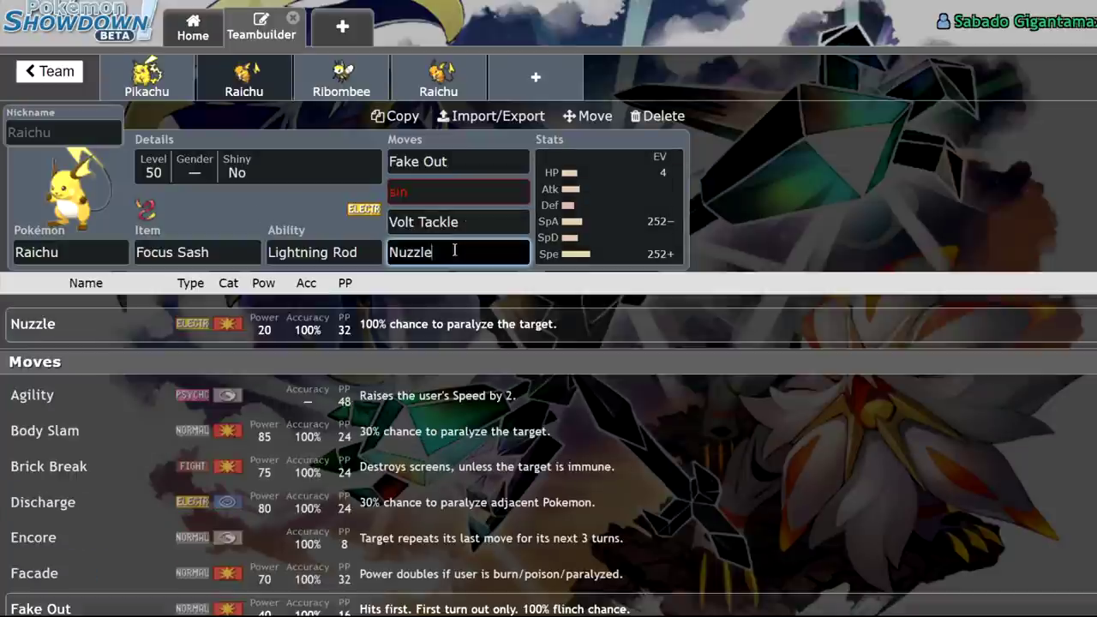
double_click(473, 254)
key(BackSpace)
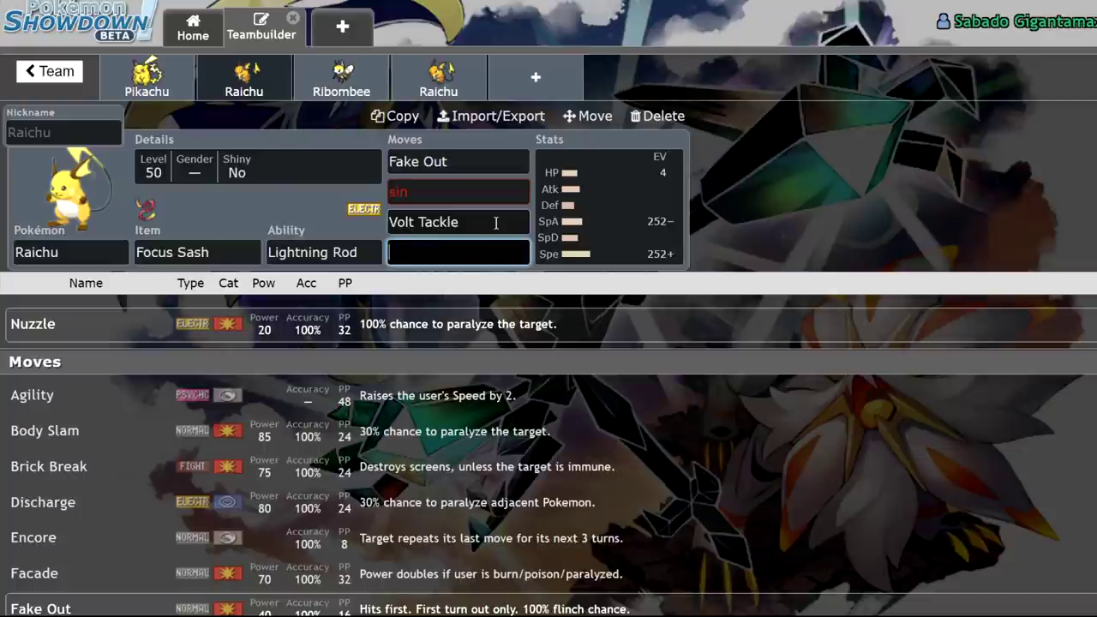
text(ee)
key(Return)
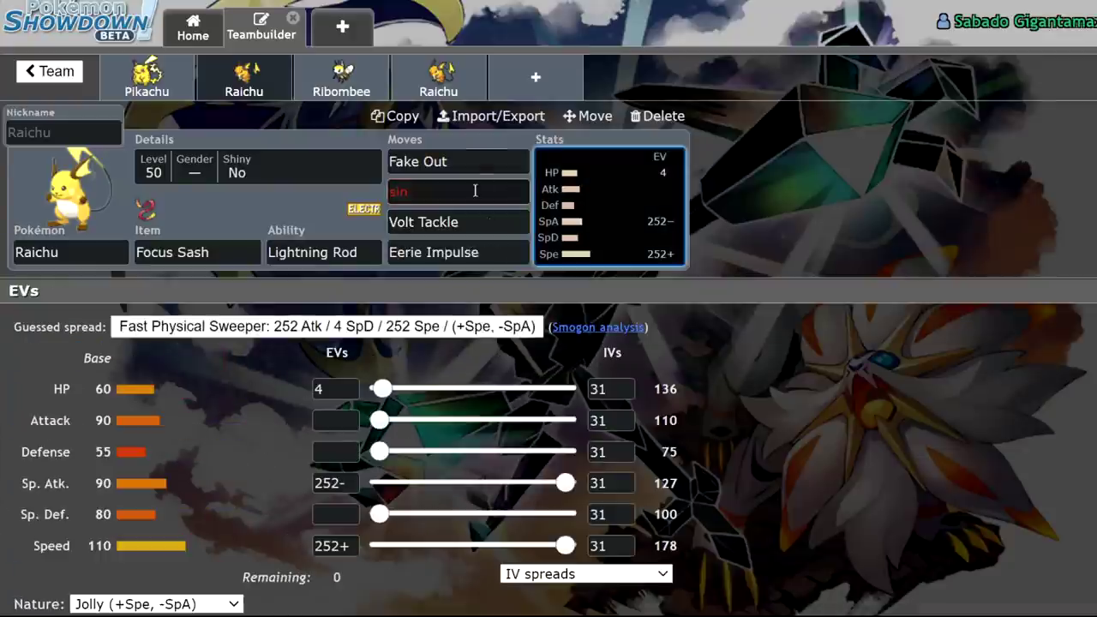
click(475, 190)
click(138, 327)
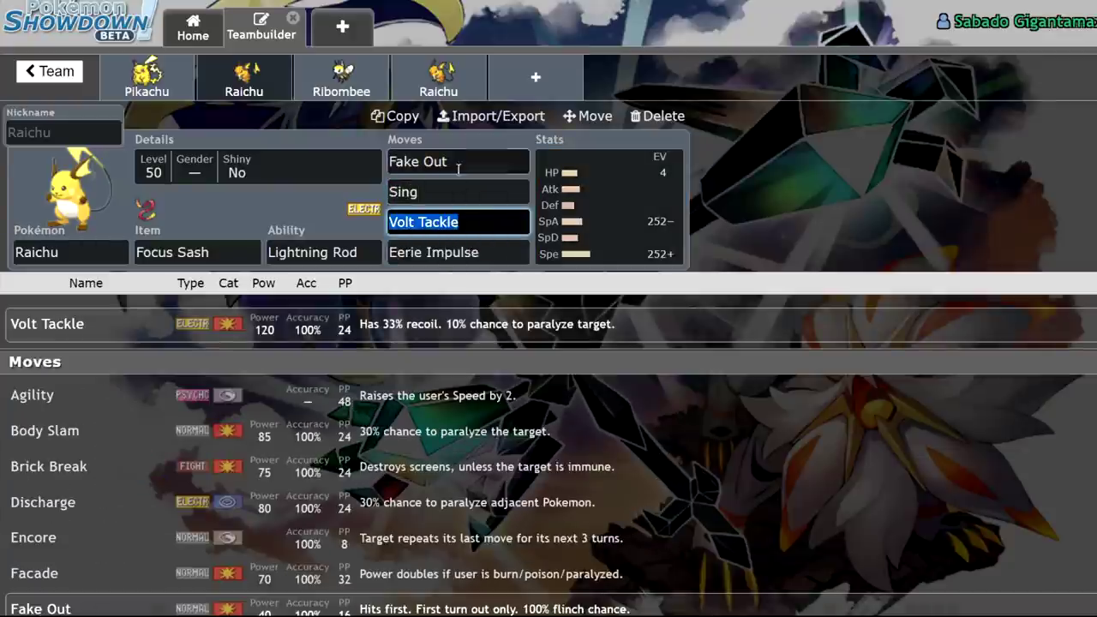
key(Tab)
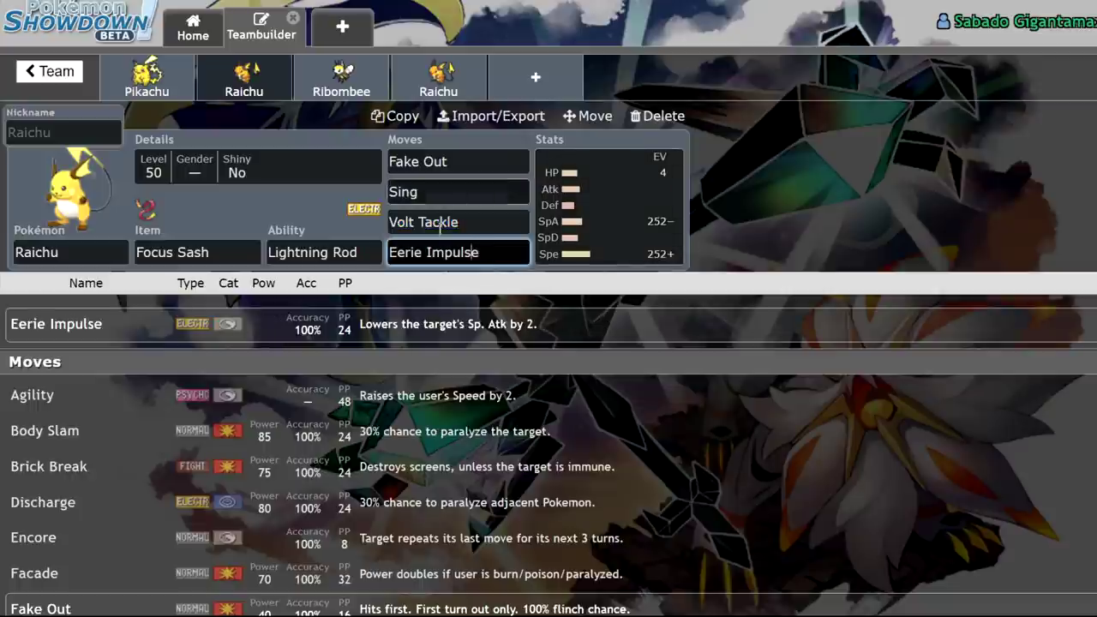
click(436, 191)
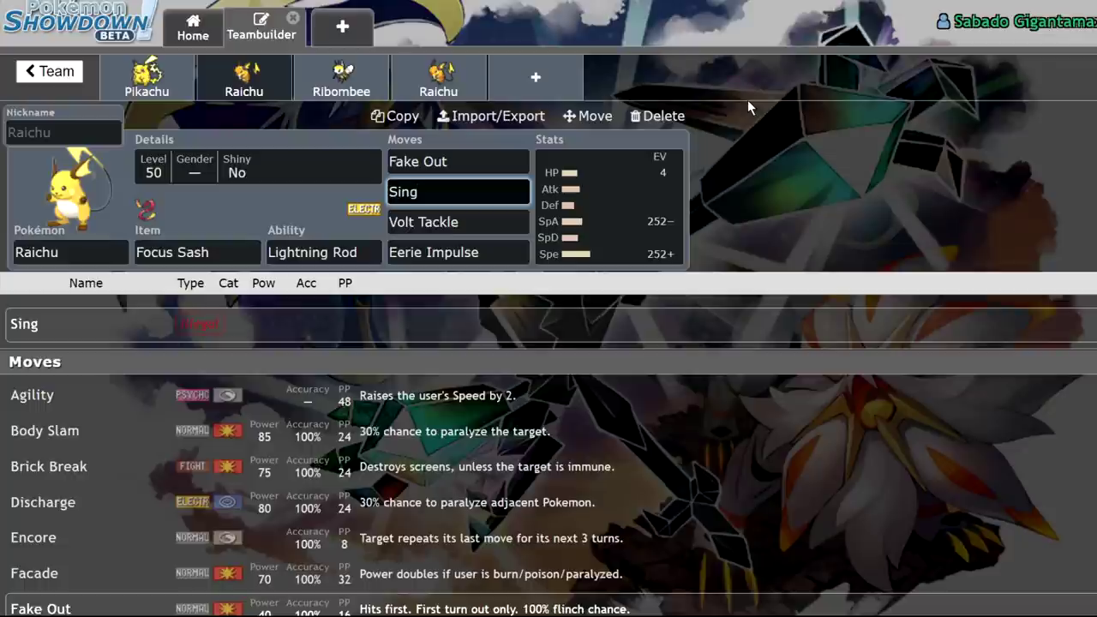
click(520, 86)
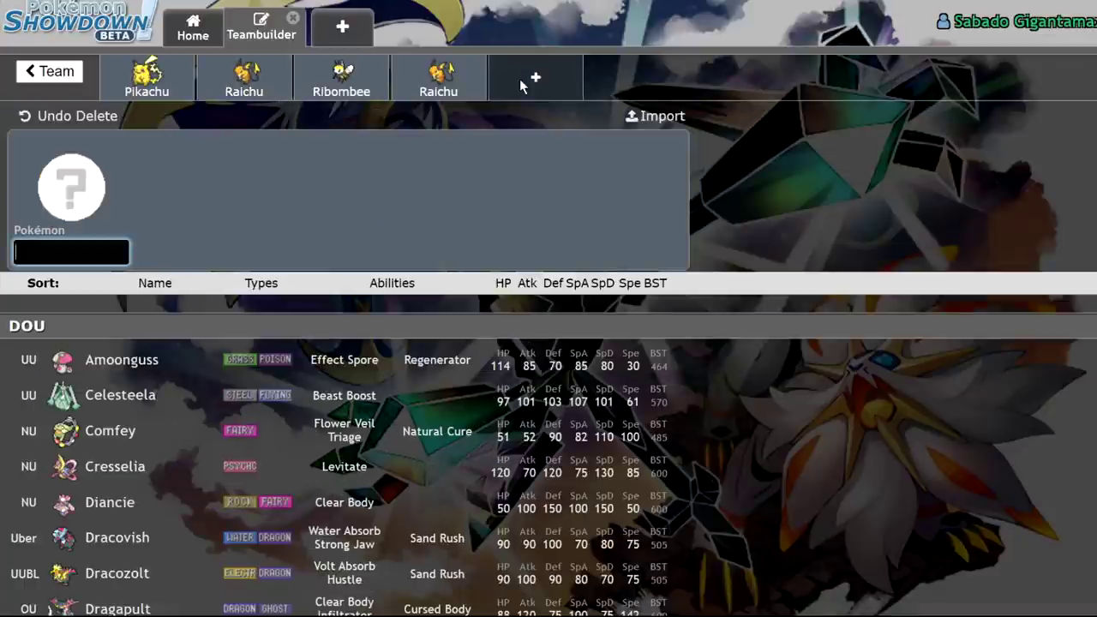
text(calf)
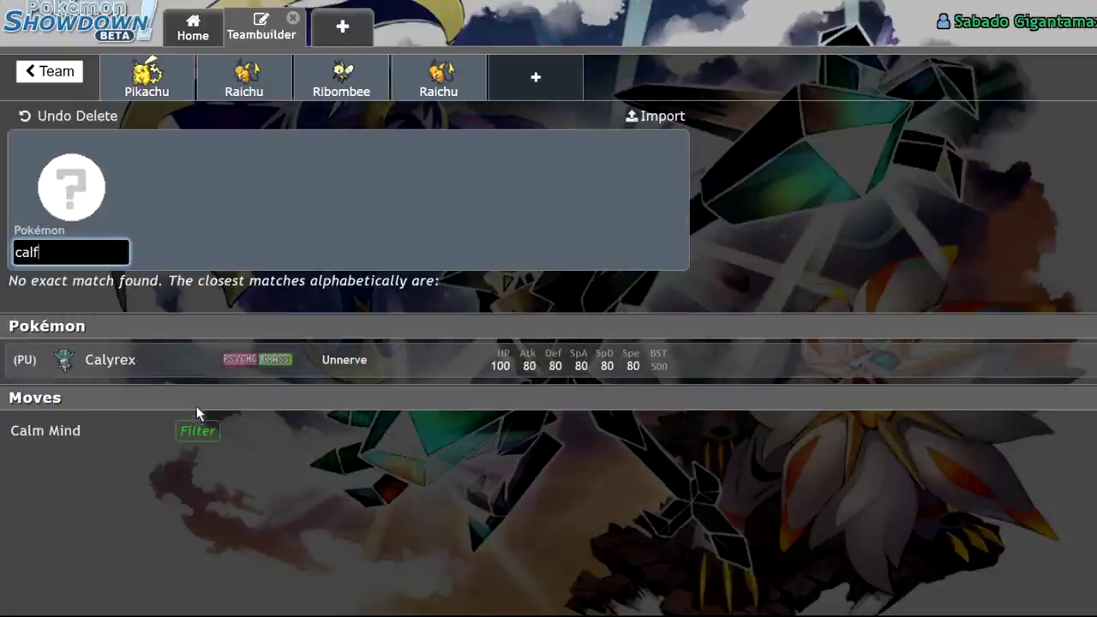
key(BackSpace)
click(244, 77)
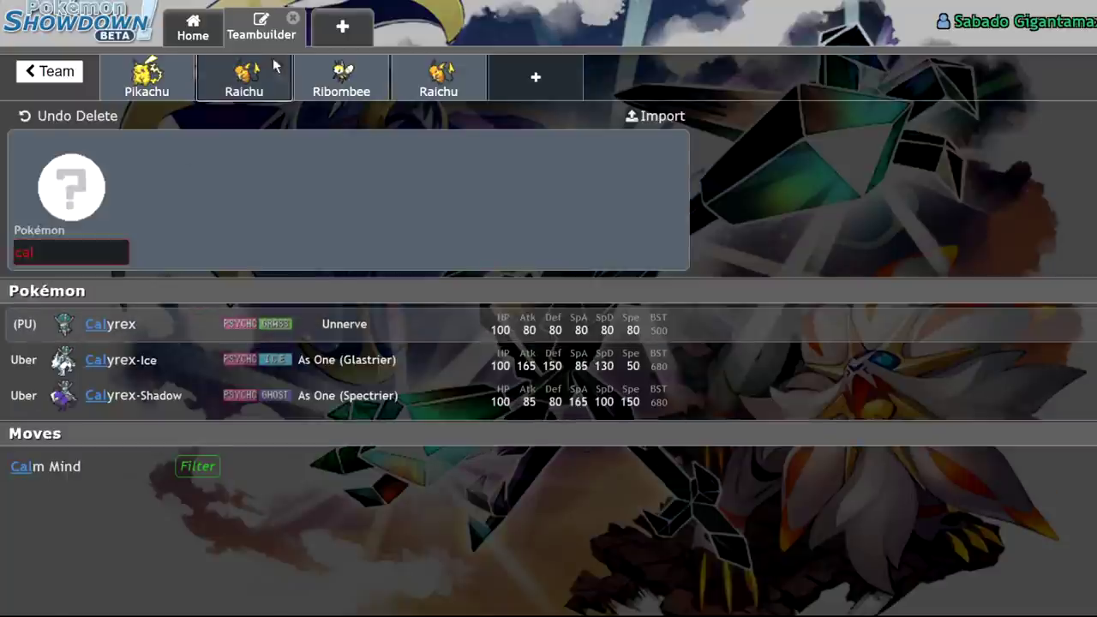
click(341, 77)
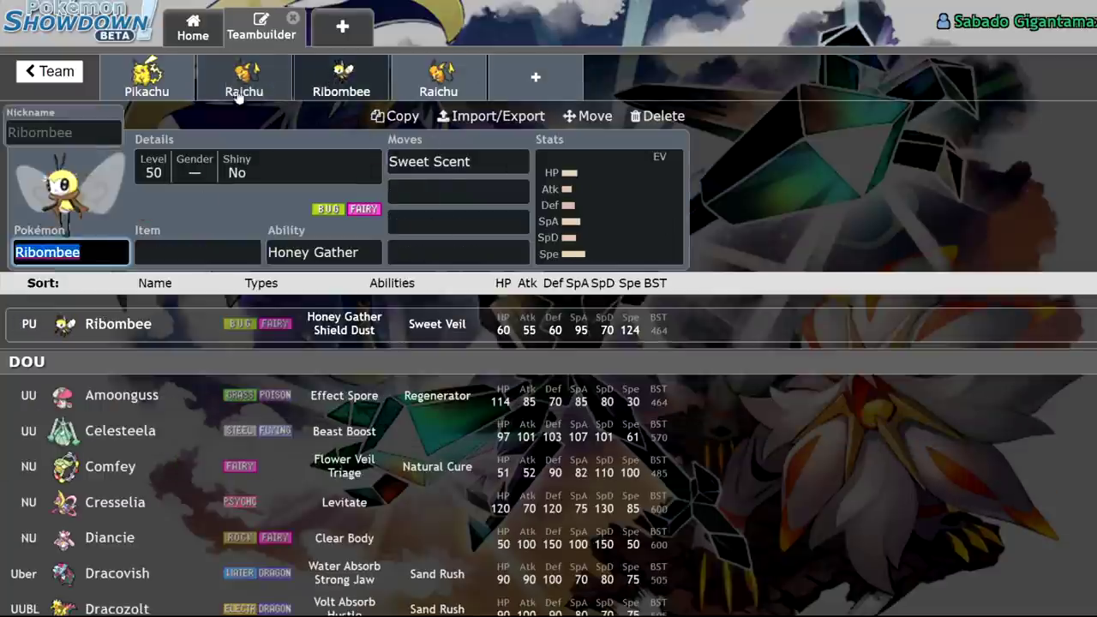
click(244, 77)
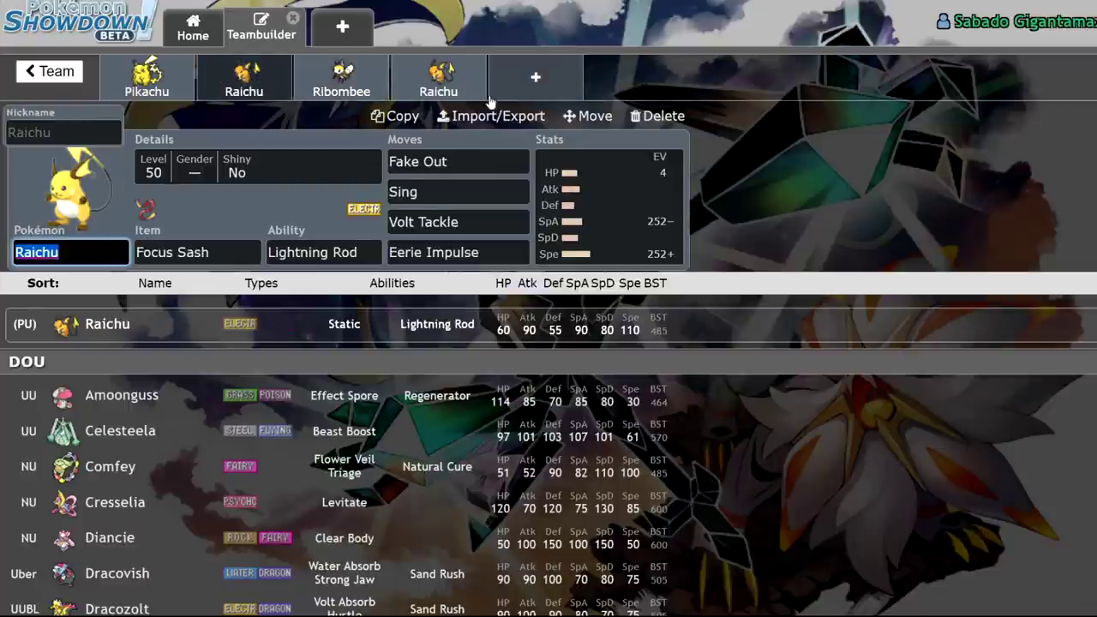
Step: Add Flapple-Gmax to the team as the fifth Pokémon
click(567, 53)
click(565, 65)
text(fla)
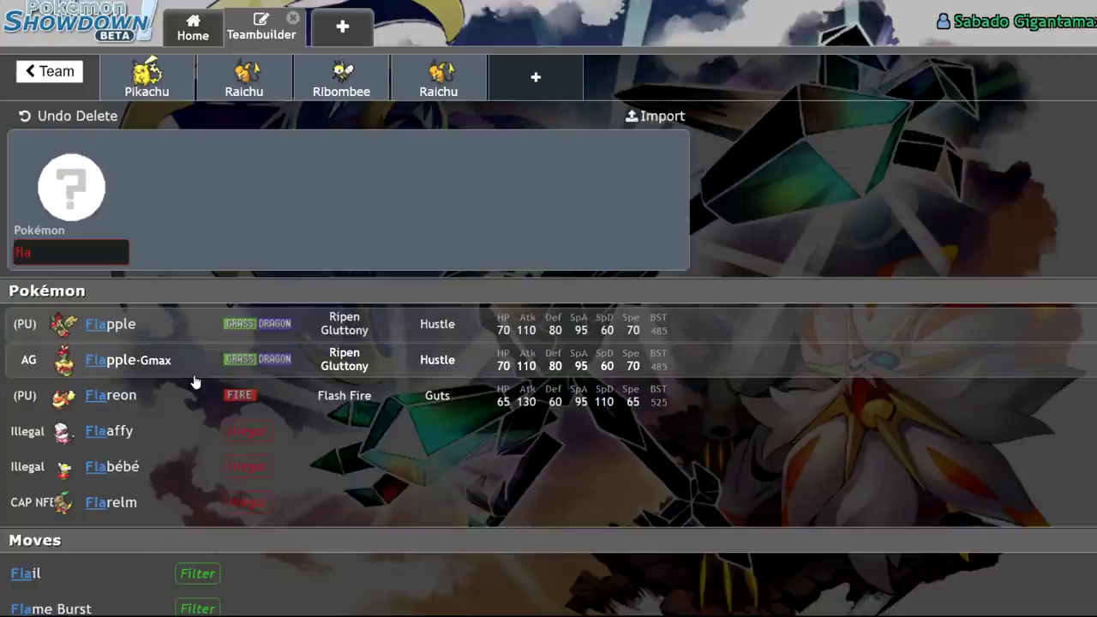
click(193, 380)
Step: Look up the move Gravity as a Pokémon filter in the empty sixth slot, and return to Ribombee's set
click(646, 88)
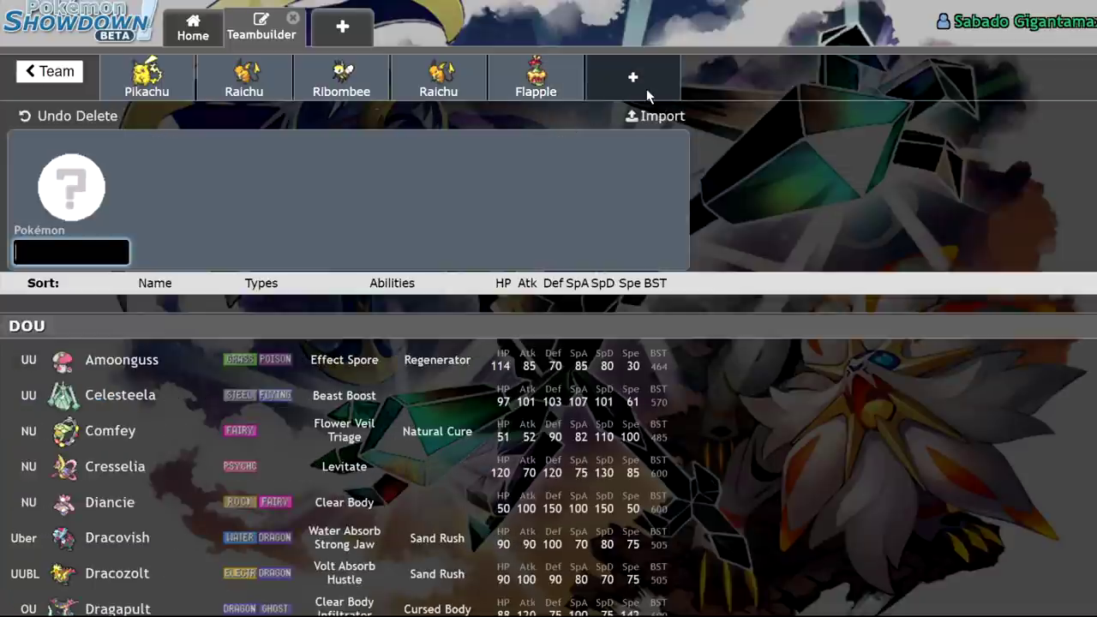
text(gra)
scroll(172, 497, down, 2)
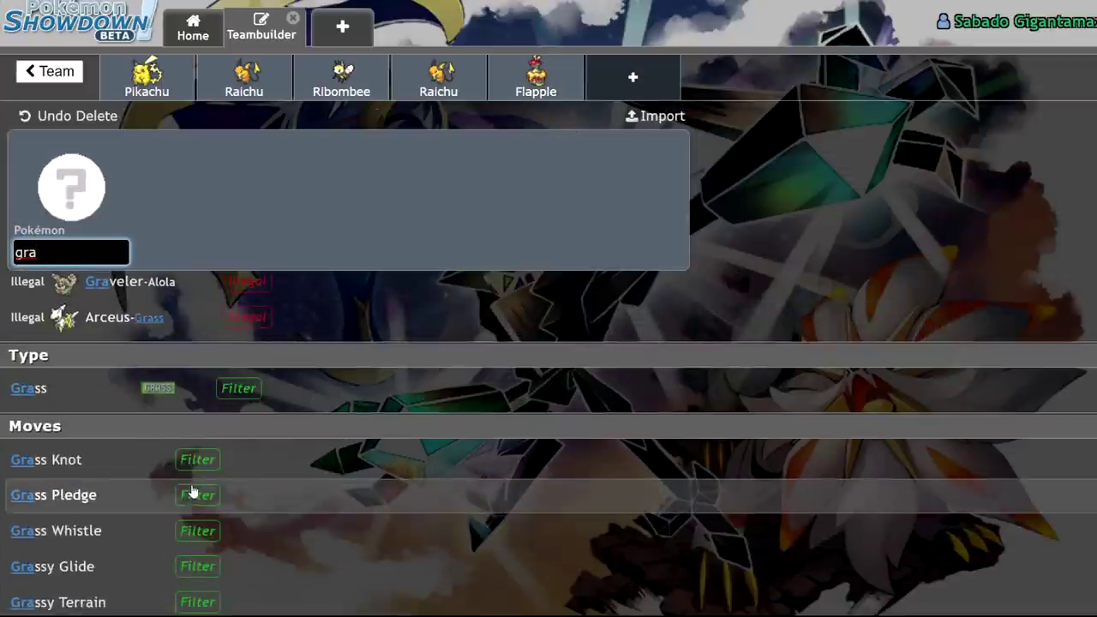
text(v)
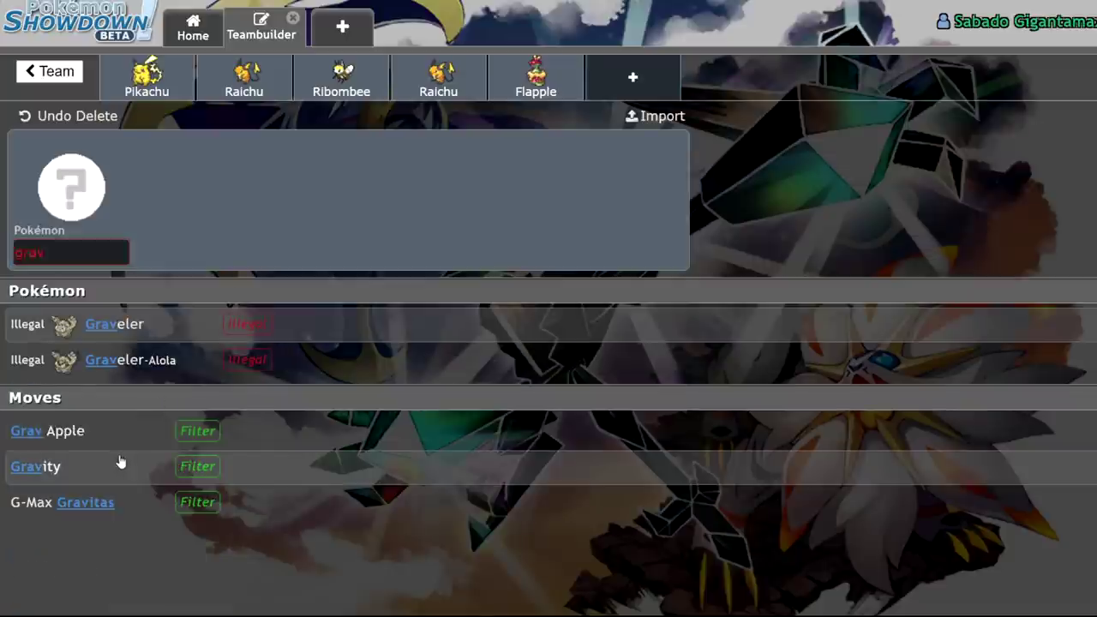
click(120, 462)
click(344, 84)
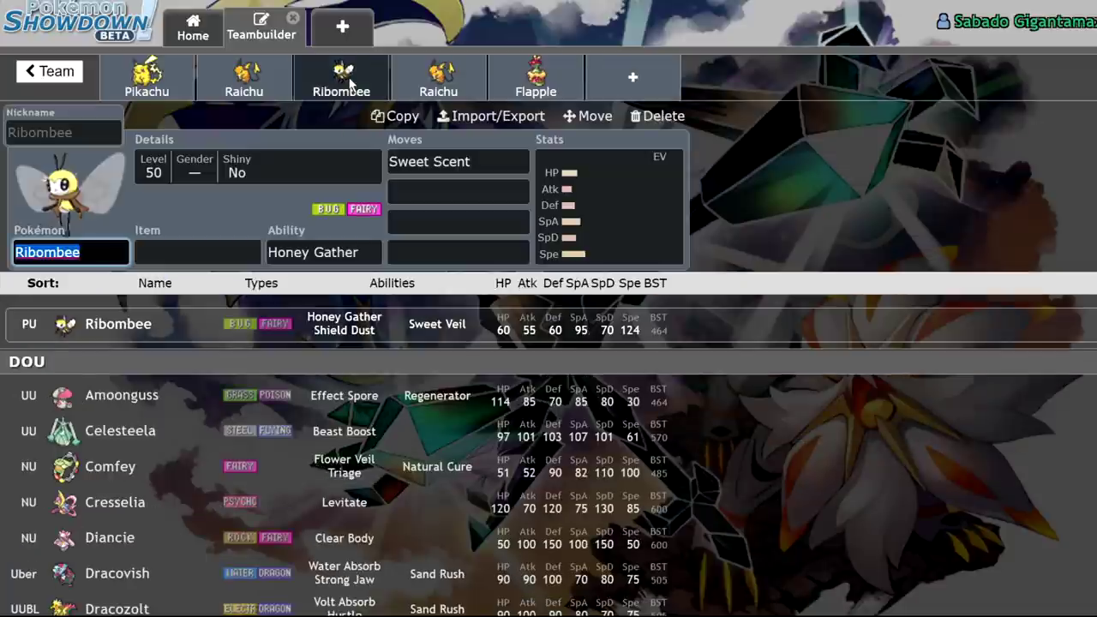
click(473, 161)
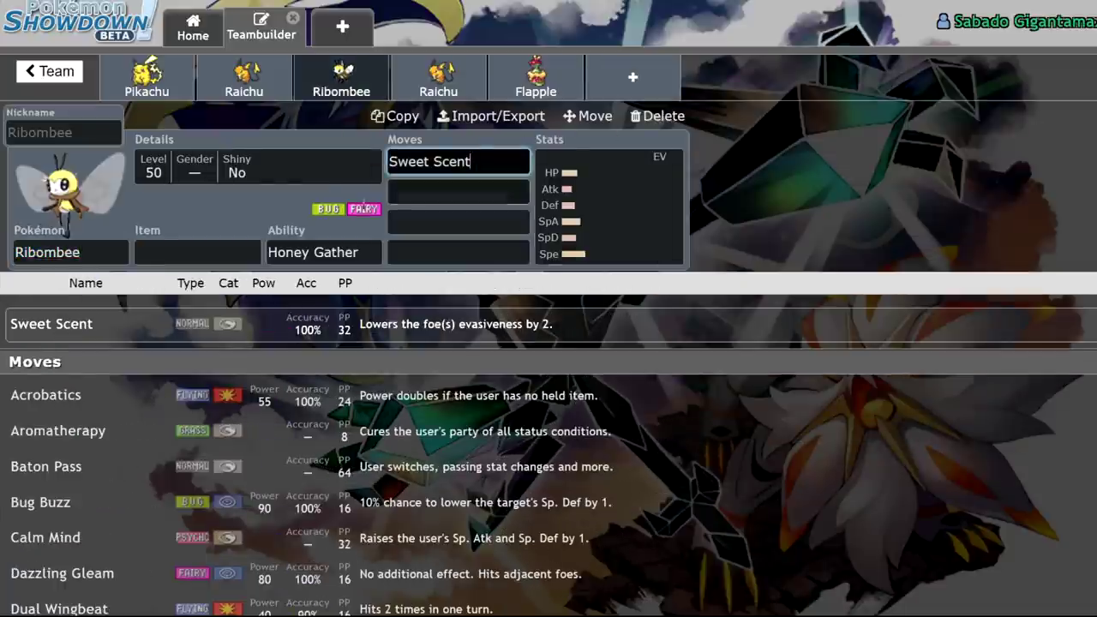
click(267, 93)
click(336, 86)
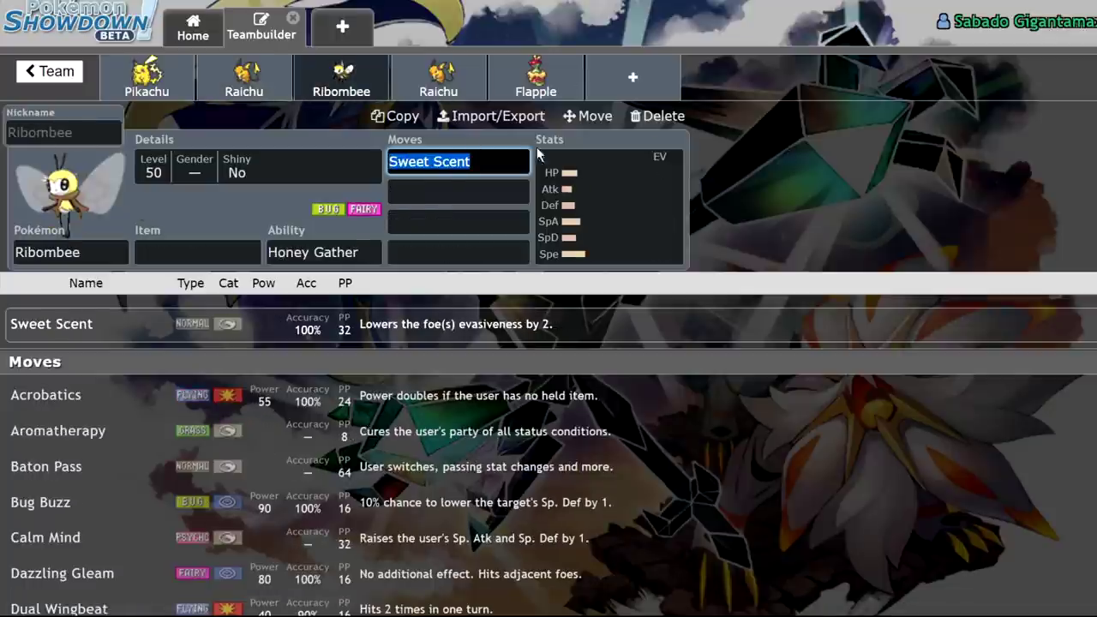
click(244, 81)
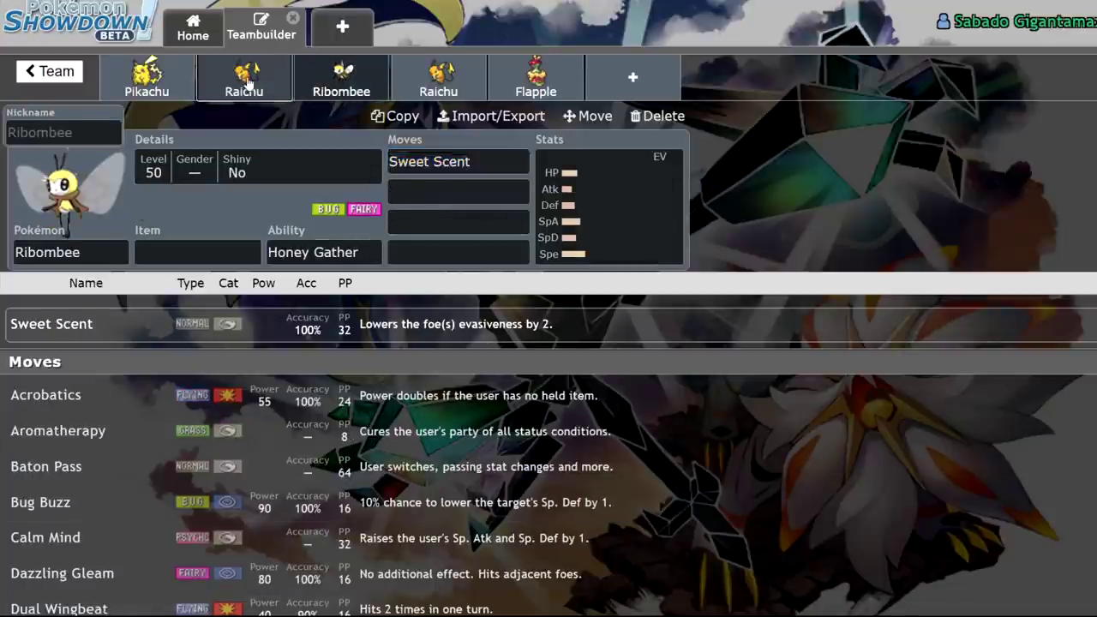
click(341, 81)
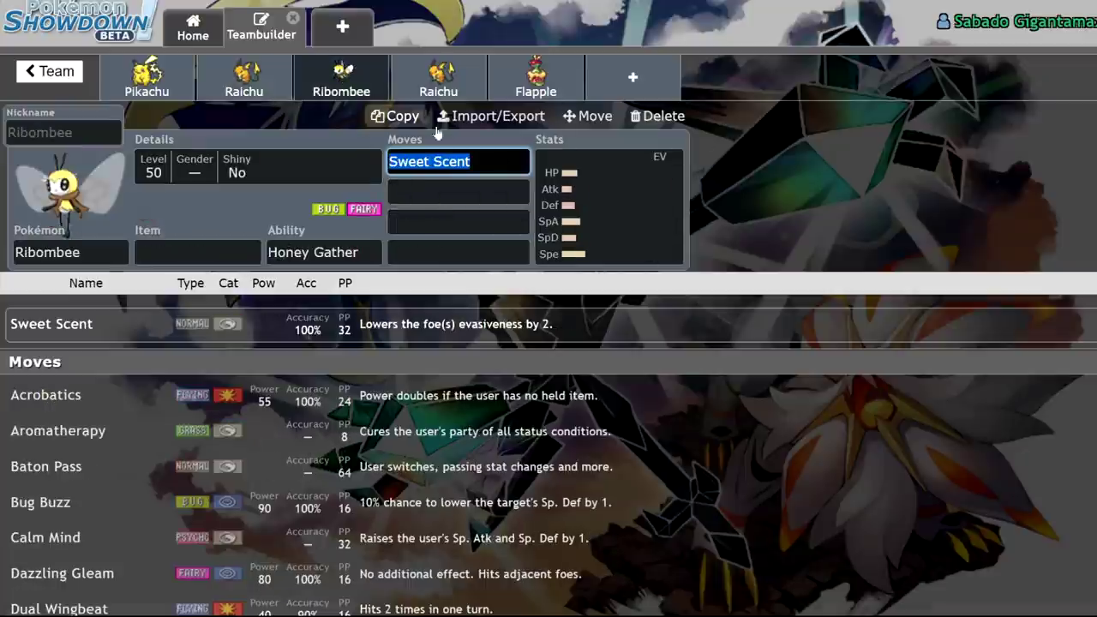
Step: Filter the Pokémon choices for Ribombee's slot by the move Sweet Scent and sort them by Speed
click(52, 252)
text(swee)
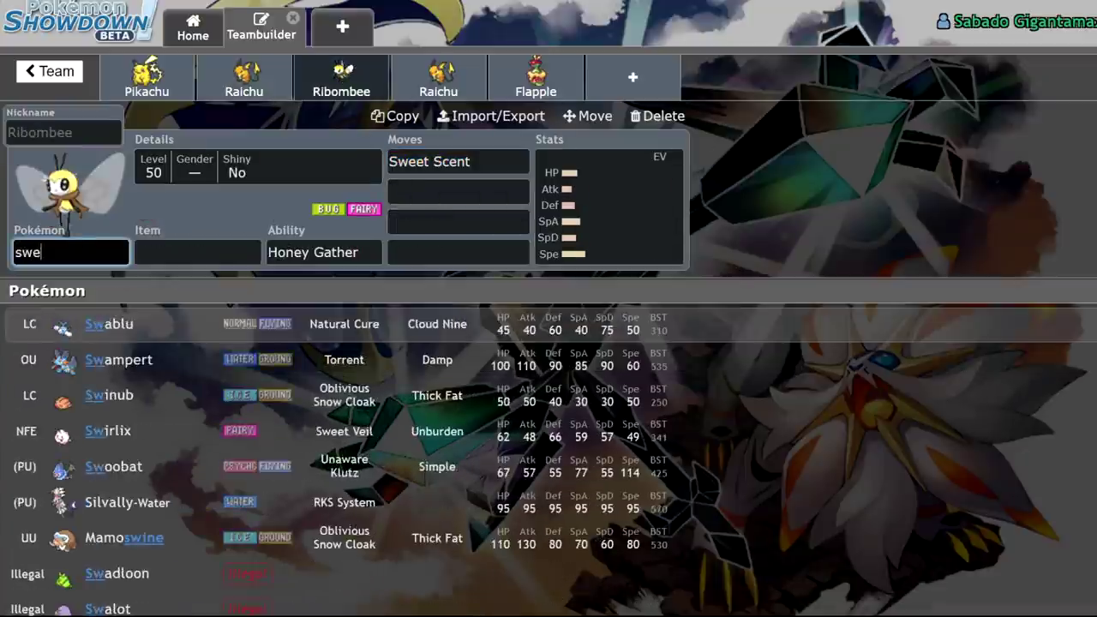
click(147, 374)
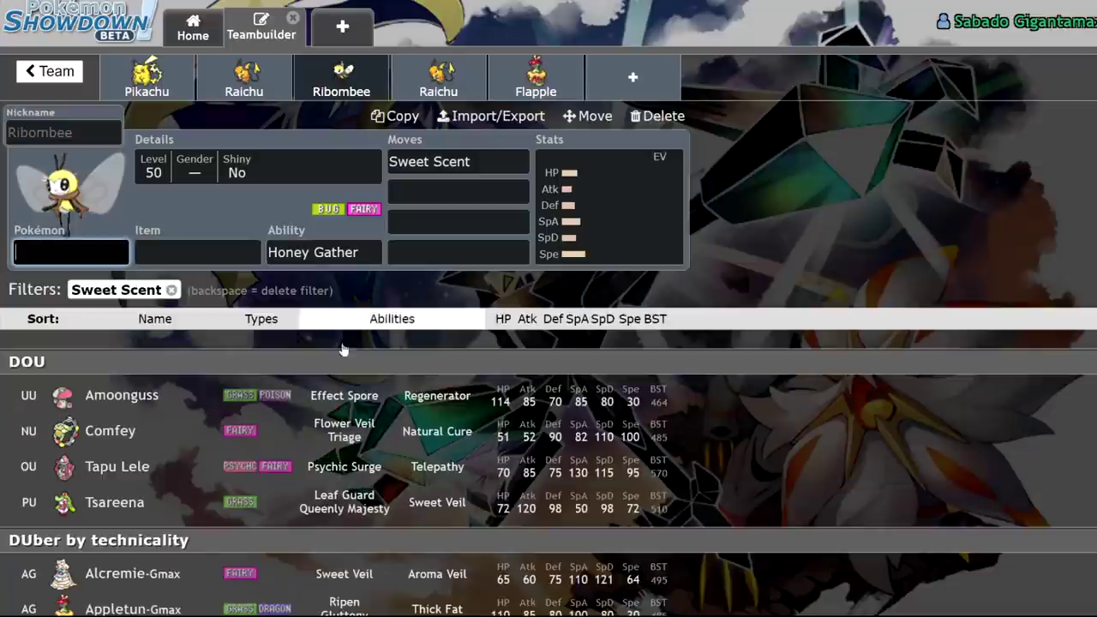
click(627, 319)
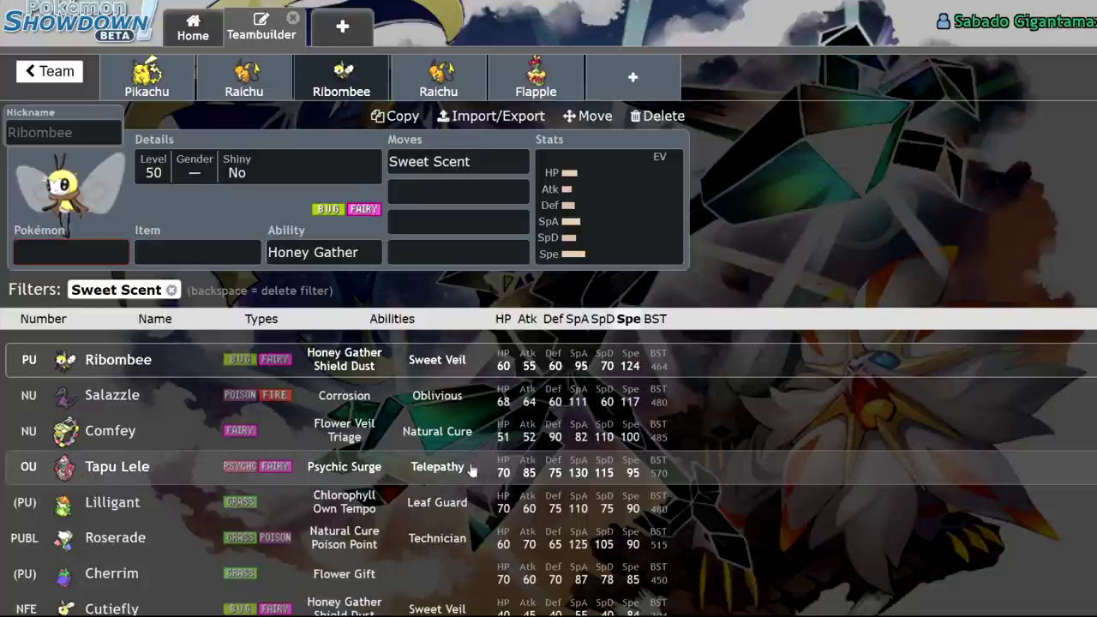
Step: Replace Ribombee with Slurpuff from the Sweet Scent learners
scroll(470, 470, down, 1)
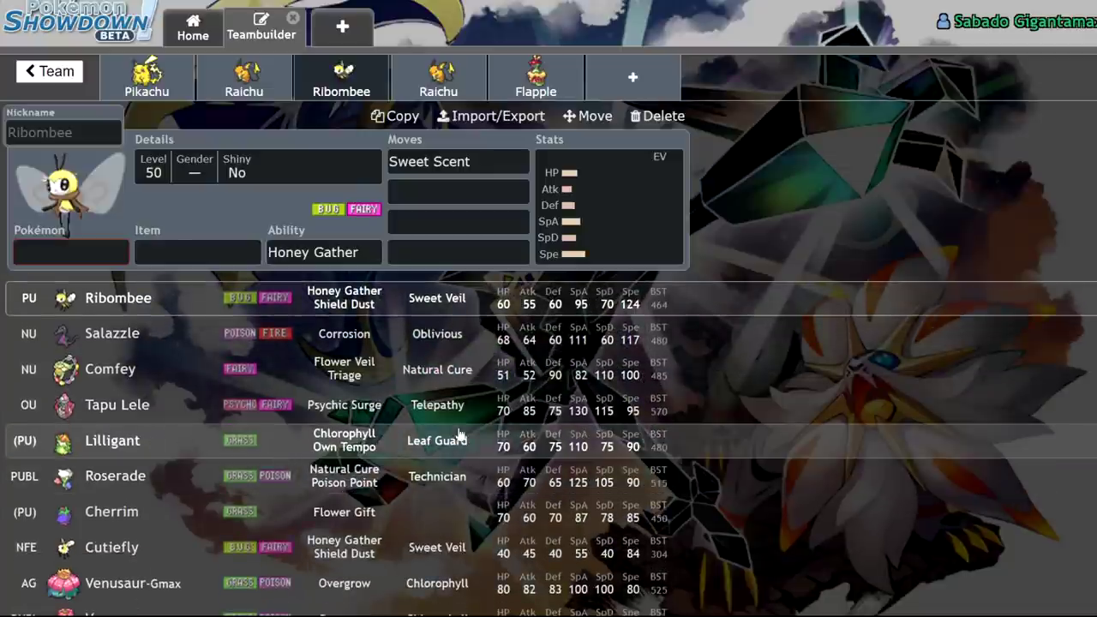
scroll(460, 435, down, 4)
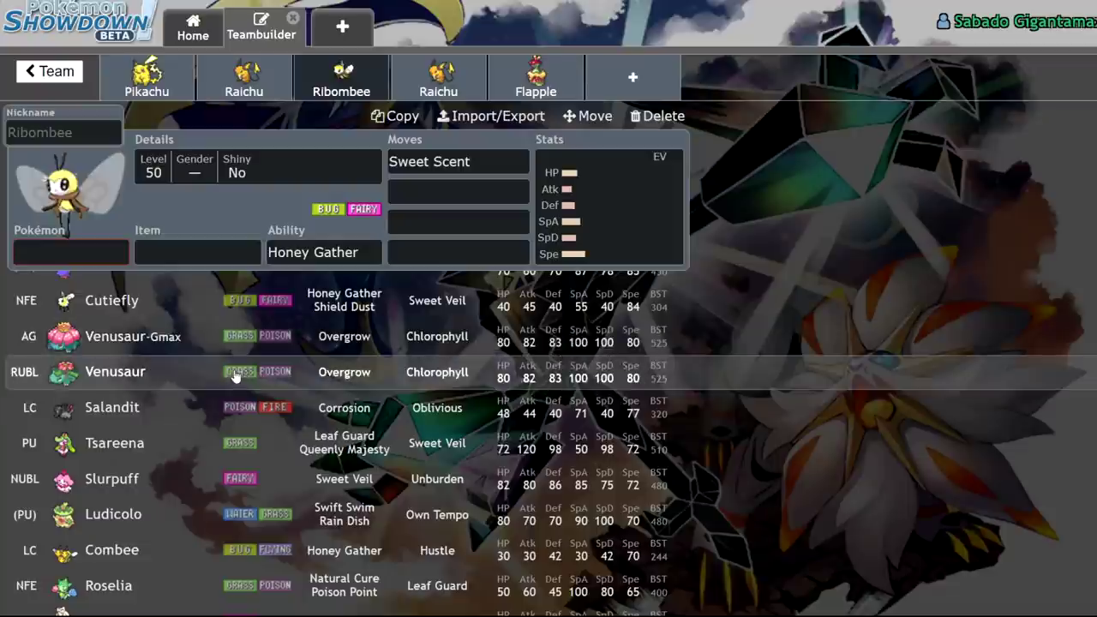
scroll(236, 376, down, 3)
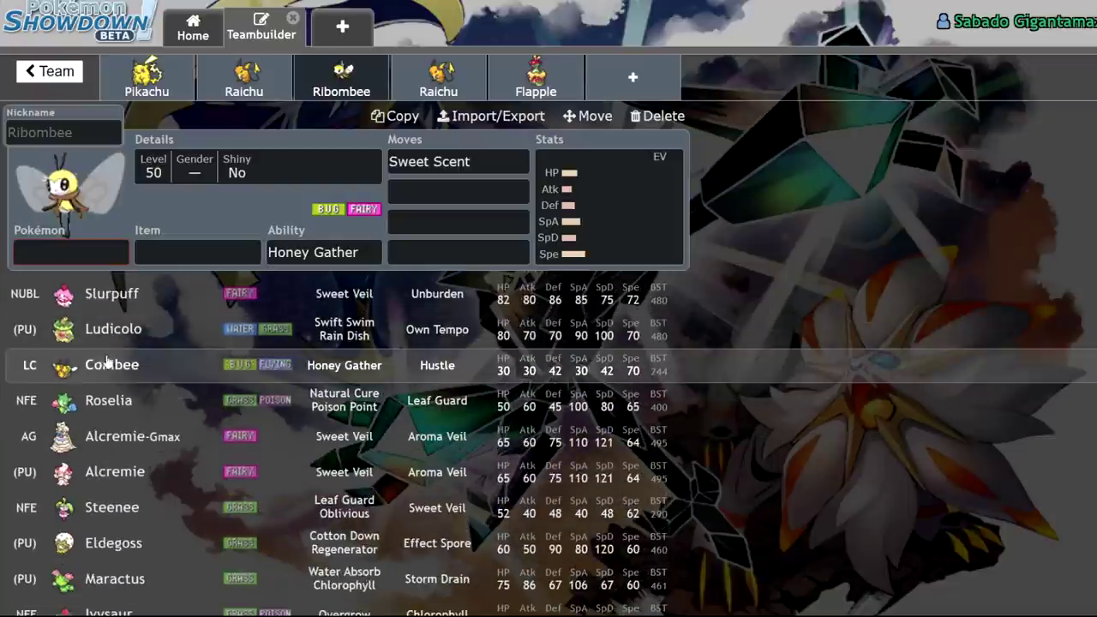
scroll(196, 325, up, 2)
scroll(196, 389, down, 1)
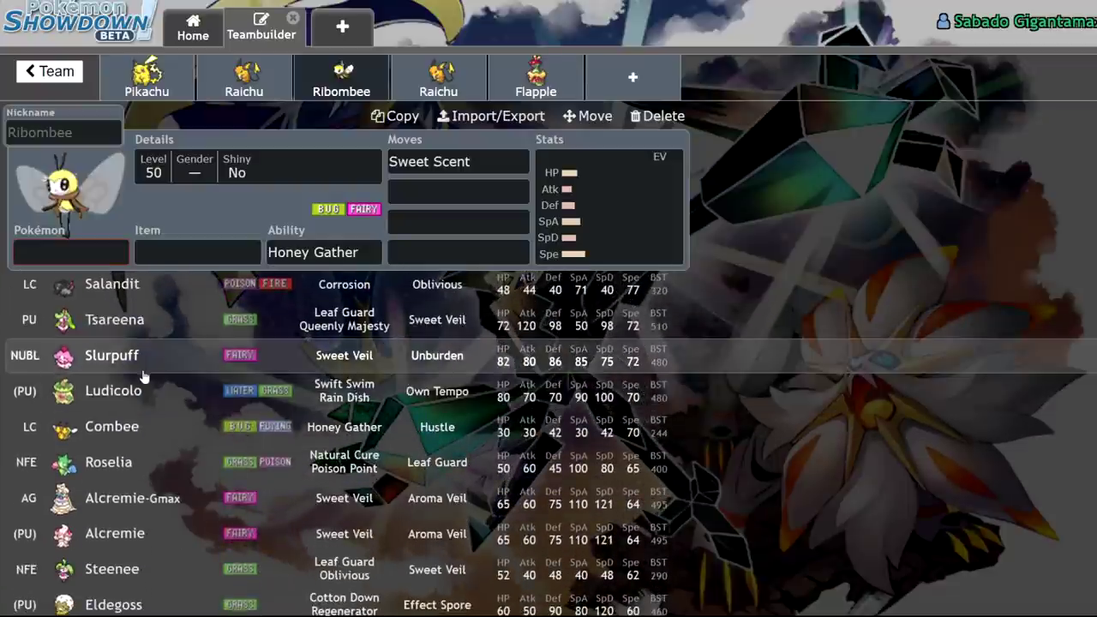
click(143, 373)
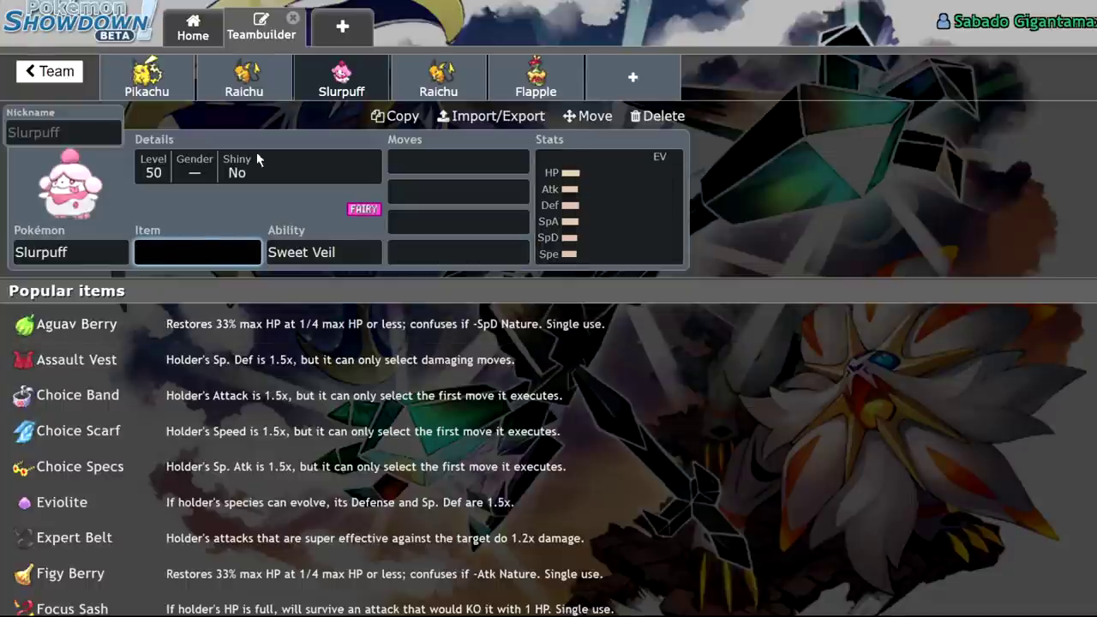
Step: Give Slurpuff Sweet Scent as its first move
click(464, 165)
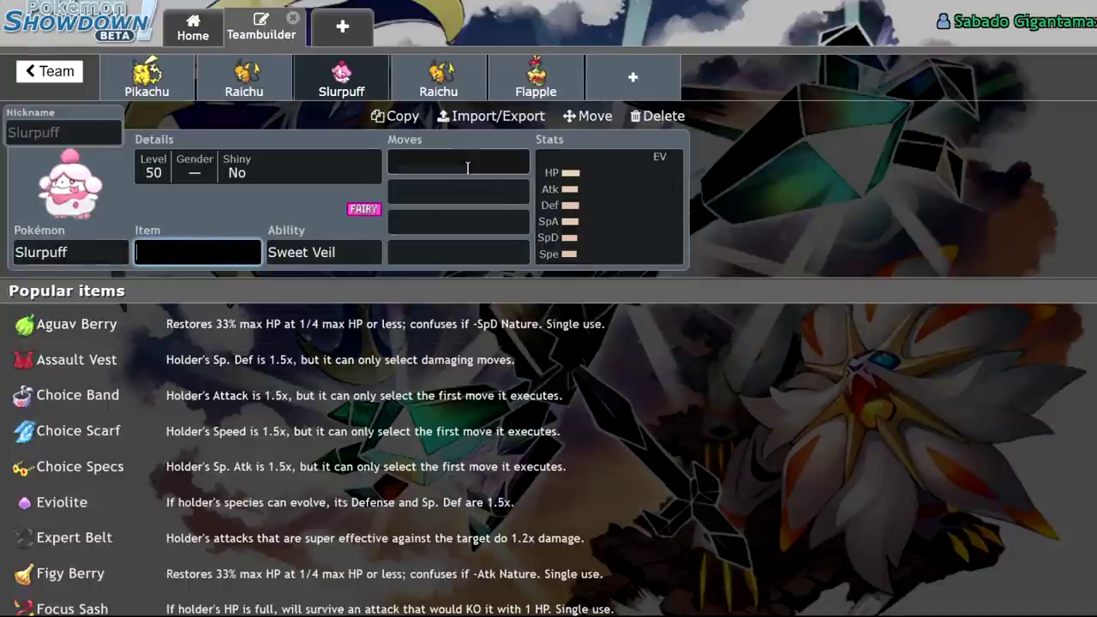
text(swe)
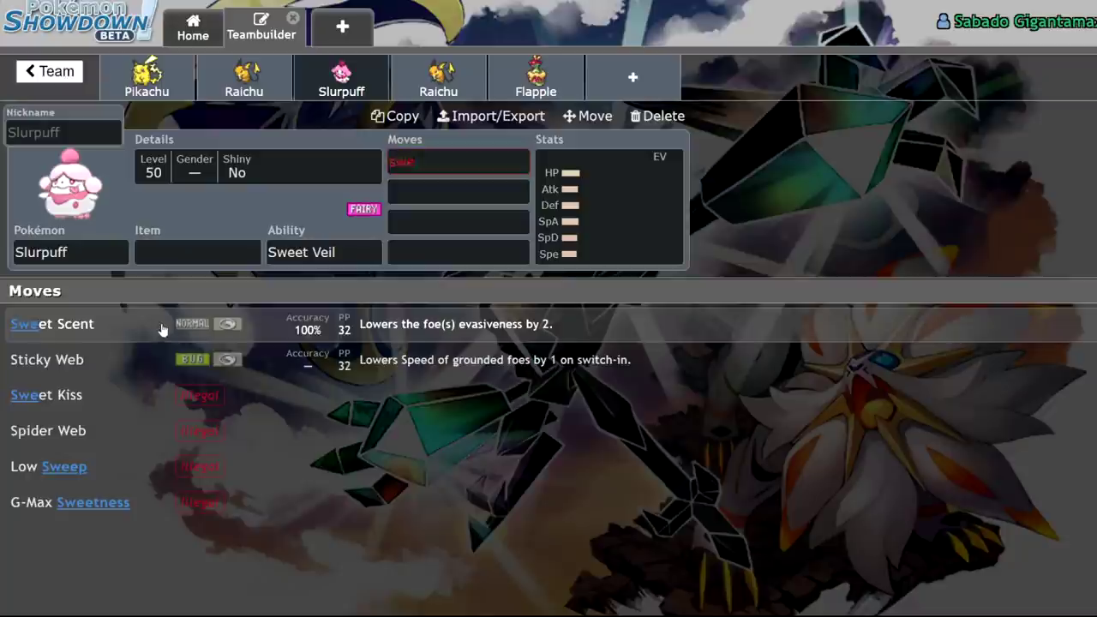
click(164, 322)
click(433, 90)
click(336, 86)
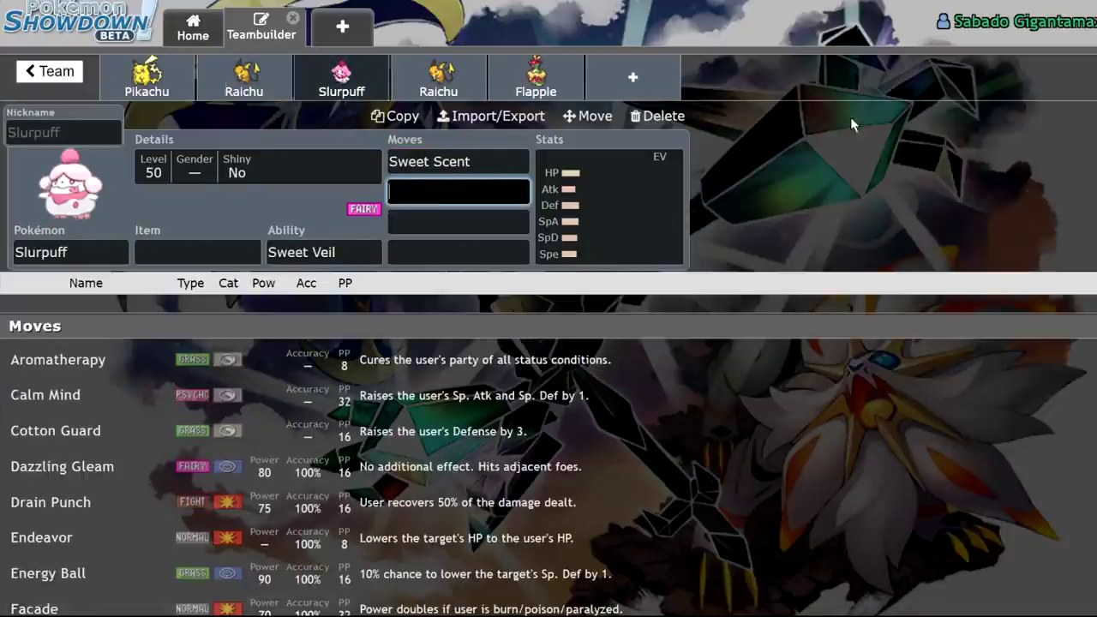
Step: Review the first Raichu's set against Slurpuff's, and open Flapple's set
click(245, 79)
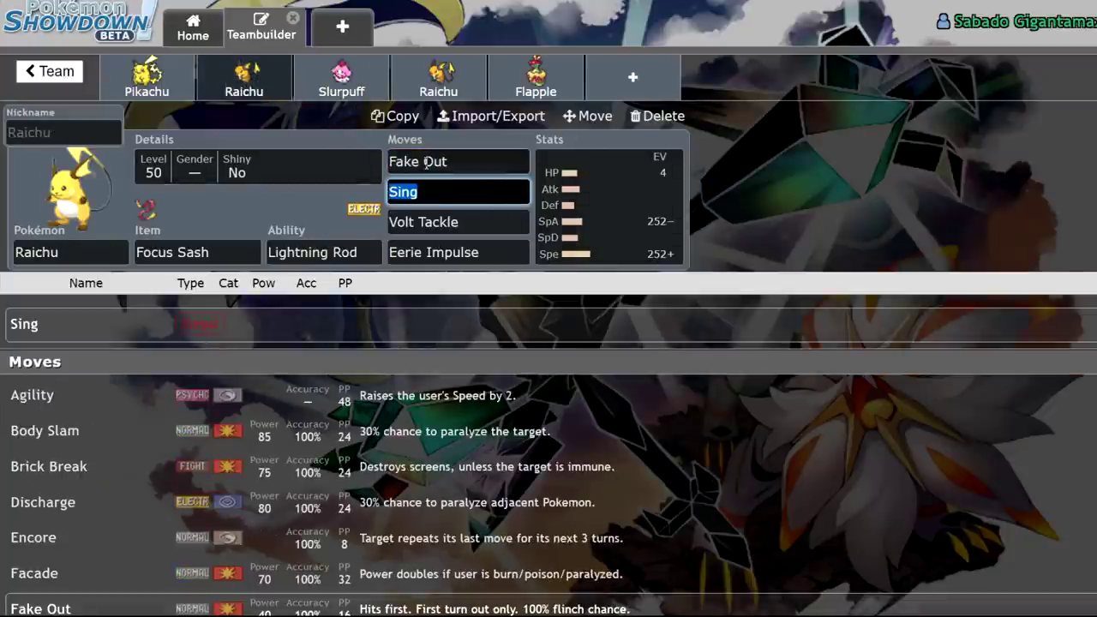
click(365, 76)
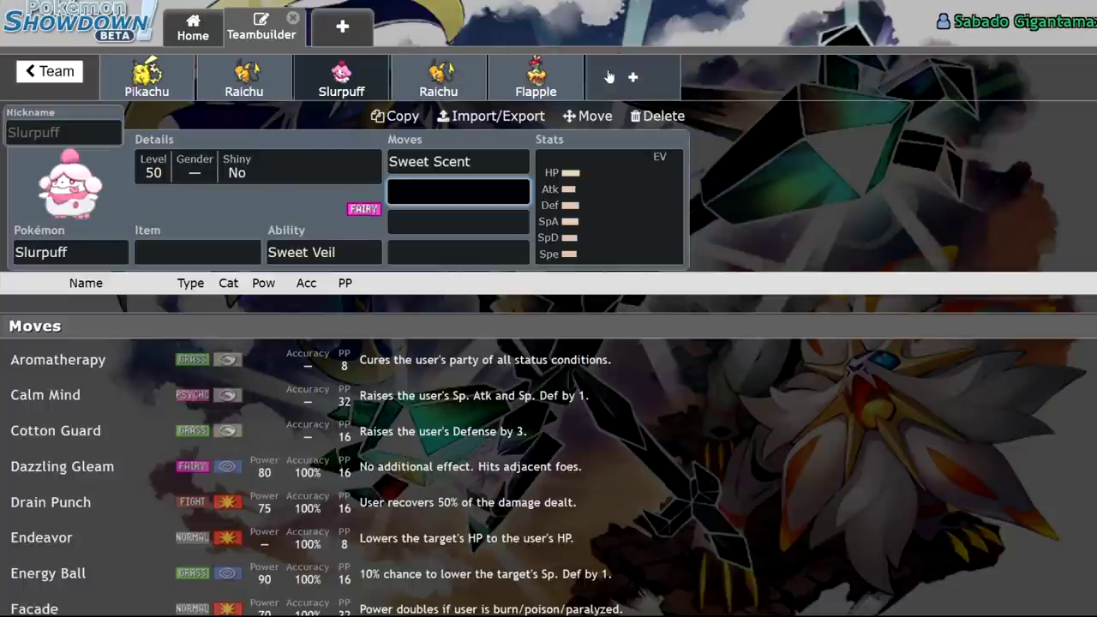
click(536, 77)
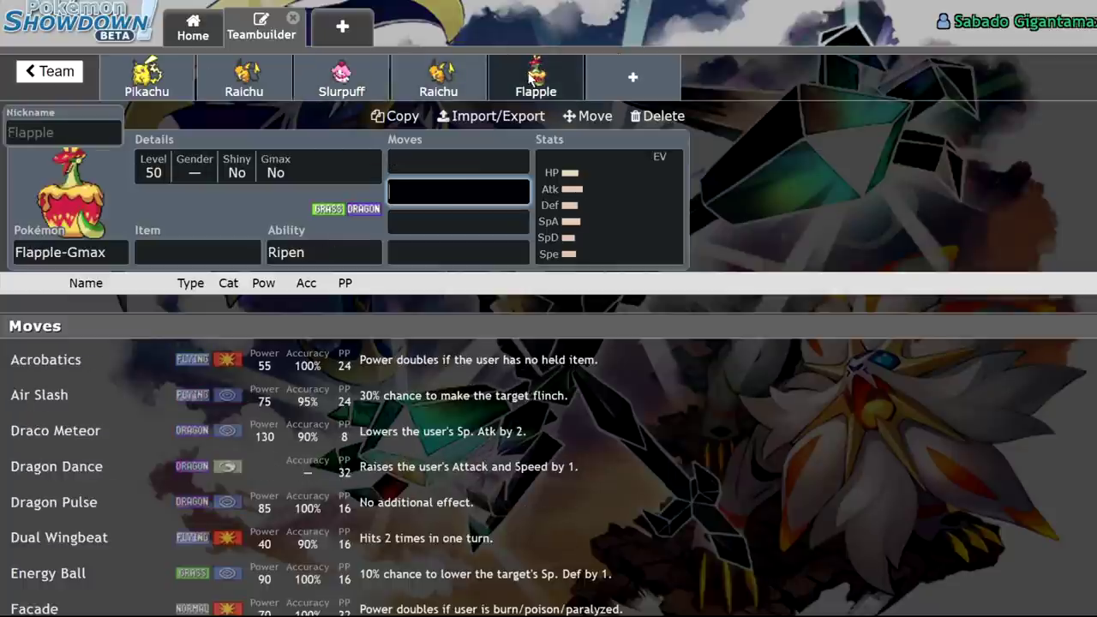
click(479, 162)
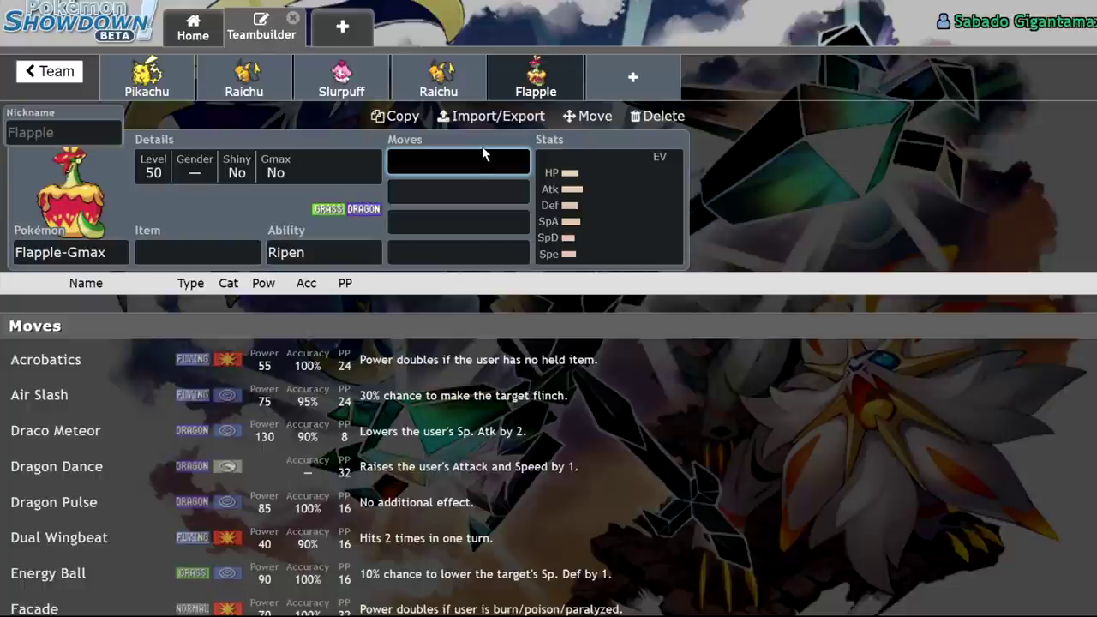
text(s)
key(BackSpace)
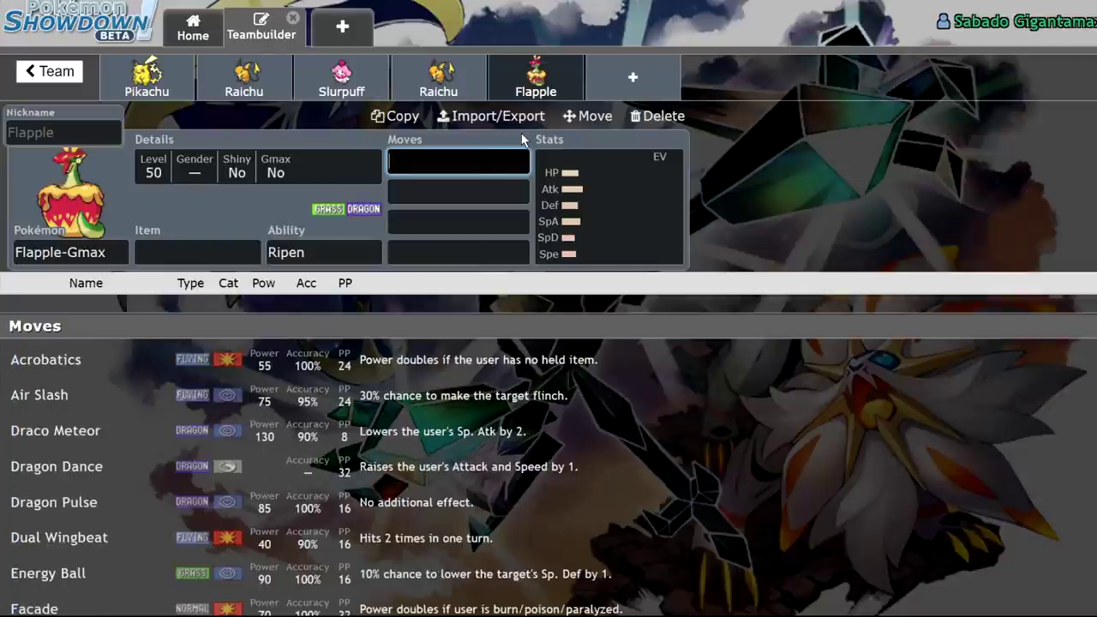
text(ta)
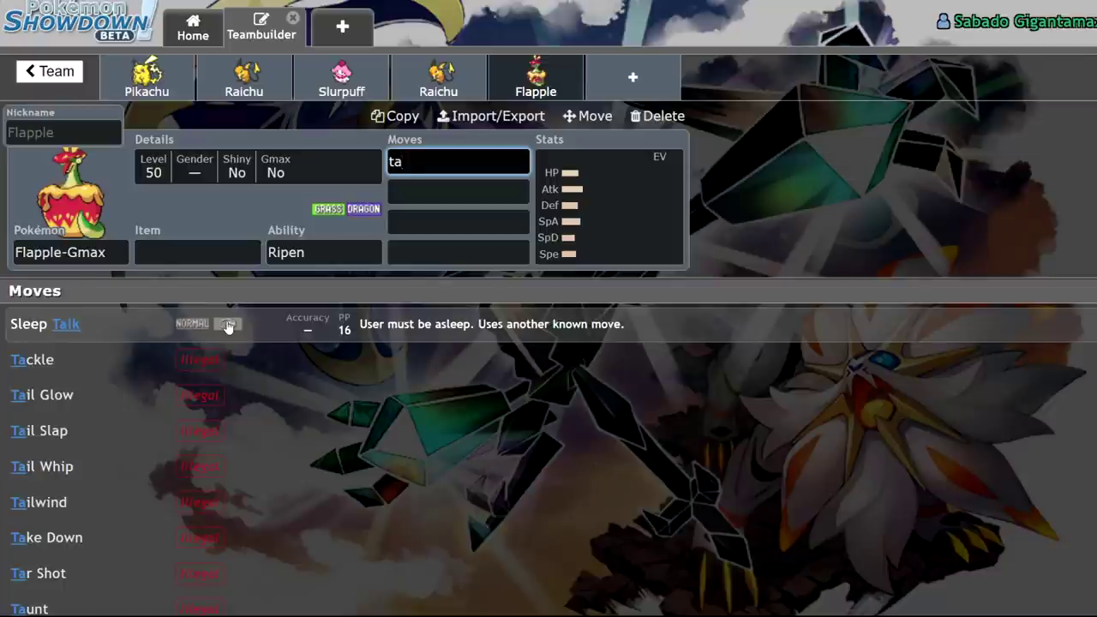
text(e)
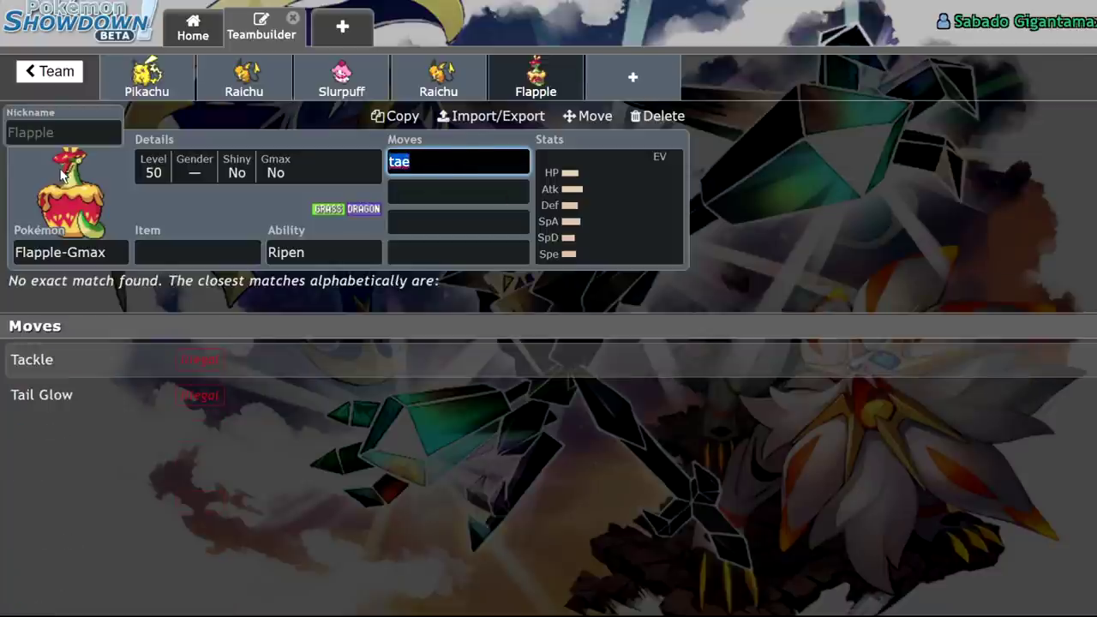
key(BackSpace)
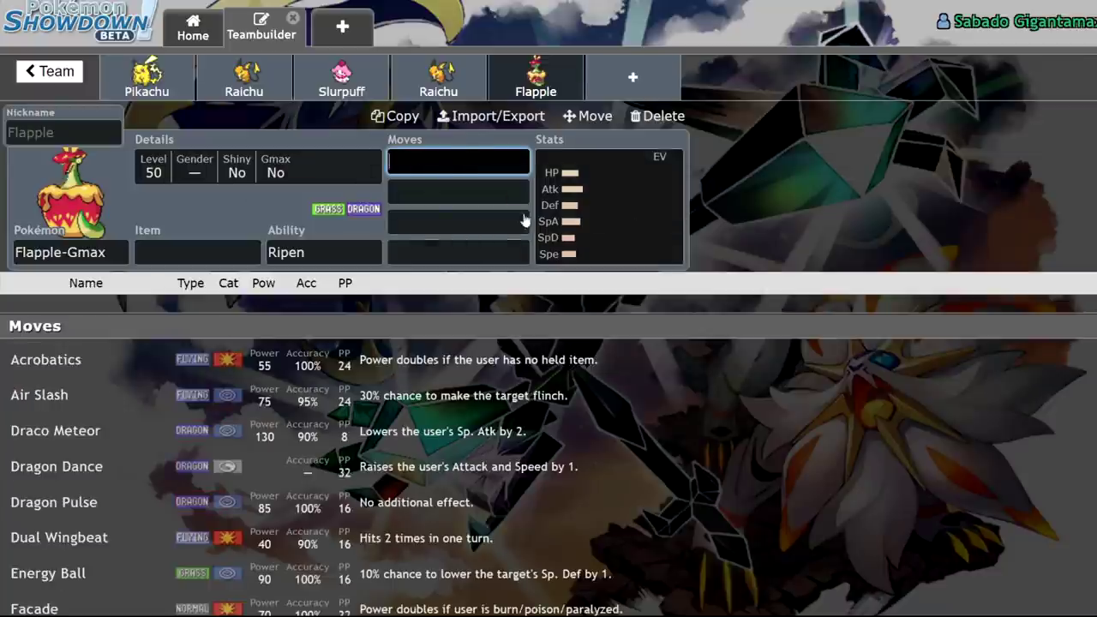
Step: Set Flapple-Gmax's ability to Hustle and give it a Life Orb
click(330, 249)
key(Down)
key(Down)
key(Down)
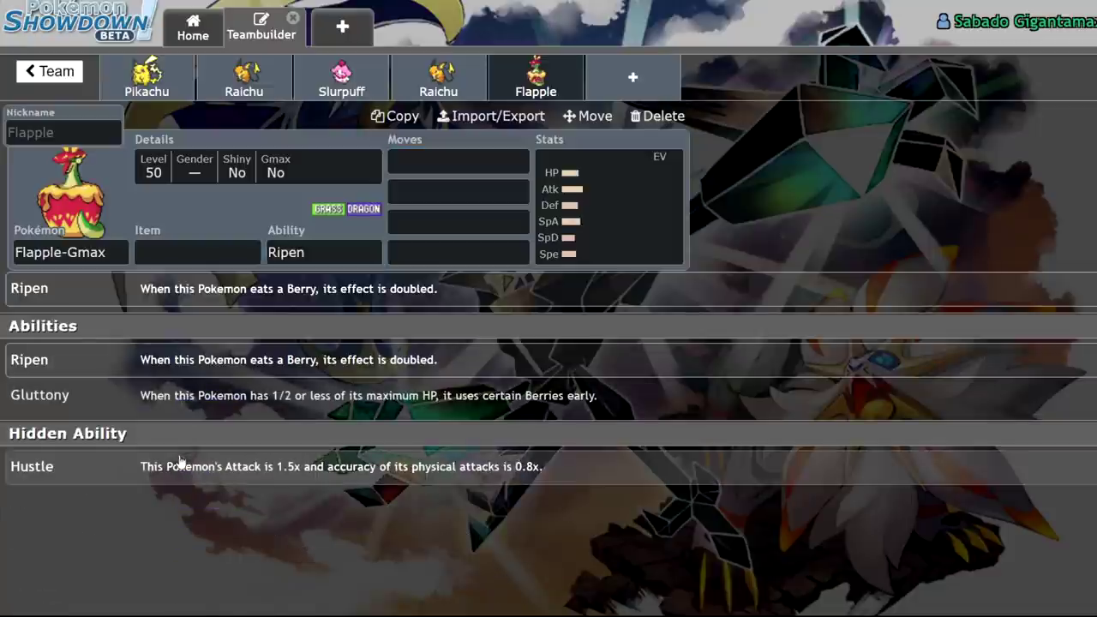
key(Return)
click(181, 251)
text(li)
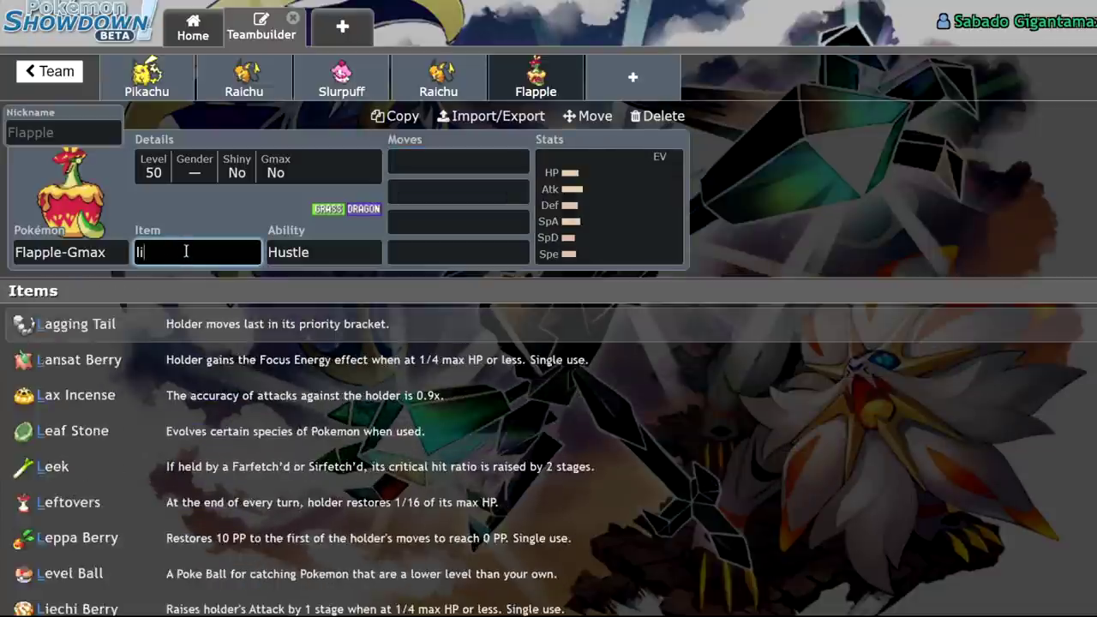
click(153, 361)
Step: Set Flapple-Gmax's EVs to 4 HP, 248 Attack and 252 Speed
click(592, 163)
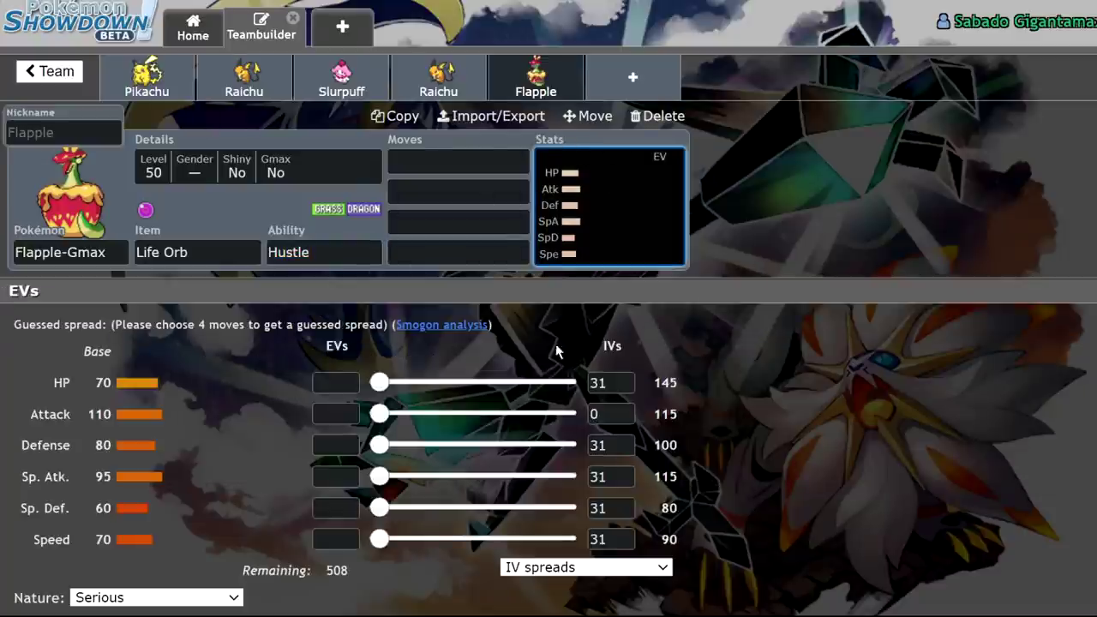
drag(424, 416, 456, 414)
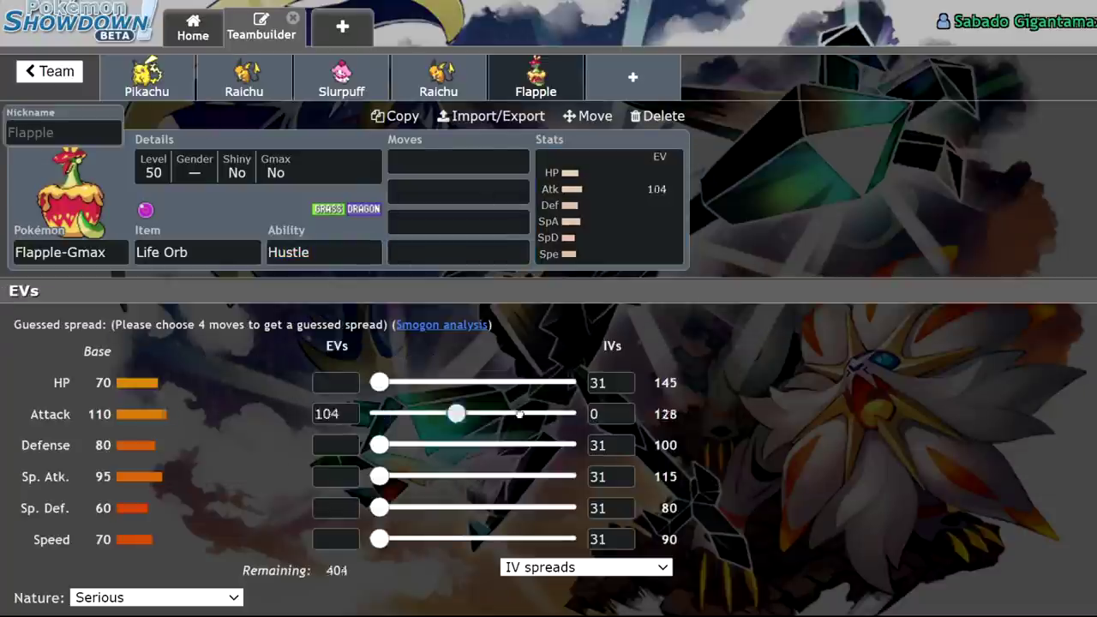
drag(379, 539, 388, 540)
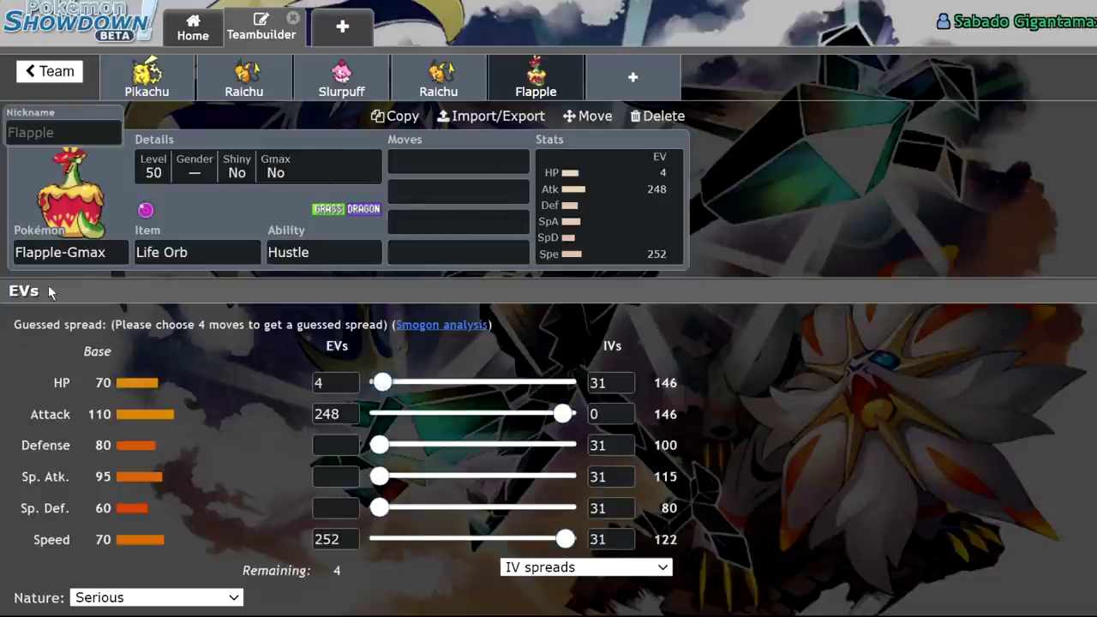
Step: Look through the Pokémon that learn Gravity from Flapple's slot, and return to the first and second Raichu sets
click(111, 253)
text(grav)
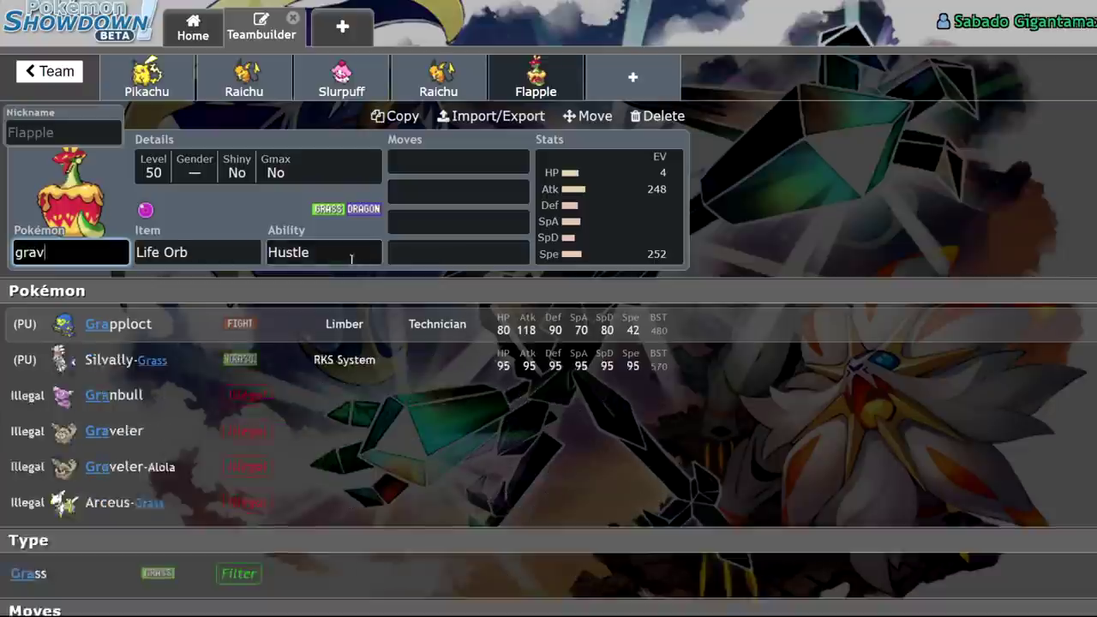
click(124, 468)
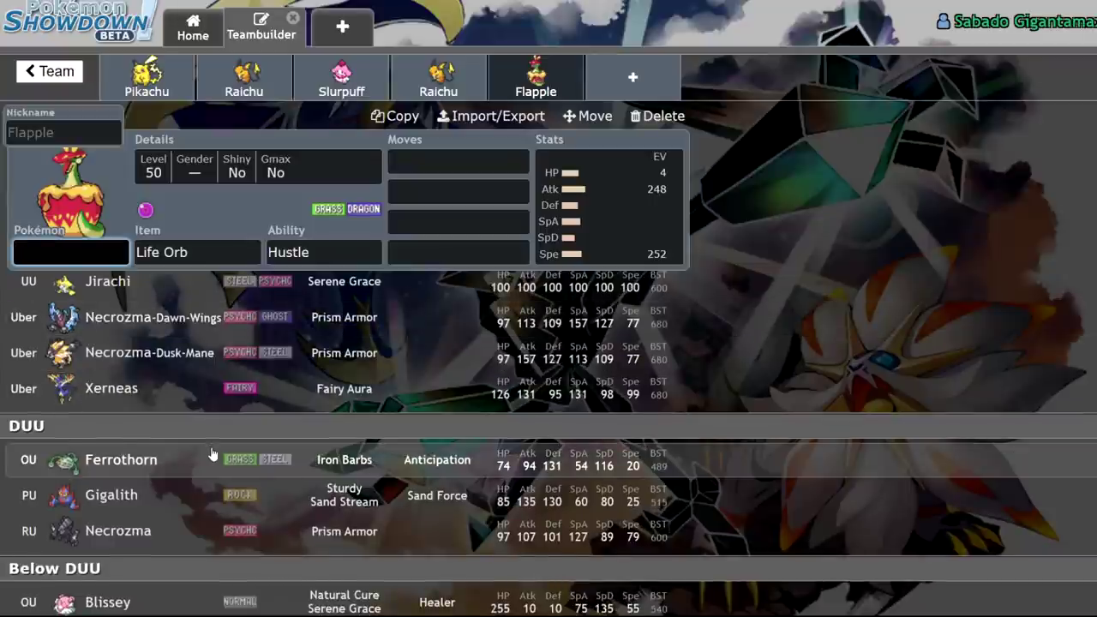
scroll(212, 450, down, 1)
scroll(193, 440, down, 5)
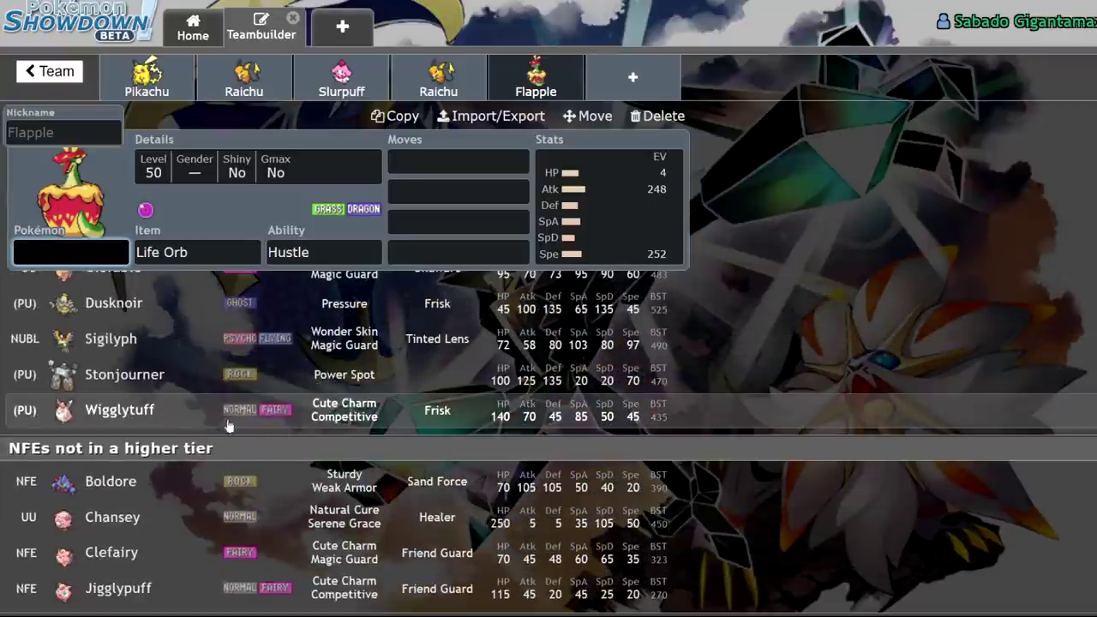
scroll(245, 416, down, 5)
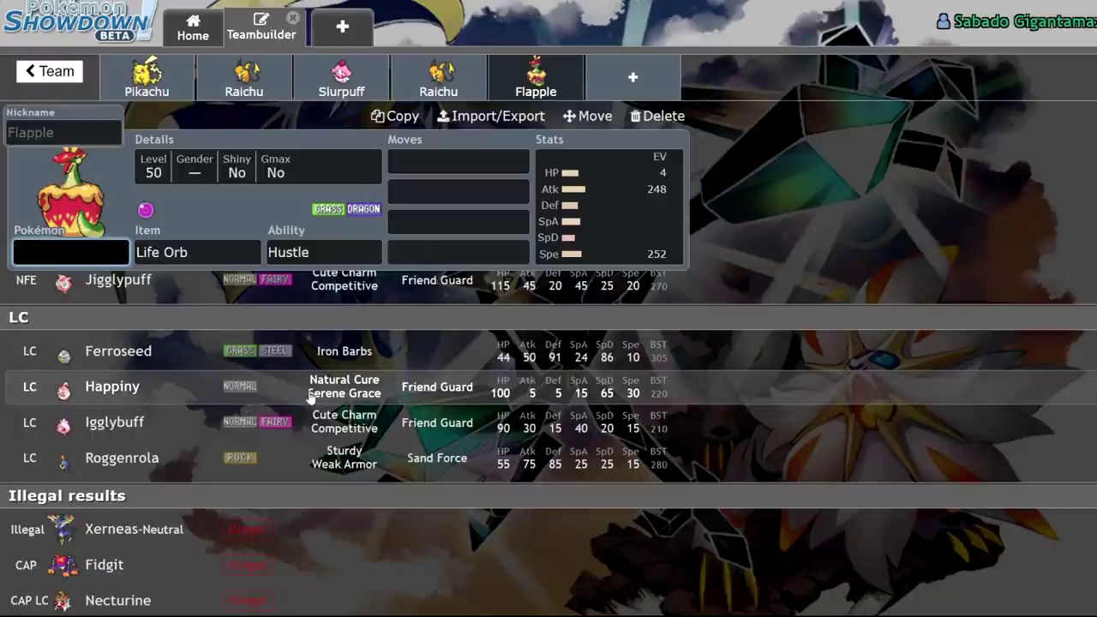
scroll(310, 390, up, 7)
scroll(310, 390, up, 6)
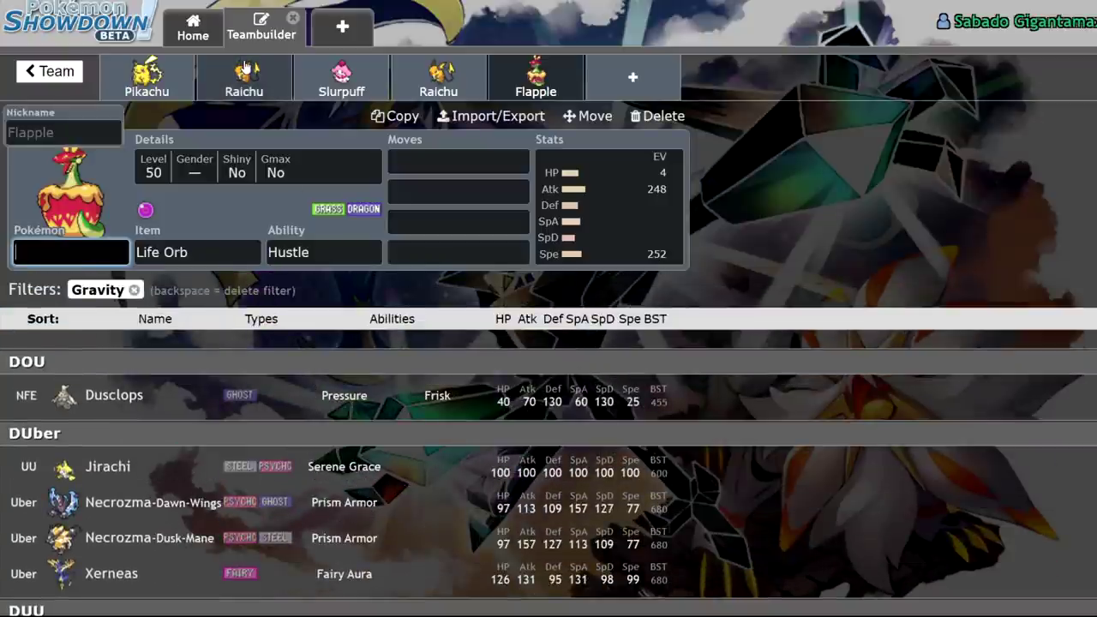
click(267, 77)
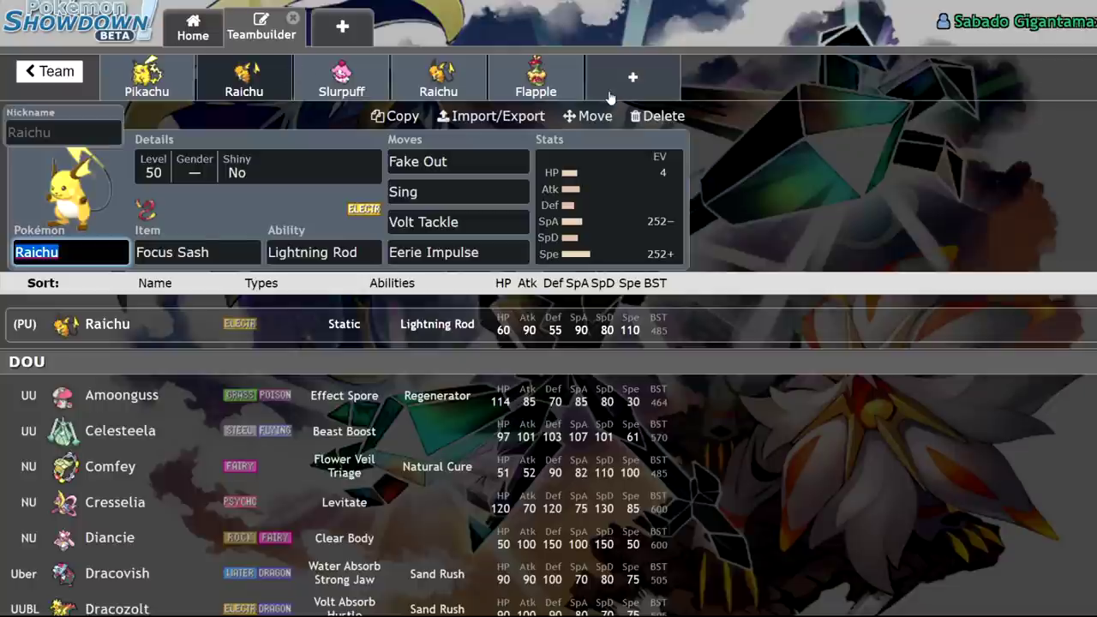
click(441, 78)
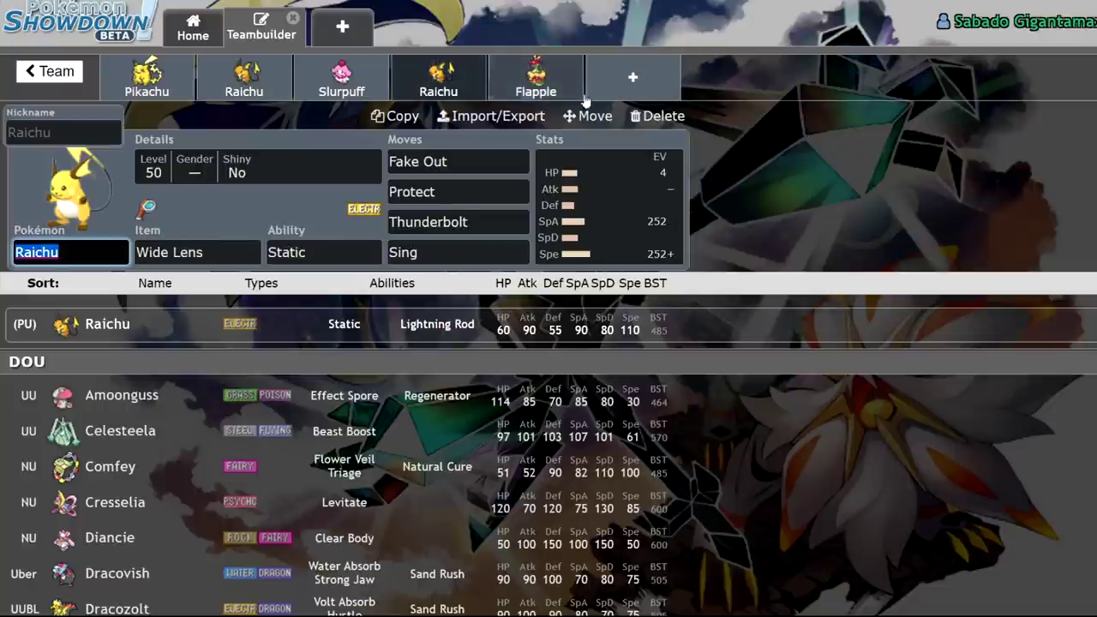
Step: Add Necrozma-Dusk-Mane to the team with Gravity as its first move, and open its EV spread
click(632, 77)
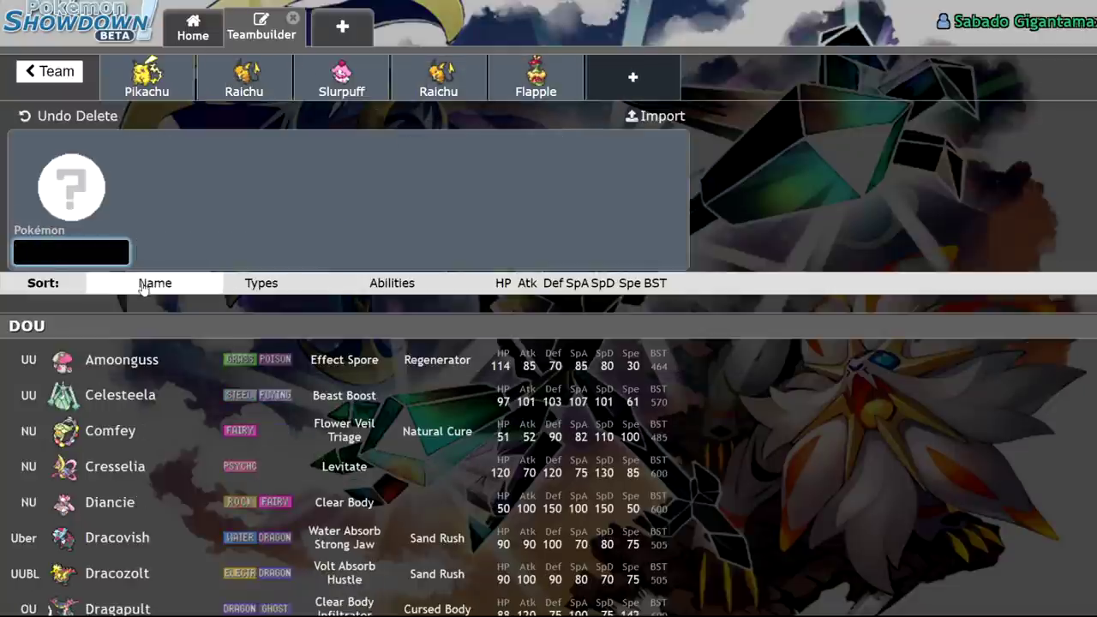
text(nec)
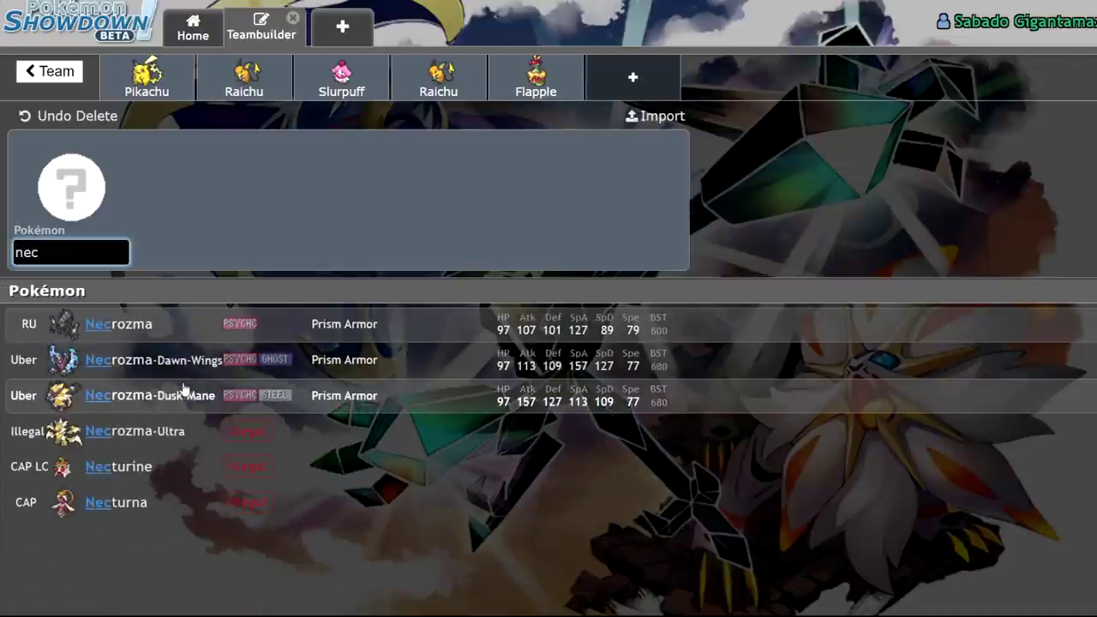
click(184, 390)
click(463, 165)
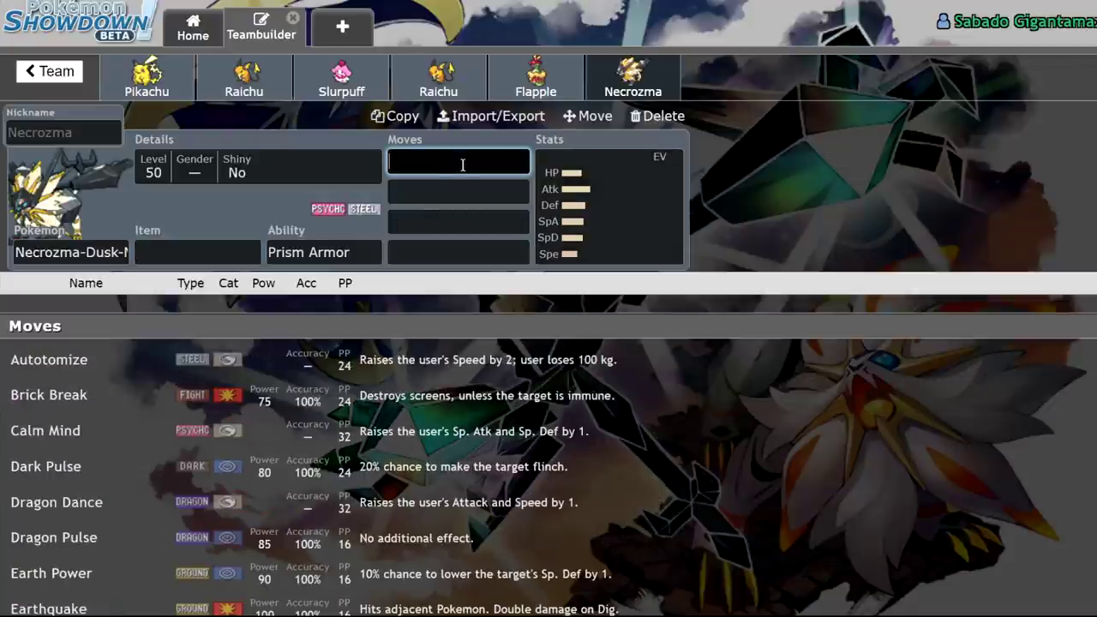
text(gra)
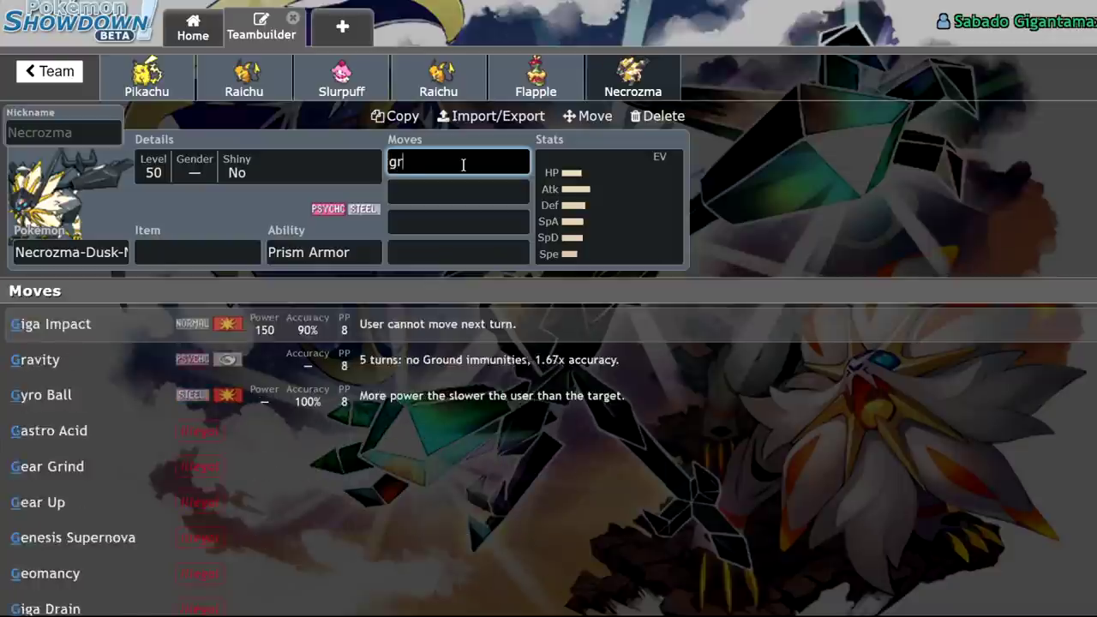
click(270, 316)
click(598, 216)
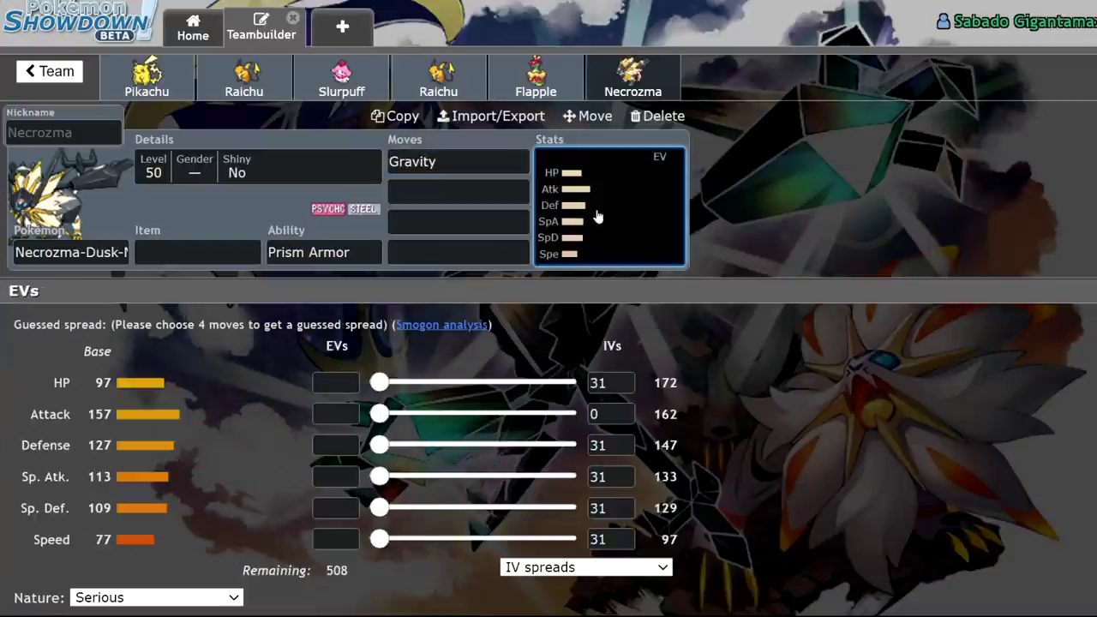
Step: Compare the second Raichu's Sing set and EVs with Necrozma's Gravity and Slurpuff's Sweet Scent
click(453, 91)
click(638, 93)
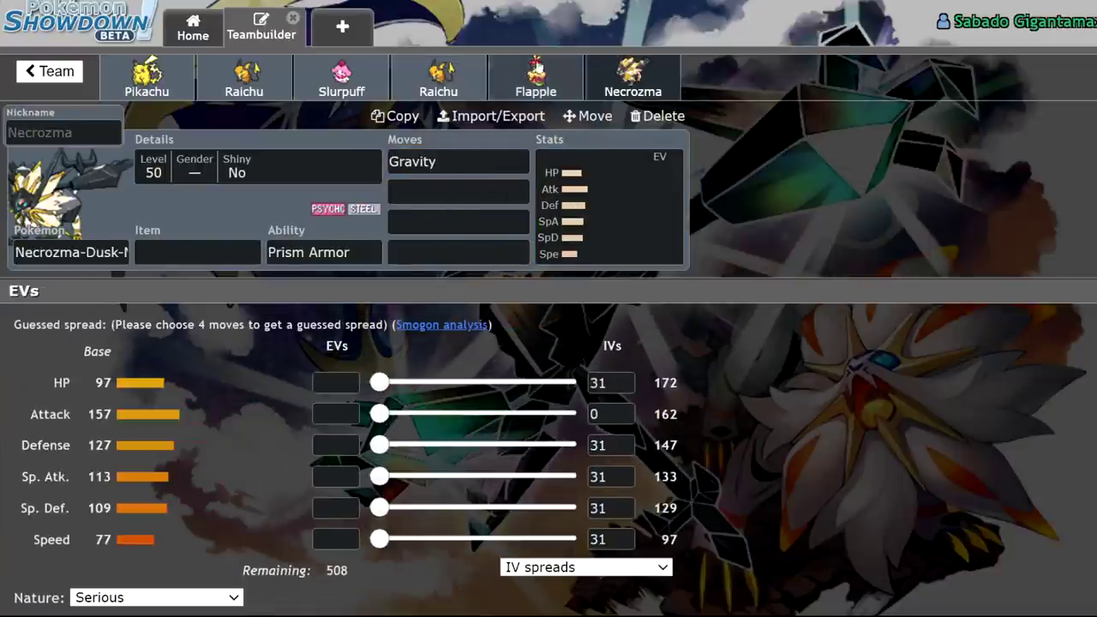
click(439, 84)
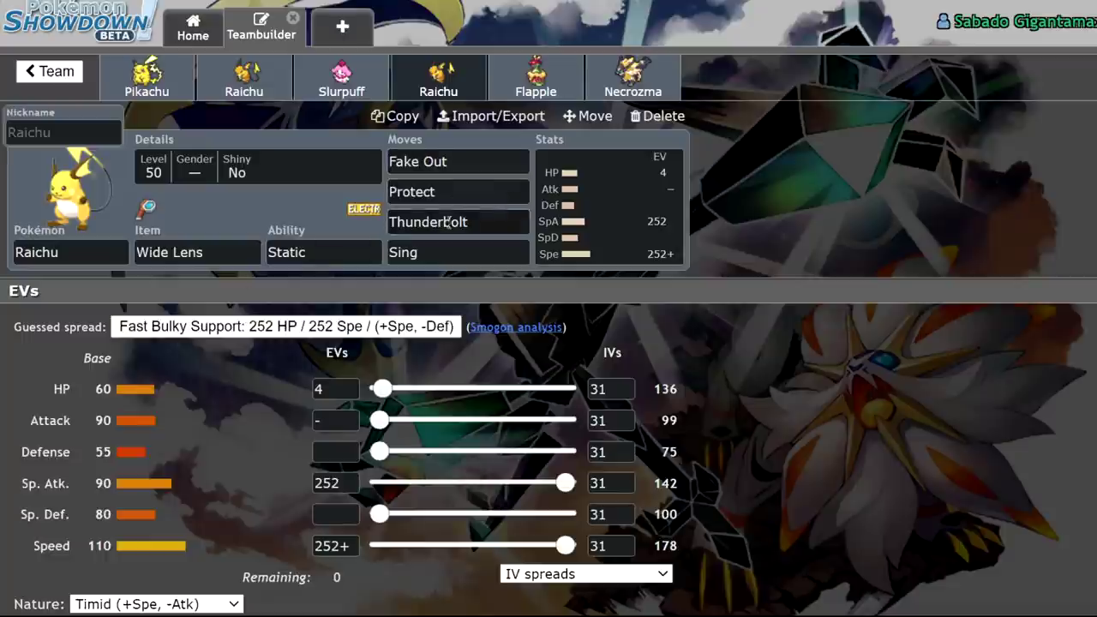
click(462, 251)
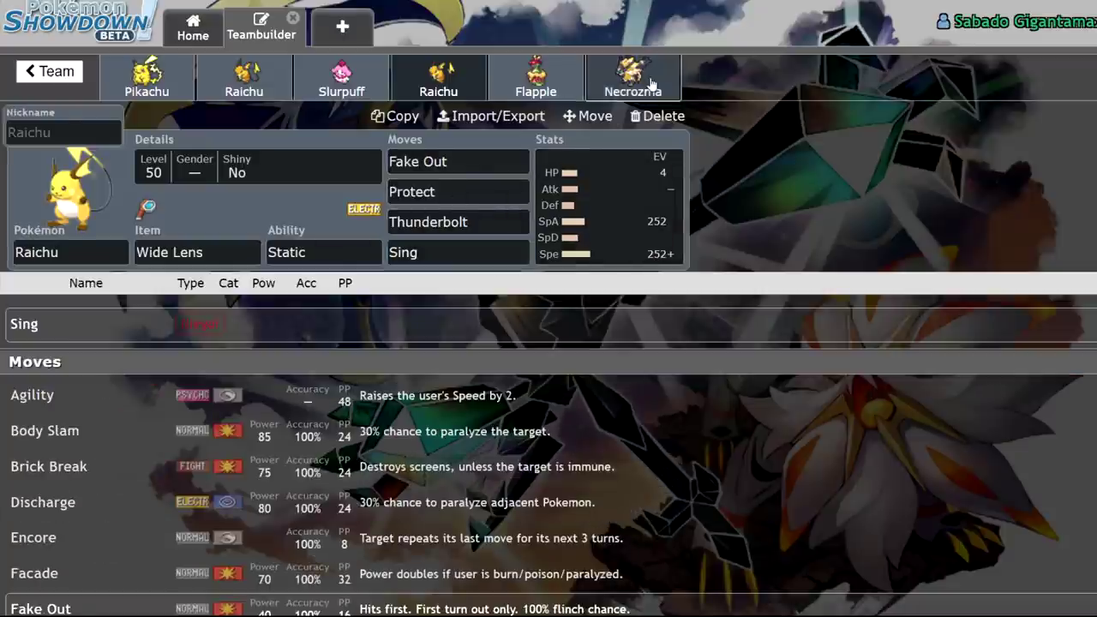
click(632, 82)
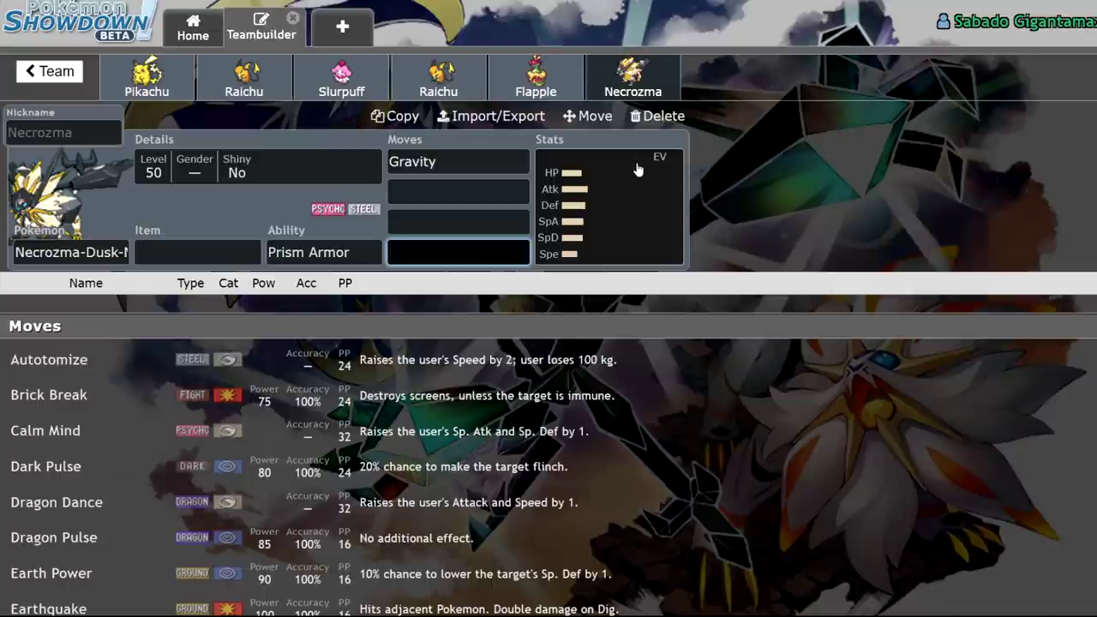
click(478, 161)
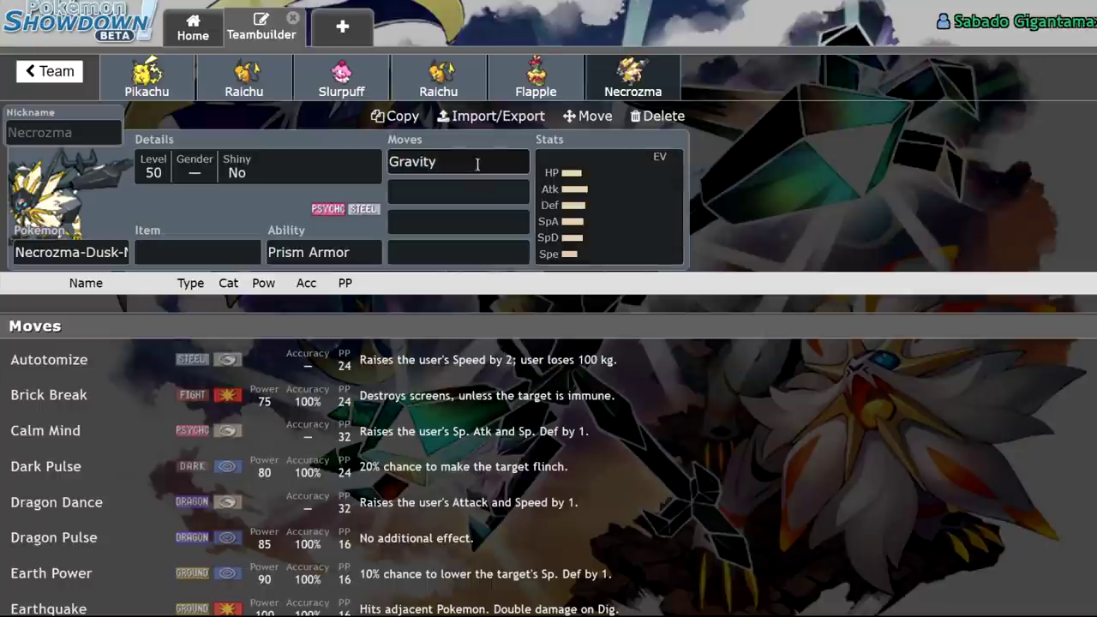
click(358, 83)
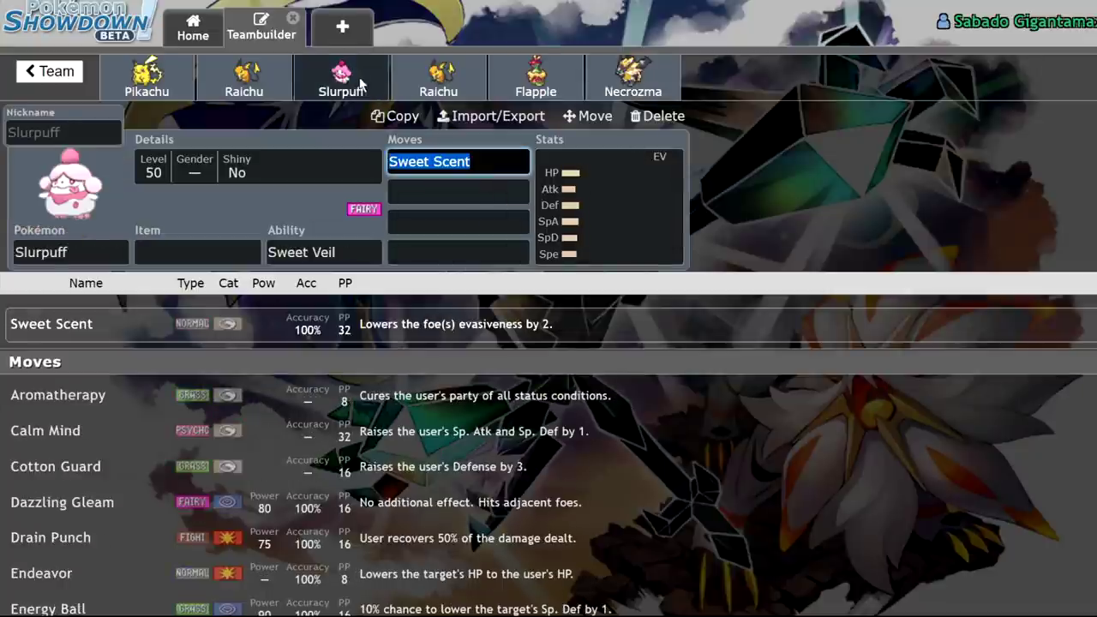
click(454, 89)
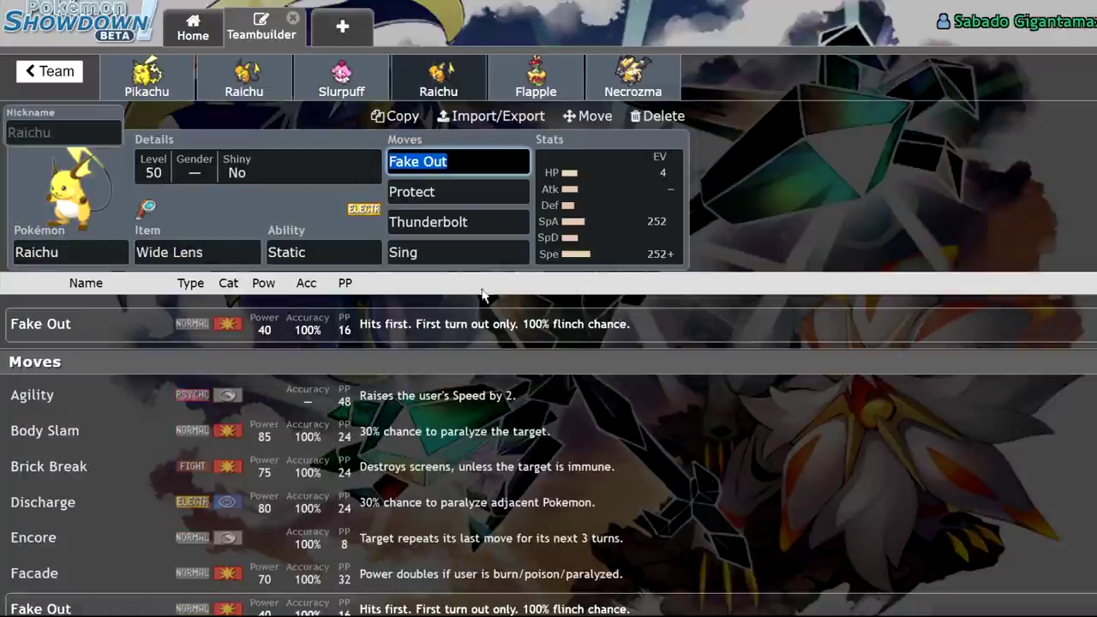
click(604, 219)
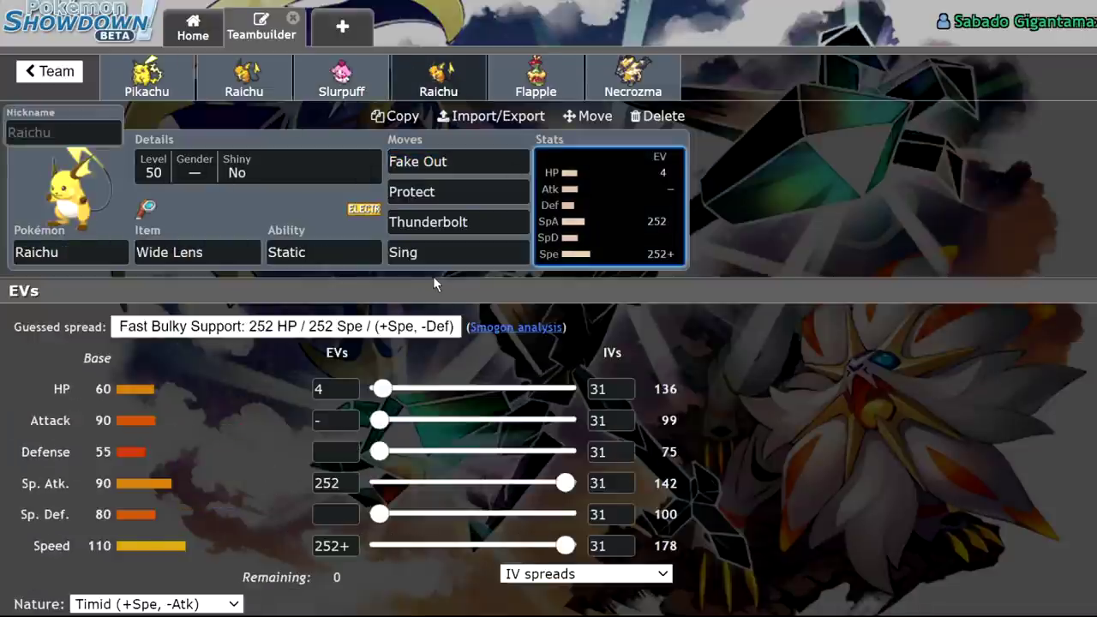
Step: Delete Flapple-Gmax from the team
click(633, 78)
click(536, 77)
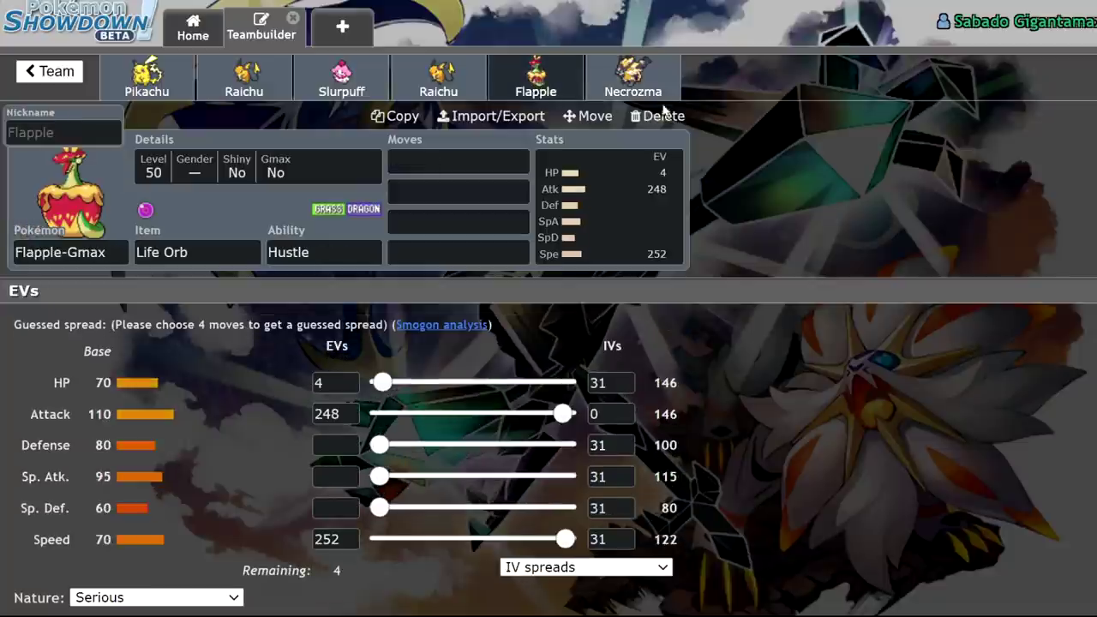
click(661, 116)
Step: Give Necrozma-Dusk-Mane Trick Room and Sunsteel Strike as its second and third moves
click(438, 77)
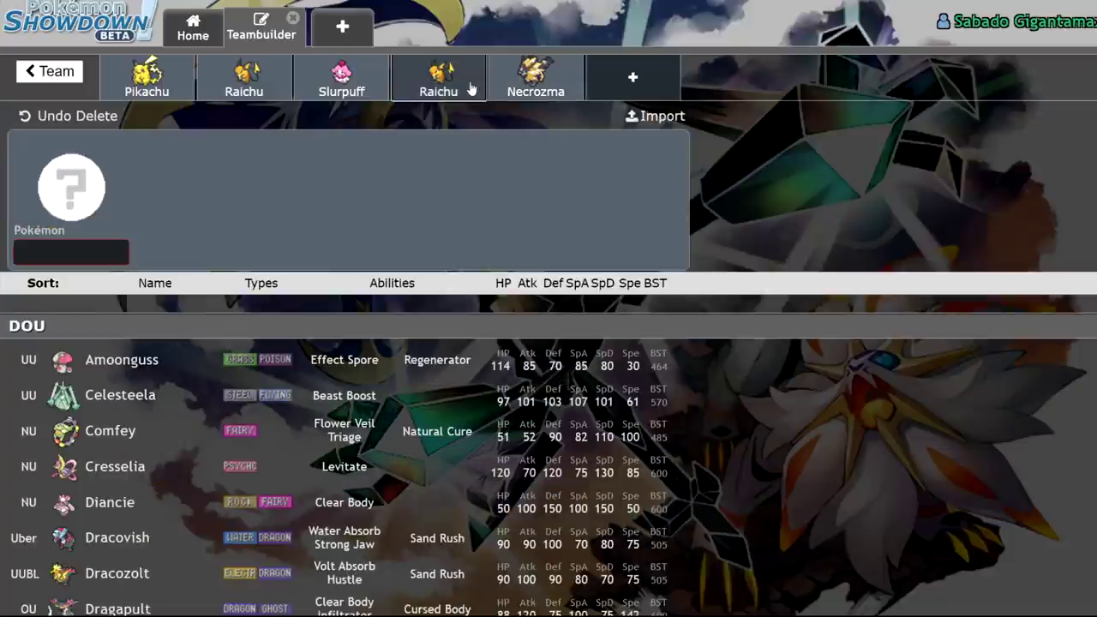
click(530, 77)
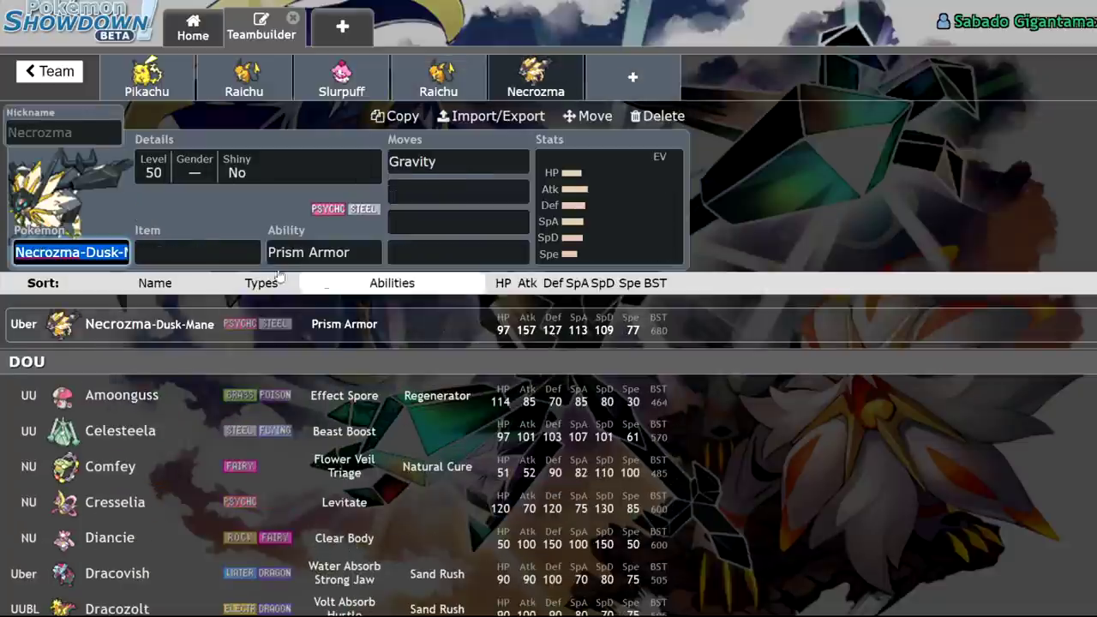
click(224, 253)
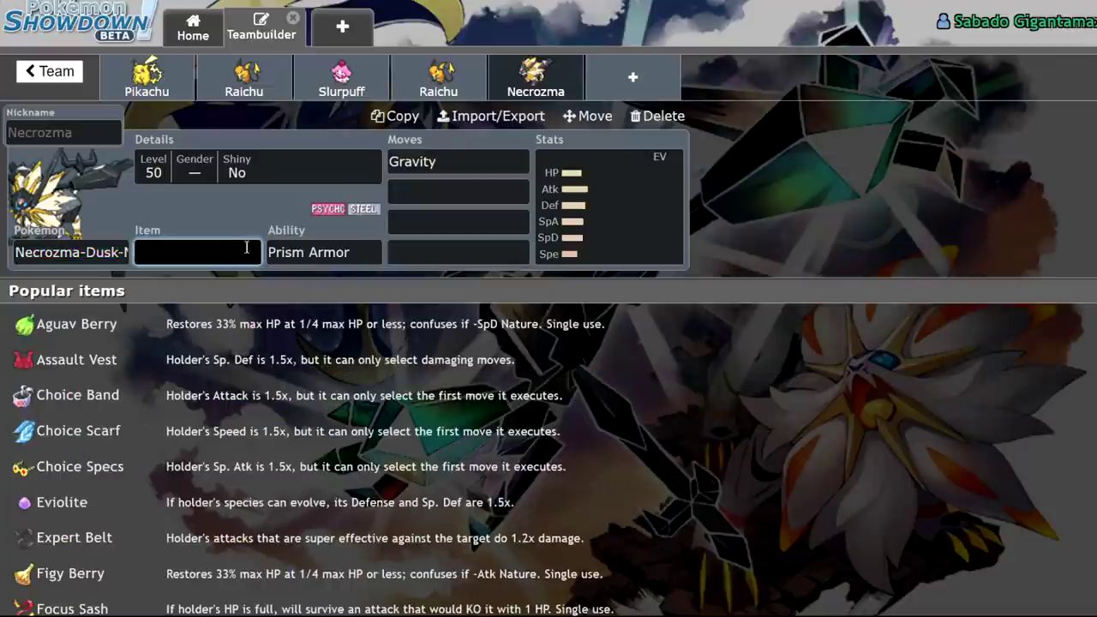
click(480, 161)
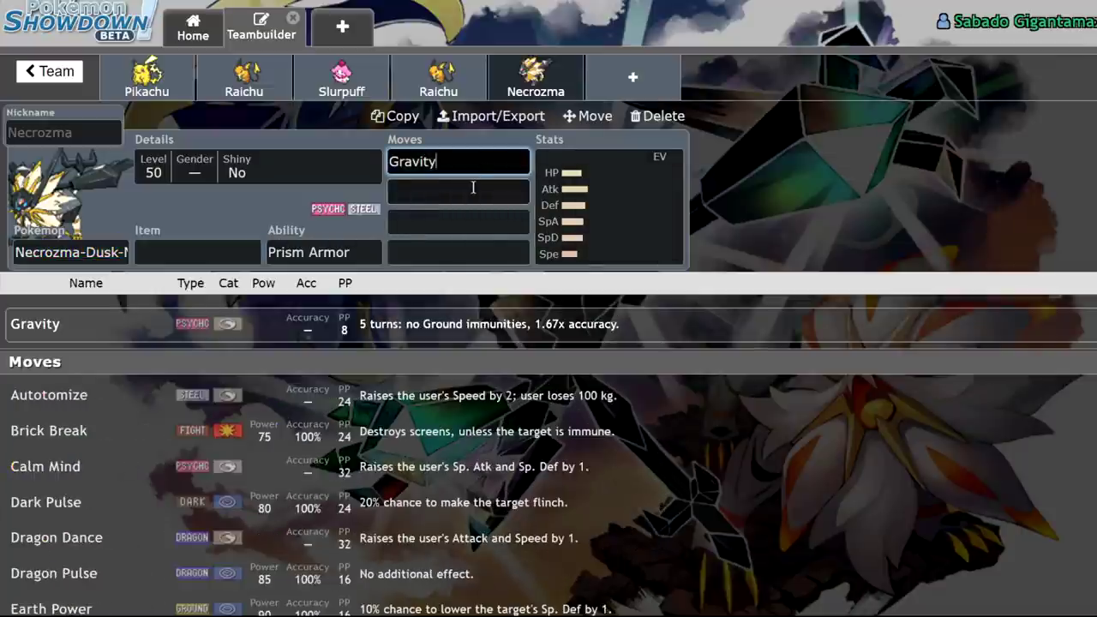
click(473, 186)
text(tr)
key(Return)
text(s)
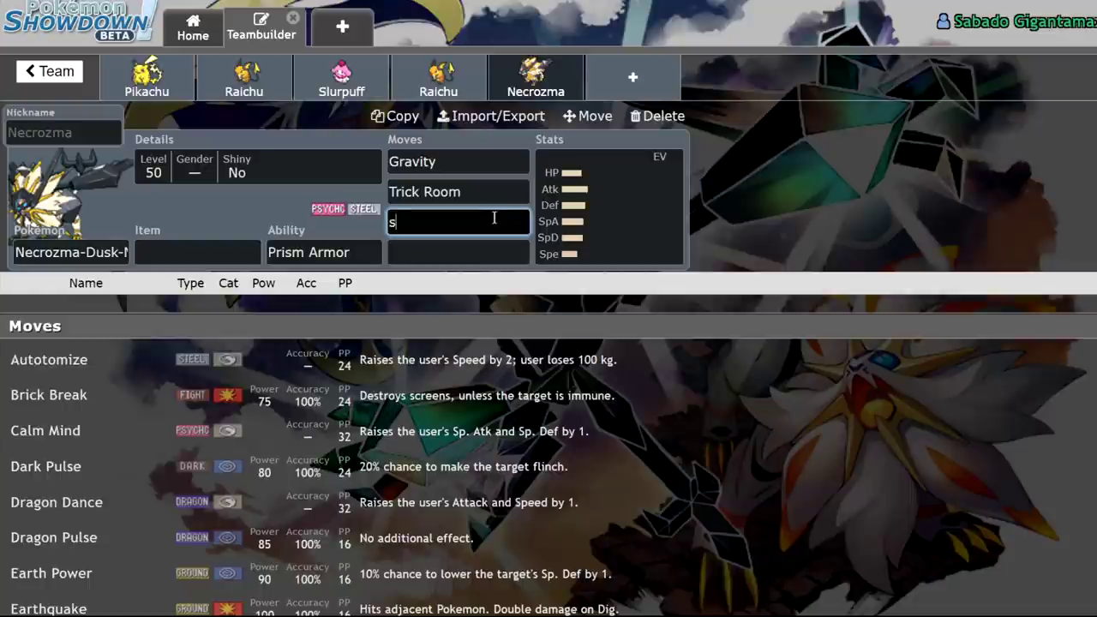
text(un)
key(Return)
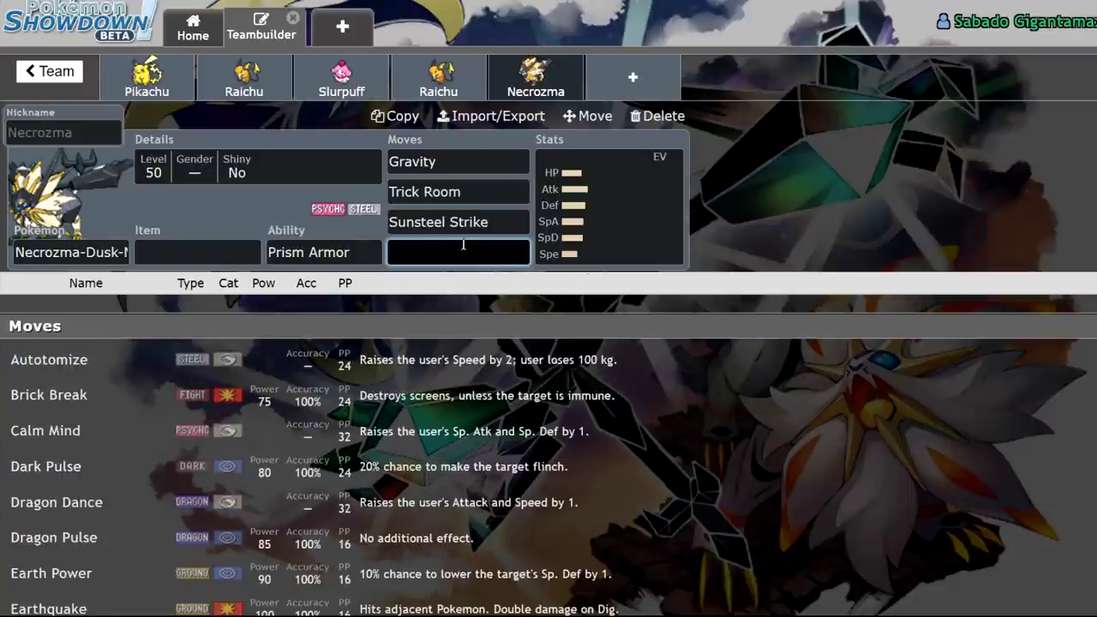
Step: Look up Ground-type moves for Necrozma-Dusk-Mane and set Earthquake as its fourth move
text(st)
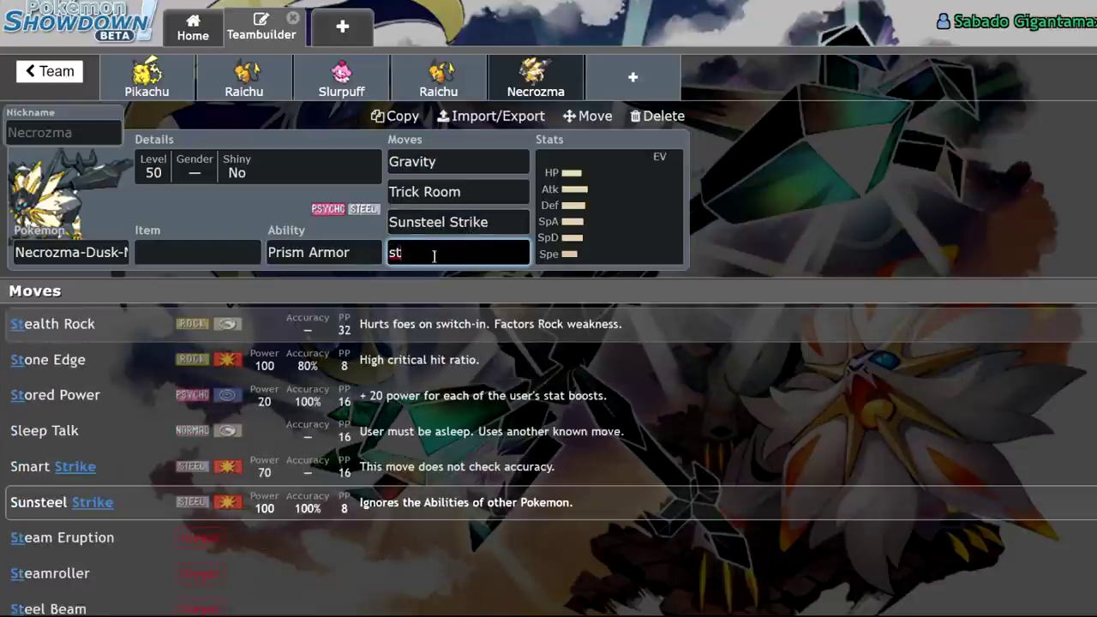
double_click(434, 255)
text(grou)
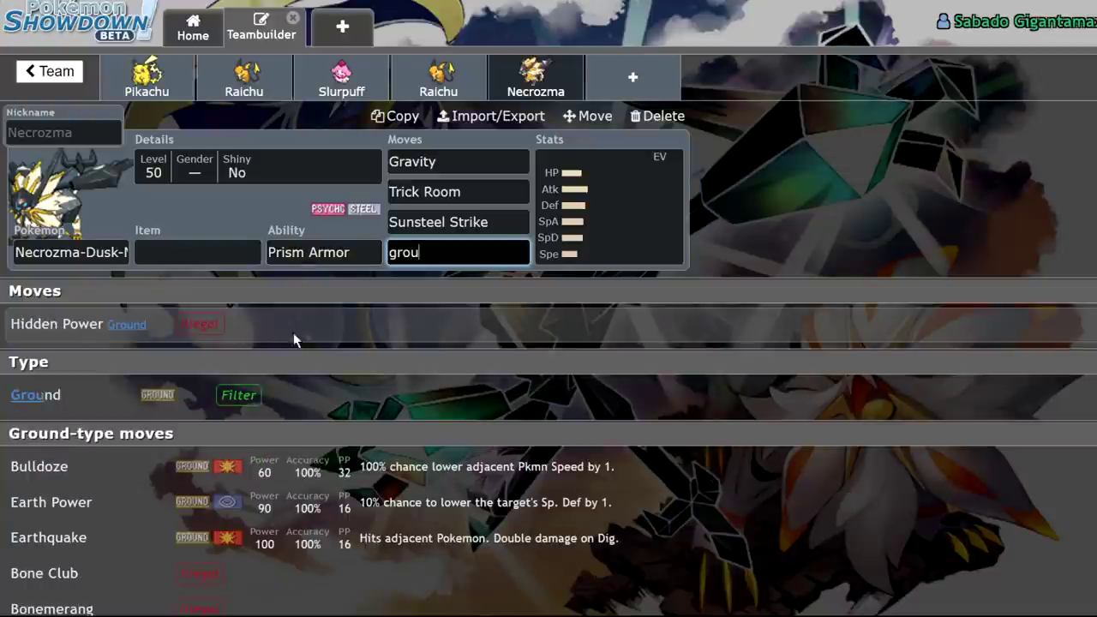
click(206, 529)
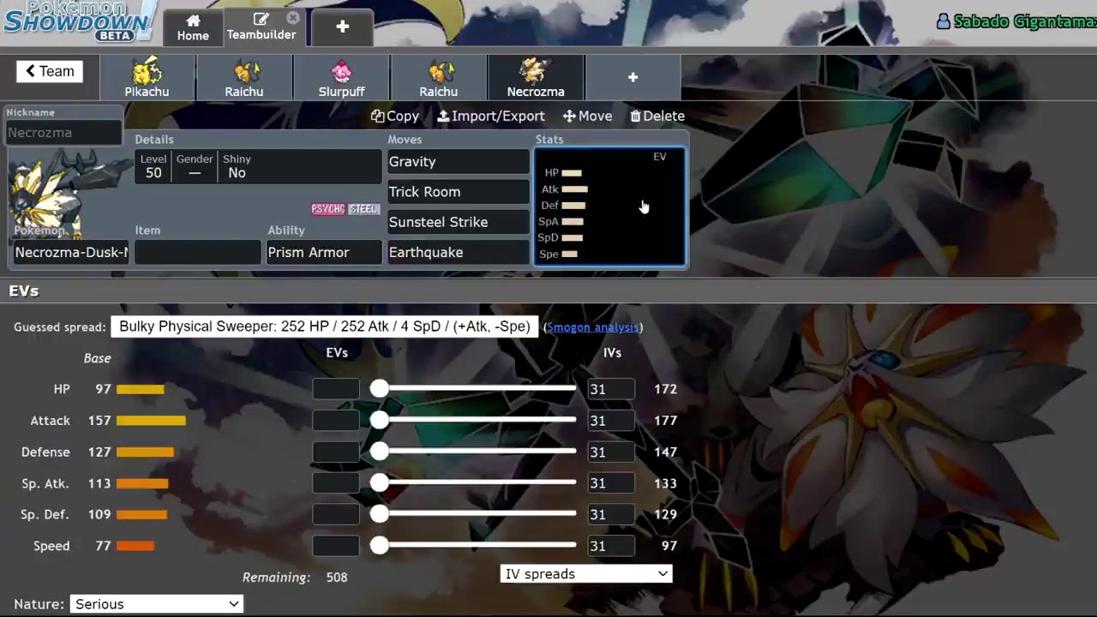
Step: View the item options for Necrozma-Dusk-Mane, and return to the second Raichu's set to examine Wide Lens and Sing
key(shift+Tab)
key(shift+Tab)
key(shift+Tab)
key(shift+Tab)
key(shift+Tab)
key(shift+Tab)
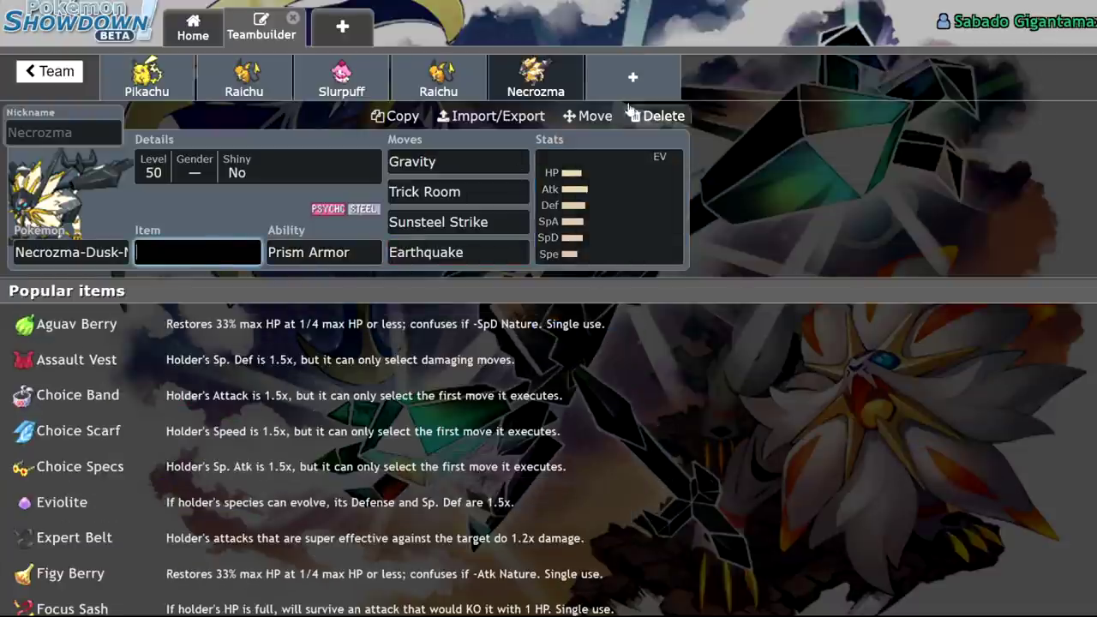
click(428, 75)
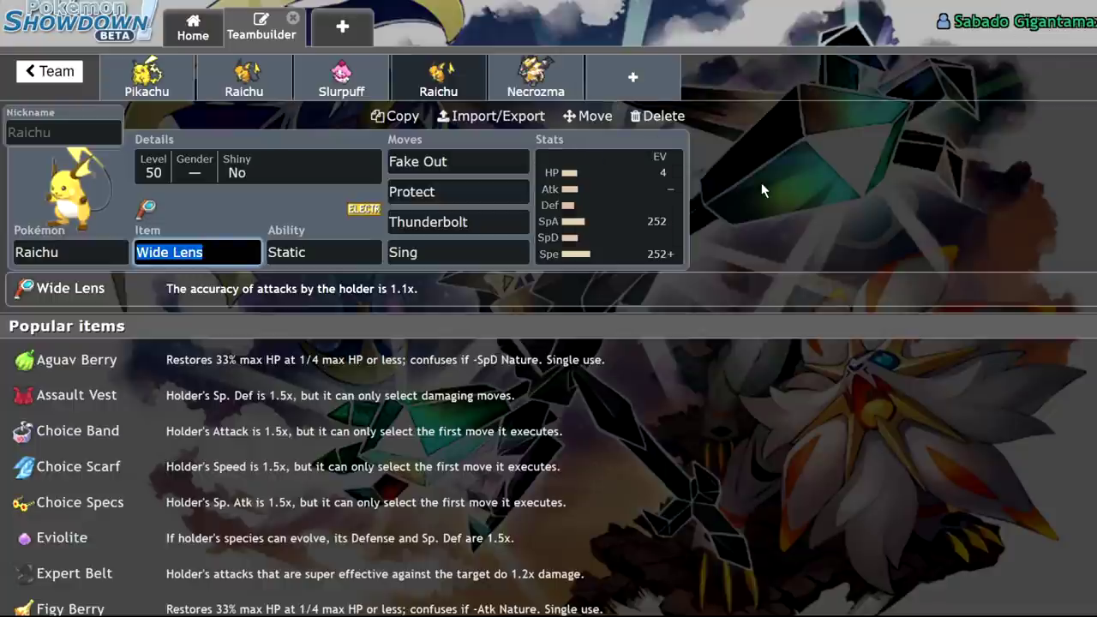
click(485, 238)
click(486, 241)
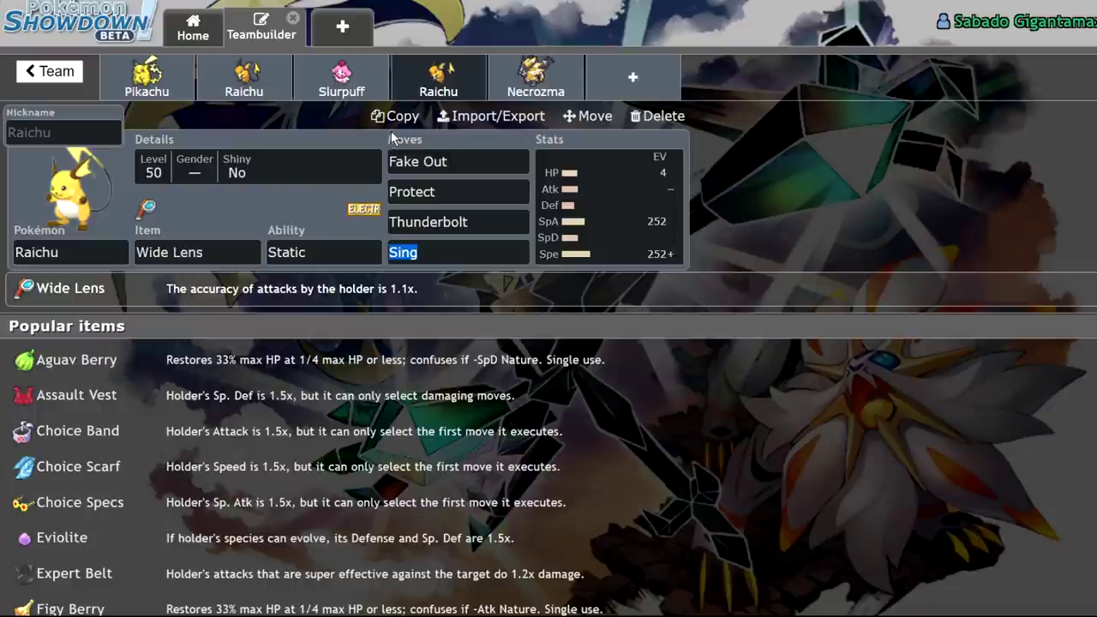